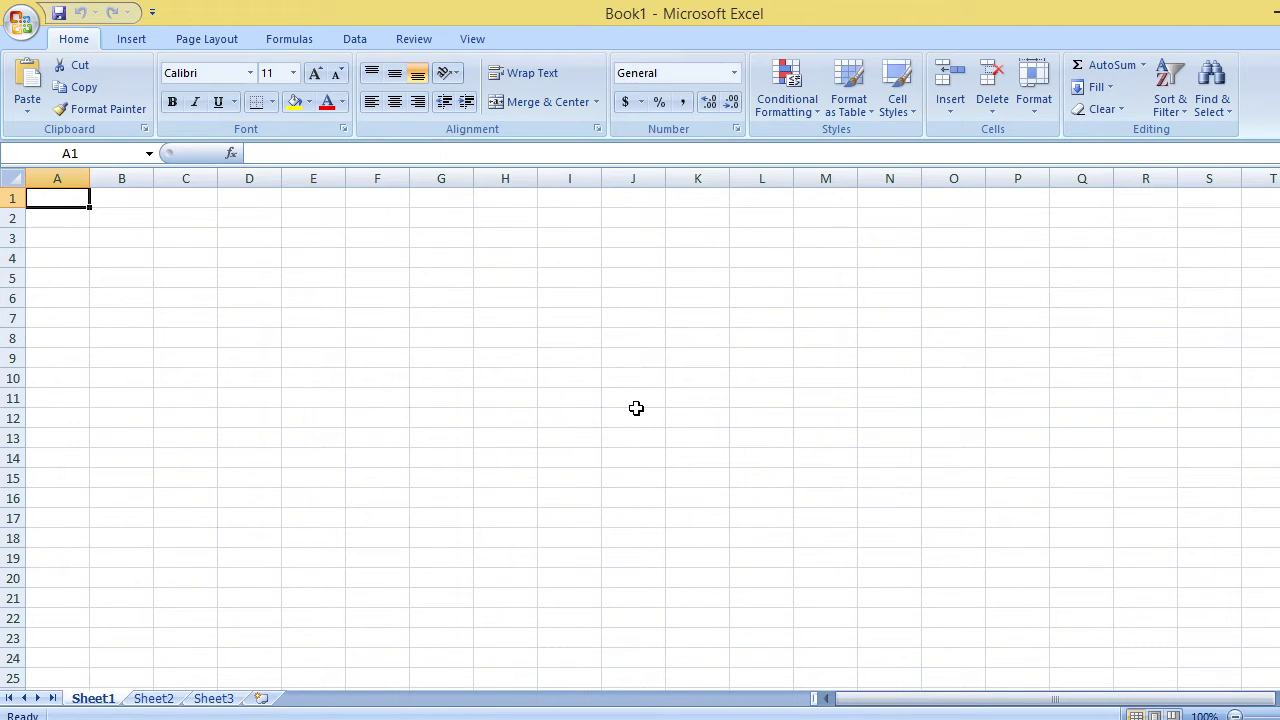
- Enter the headers sno, name, fanme, eng, urdu, is and phy across A1:G1
text(sno)
key(Tab)
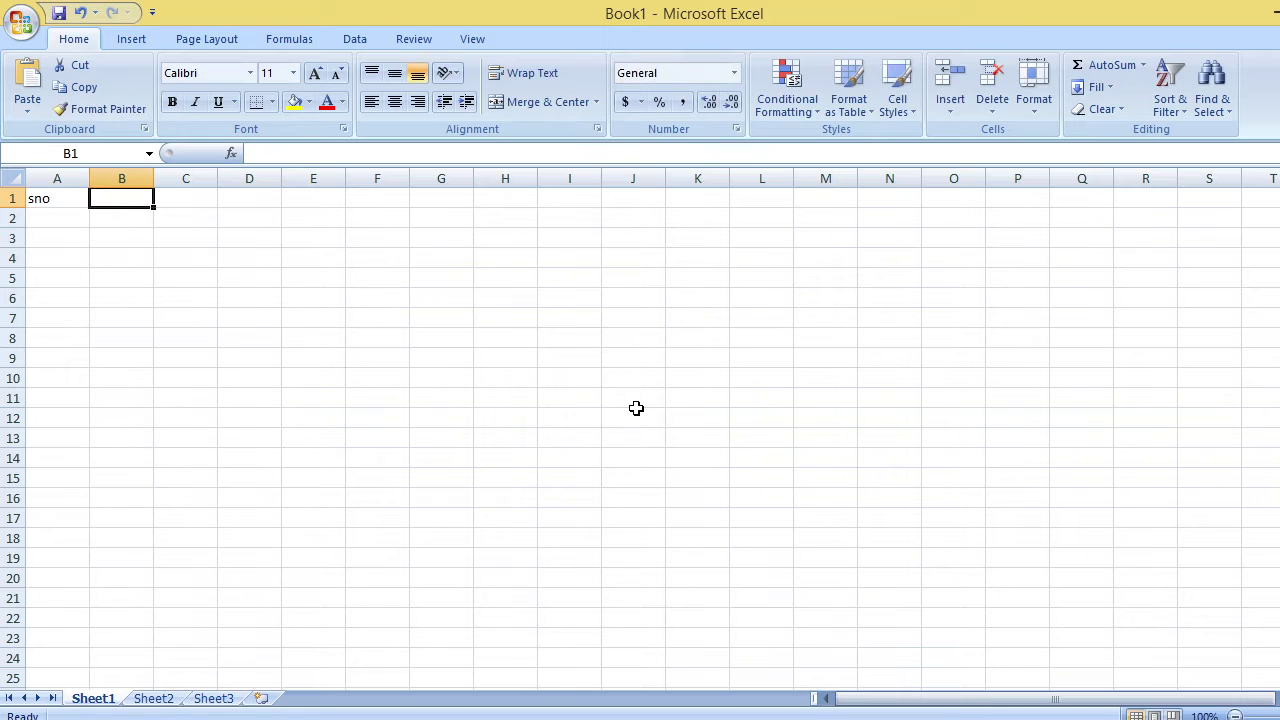
text(name)
key(Tab)
text(f)
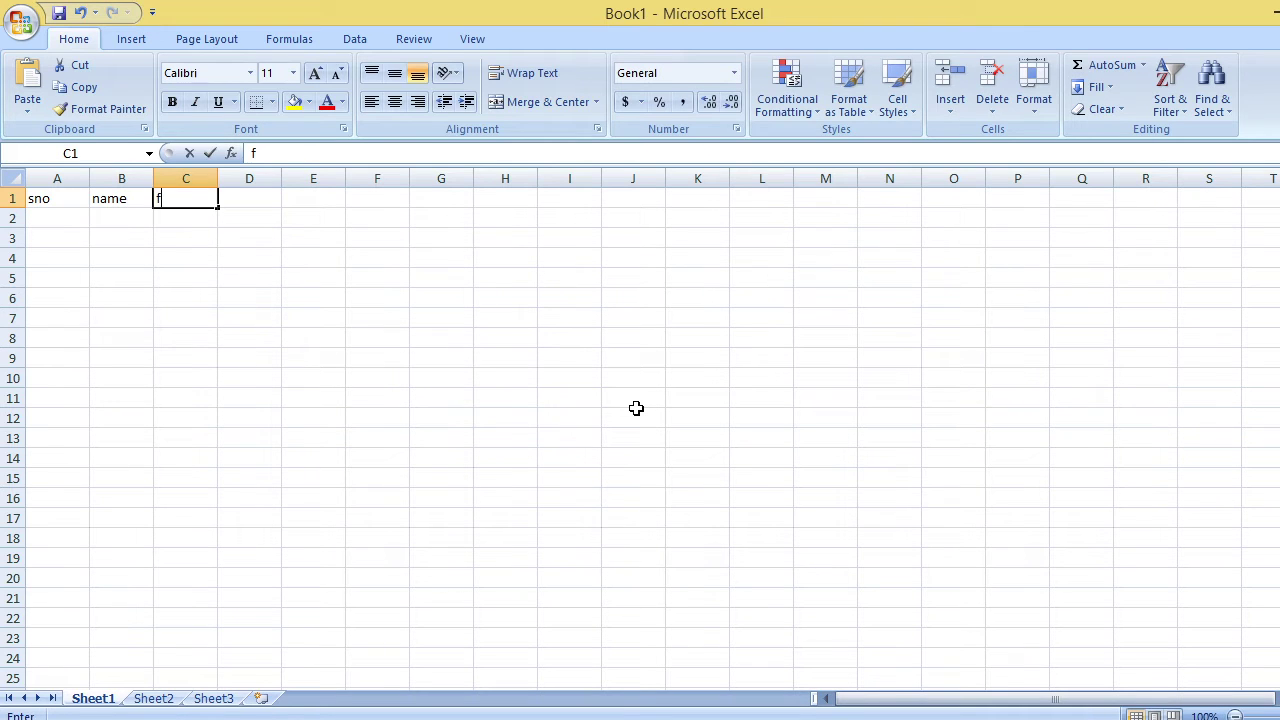
text(anme)
key(Tab)
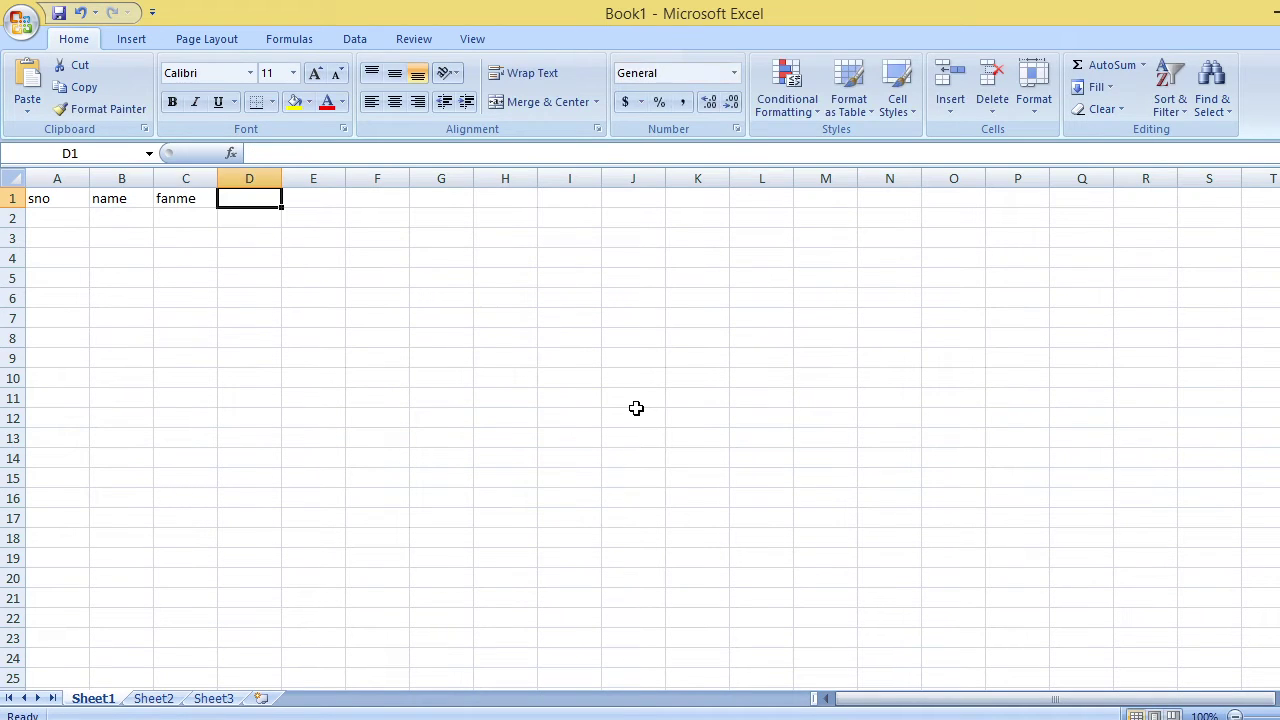
text(eng)
key(Tab)
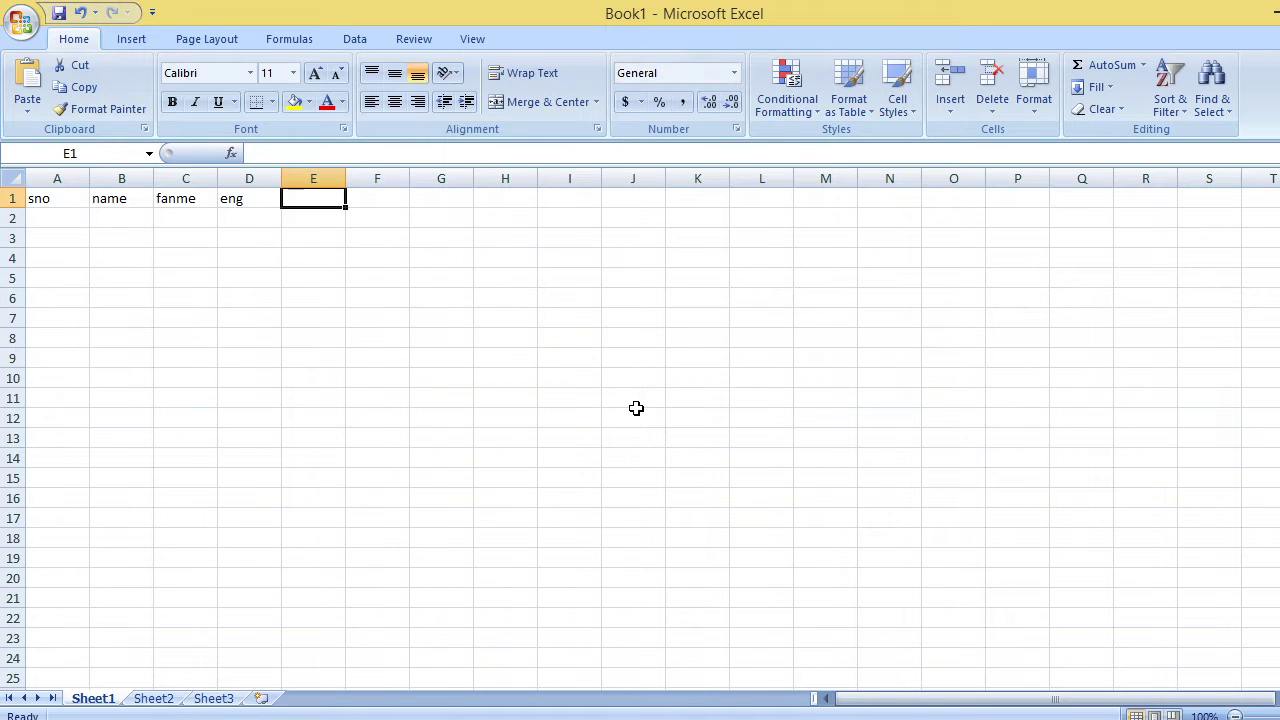
text(urdu)
key(Tab)
text(is)
key(Tab)
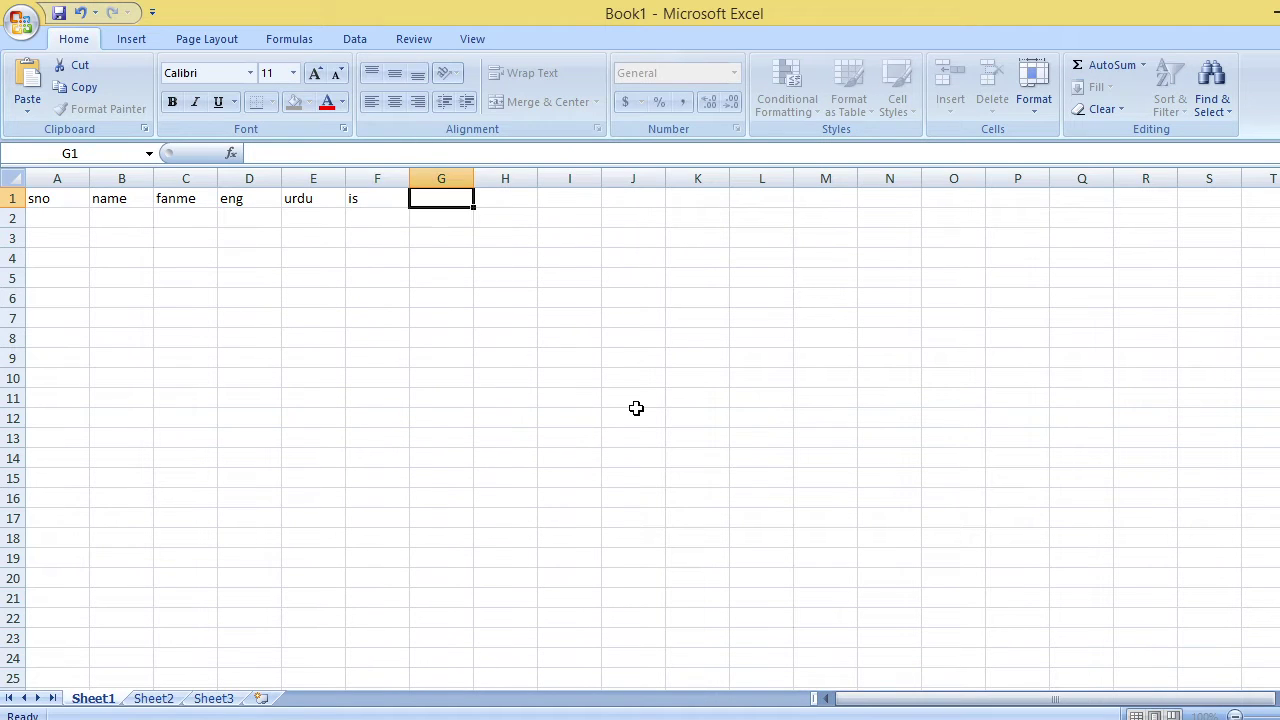
text(phy)
key(Tab)
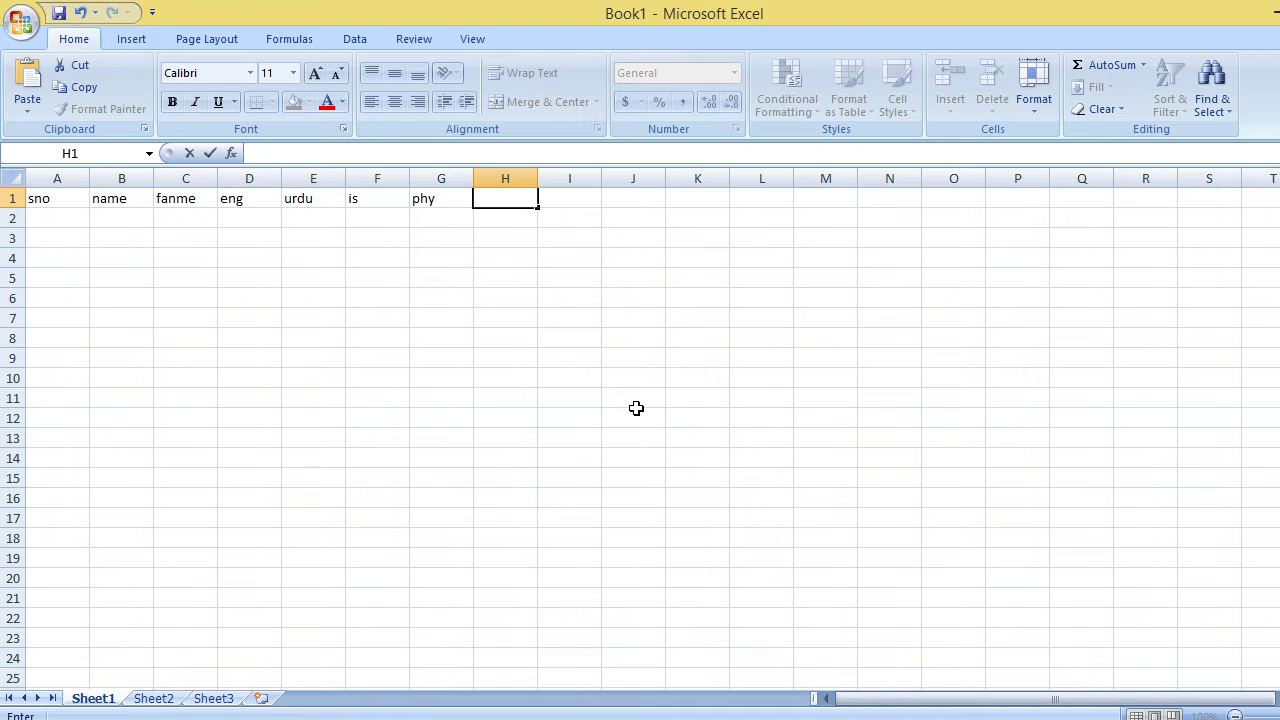
- Add the headers bio, com, math, total, tmarks, per%, grade and remarks across H1:O1
text(bio)
key(BackSpace)
key(BackSpace)
text(ip)
key(BackSpace)
text(o)
key(Tab)
text(co)
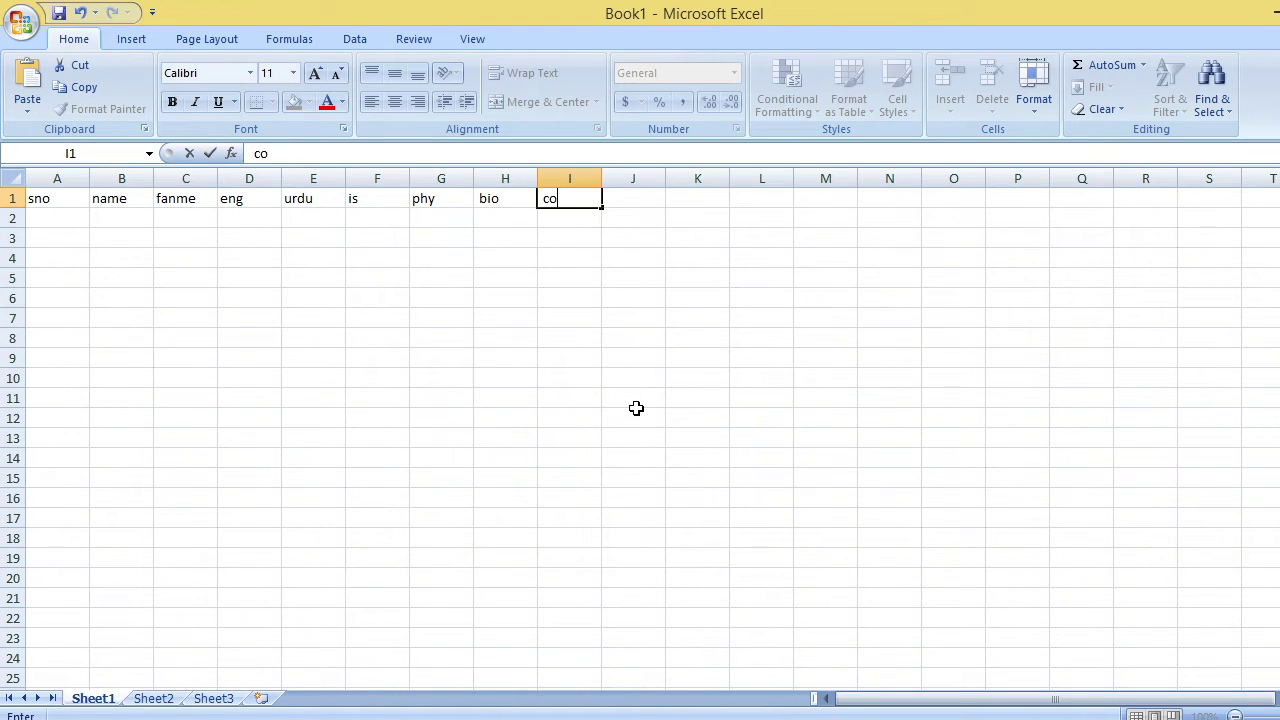
text(m)
key(Tab)
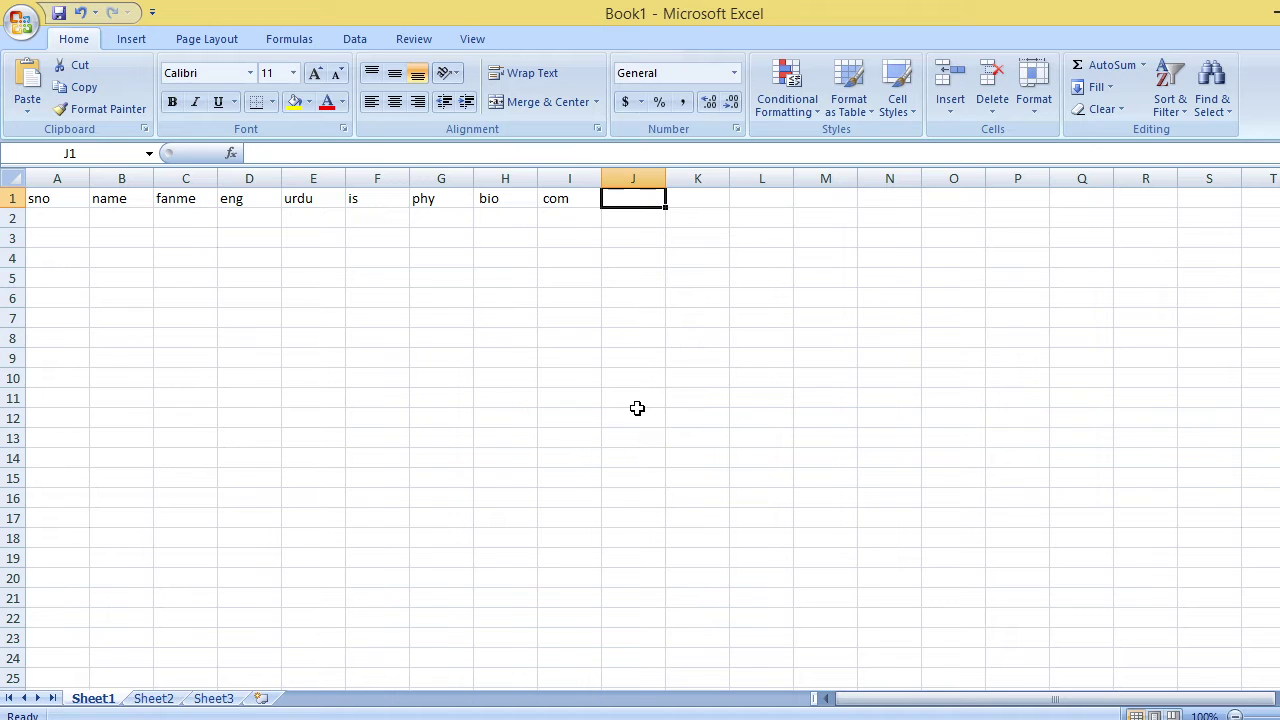
text(math)
key(Tab)
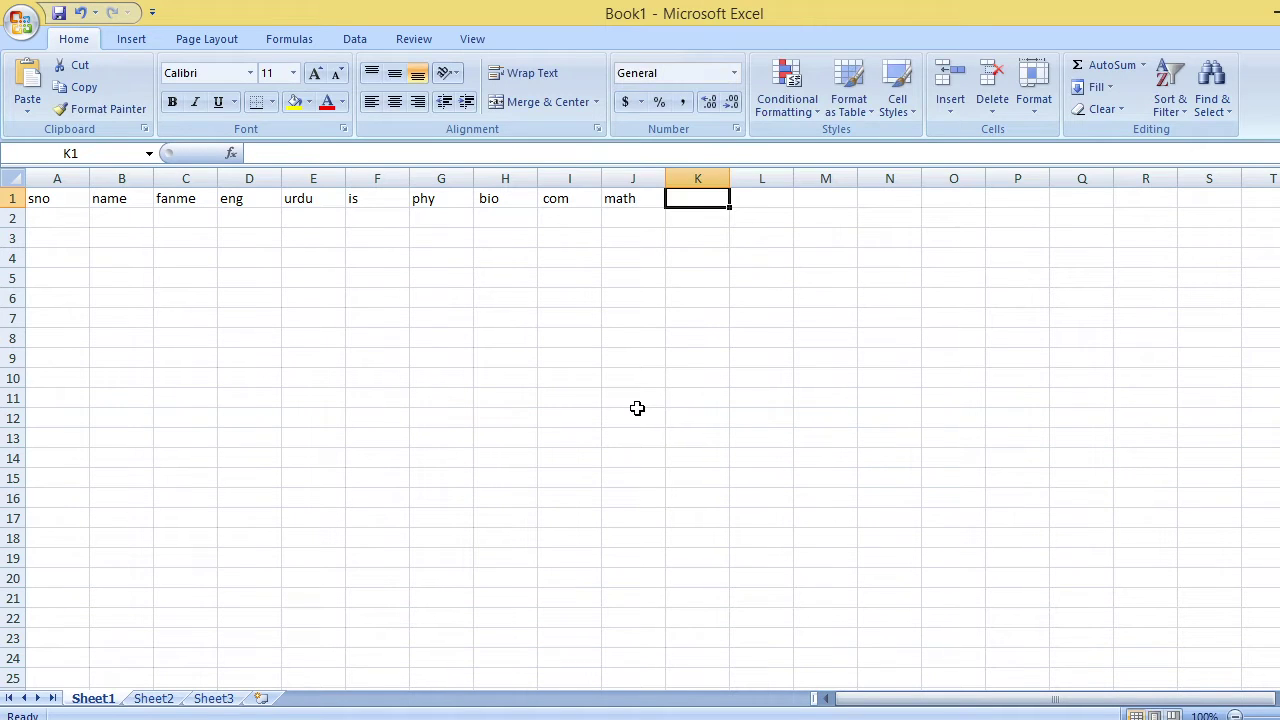
text(total)
key(Tab)
text(t)
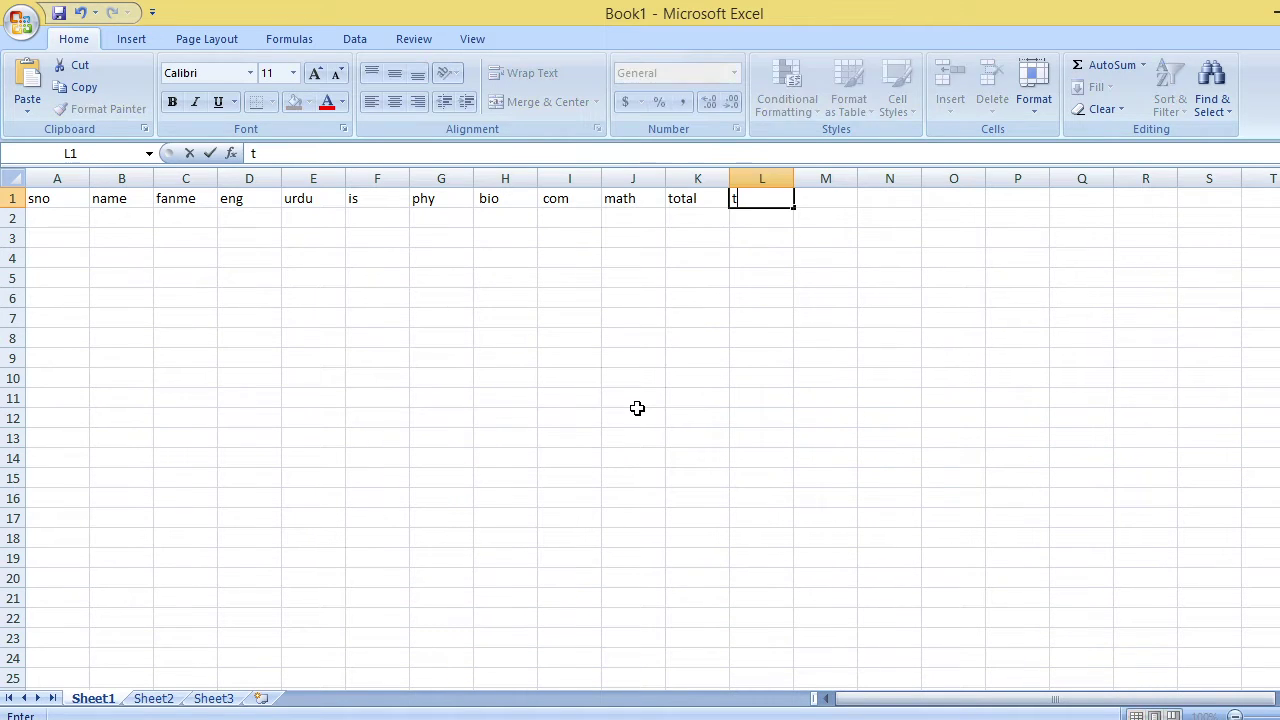
text(marks)
key(Tab)
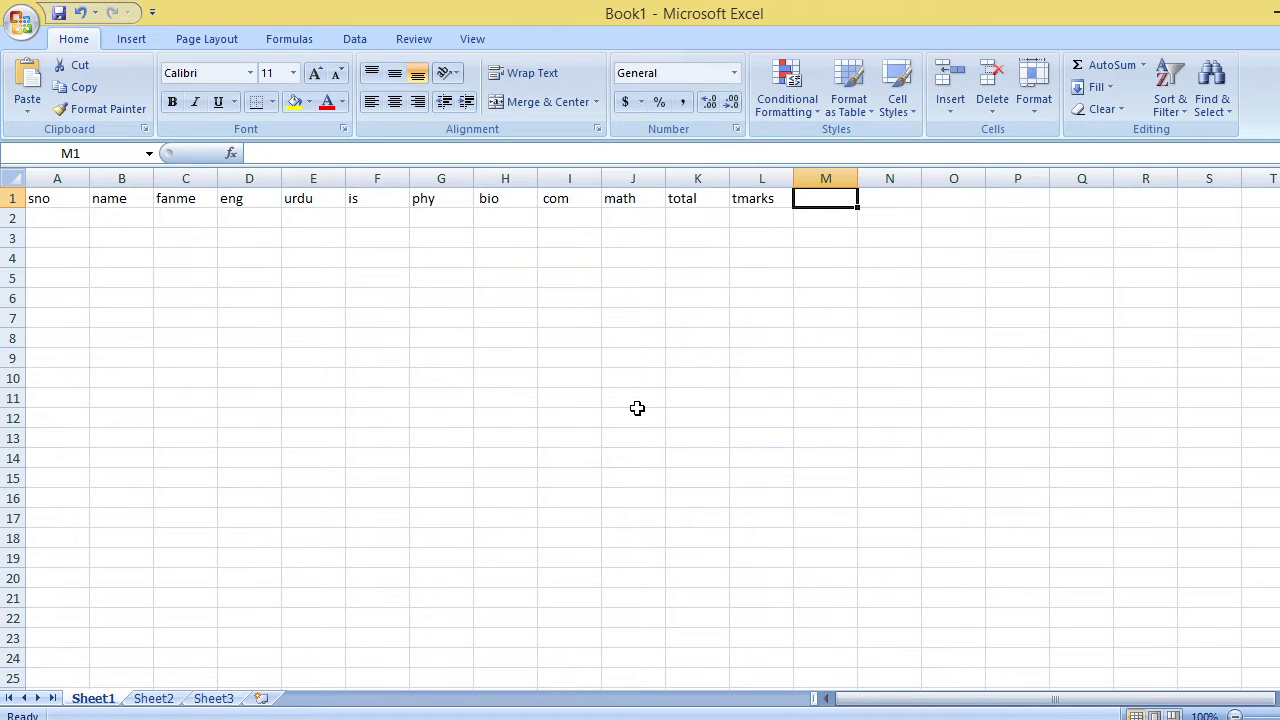
text(per)
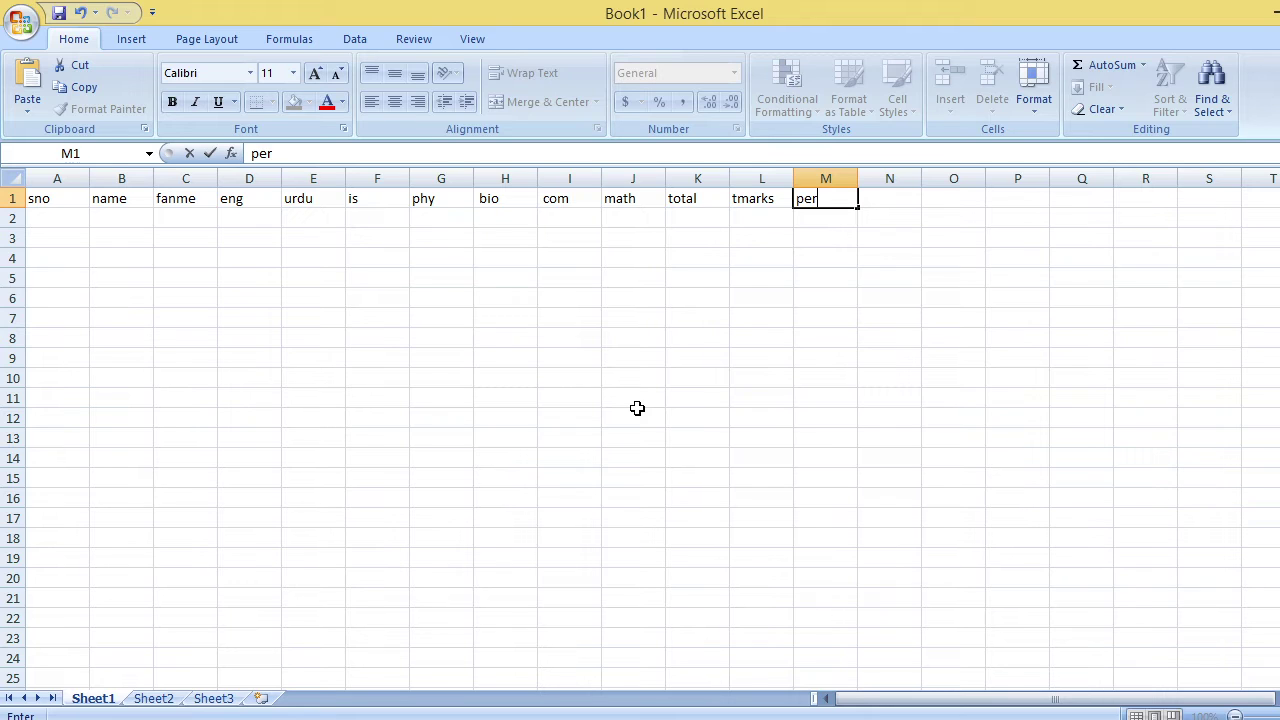
text(%)
key(Tab)
text(gra)
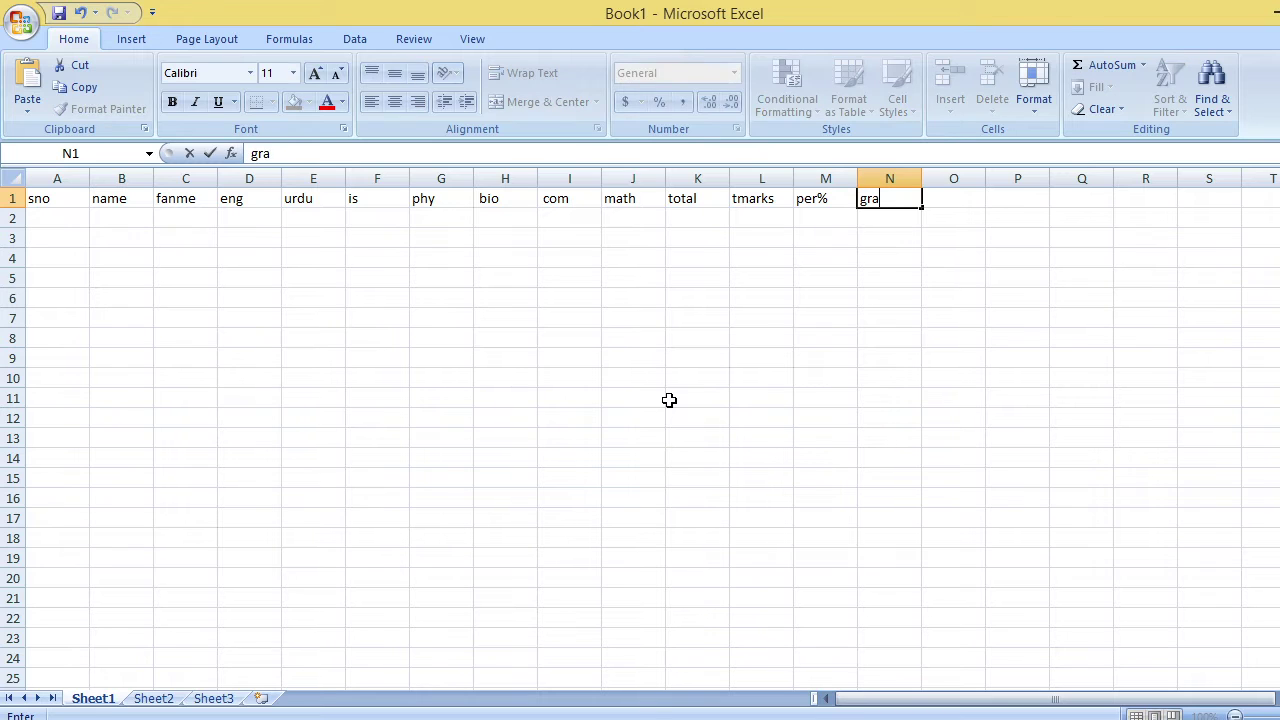
text(de)
key(Tab)
text(rema)
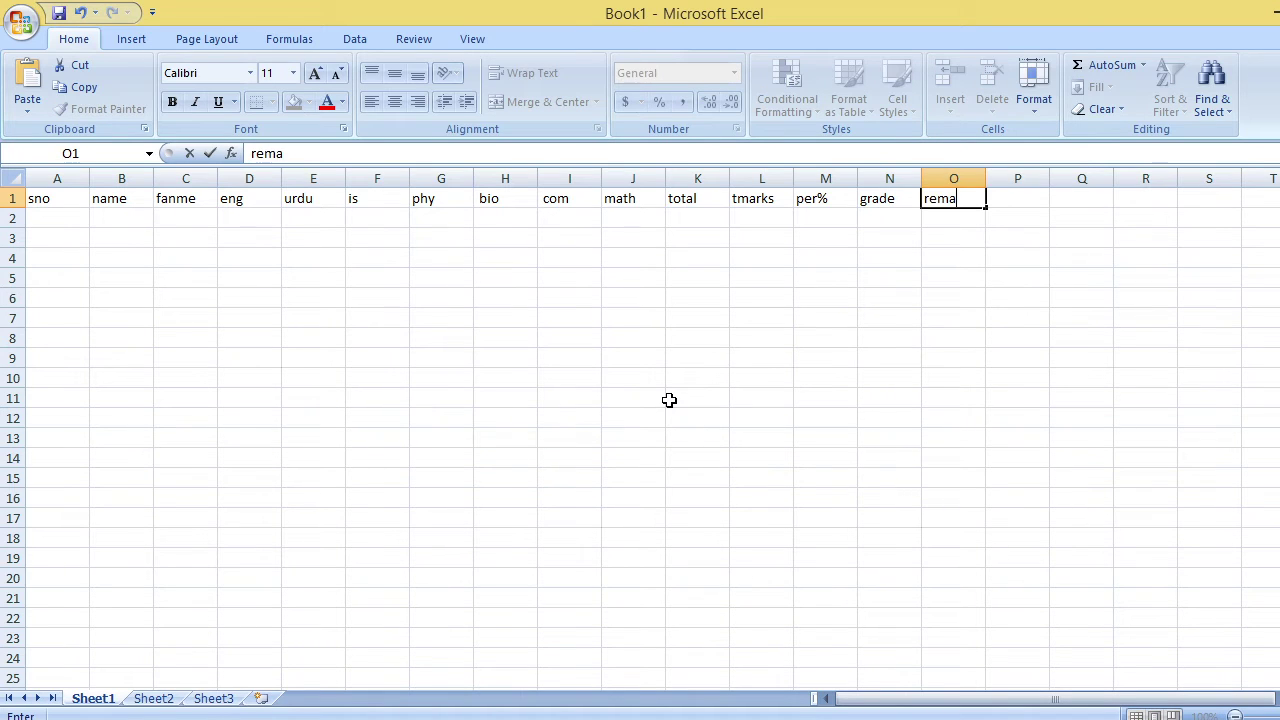
text(rks)
key(Return)
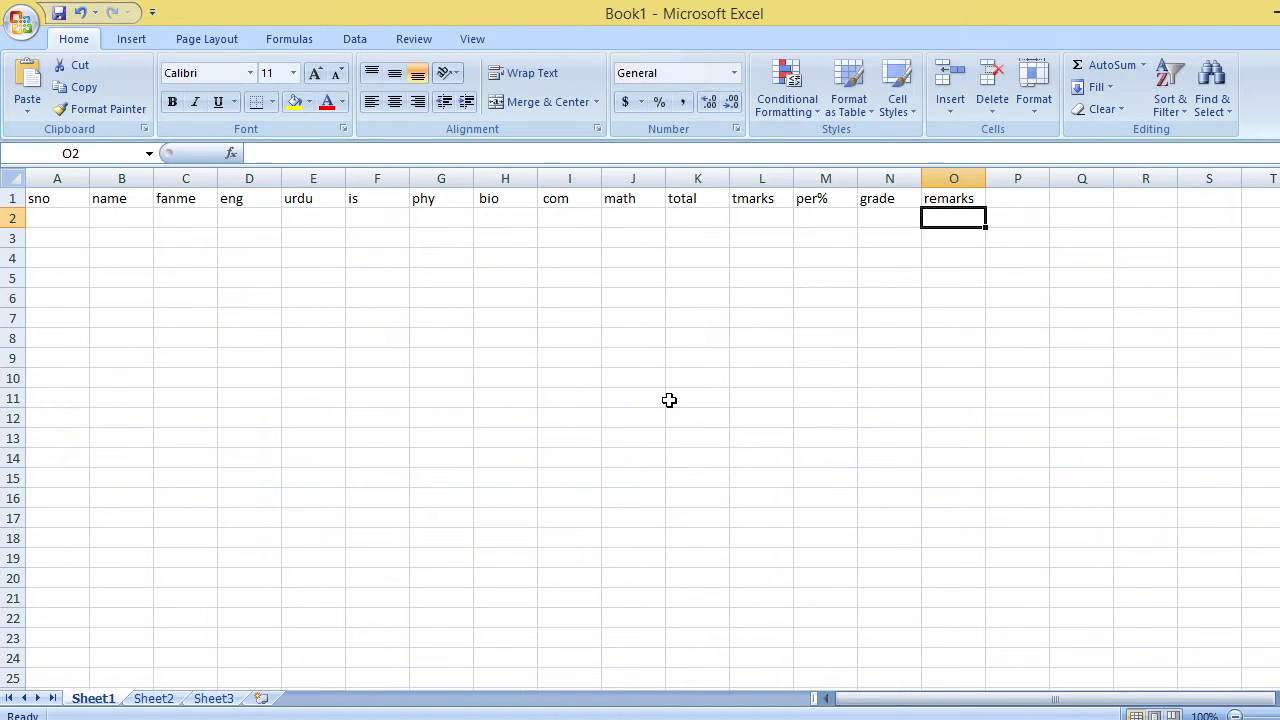
key(Left)
key(Left)
key(Left)
key(Left)
key(Left)
key(Left)
key(Left)
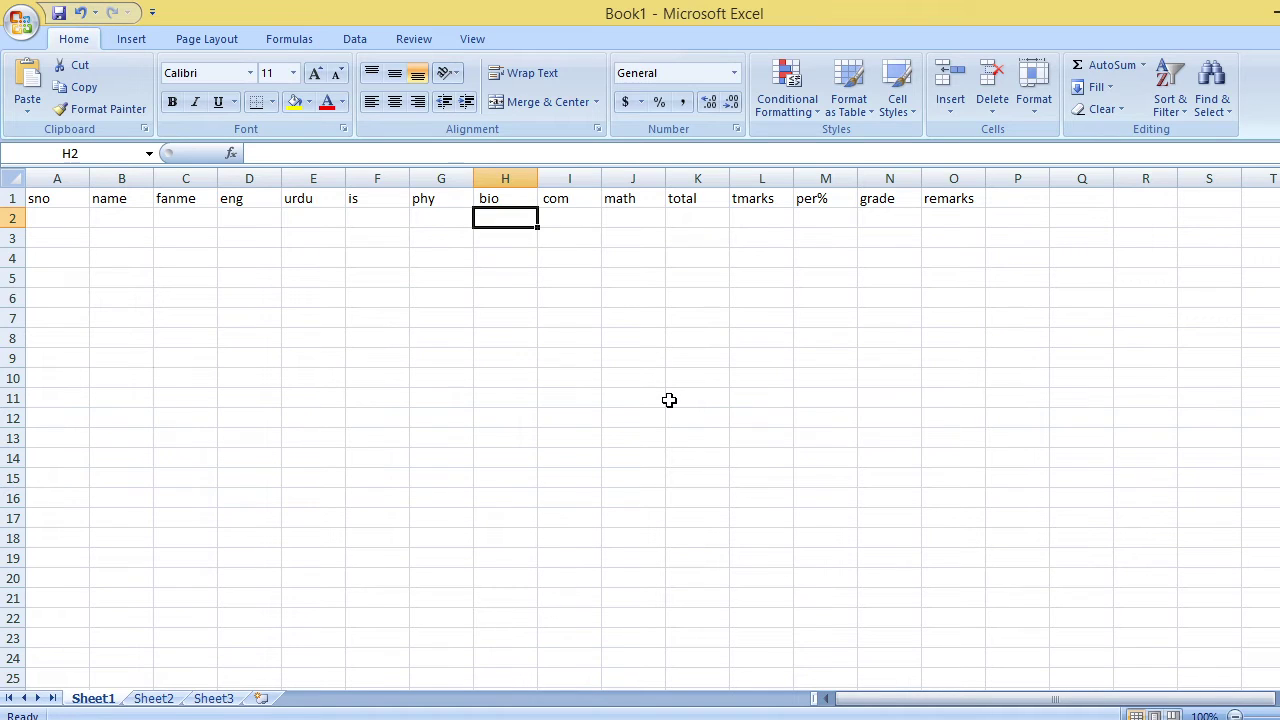
- Fill serial numbers 123 through 131 down A2:A10
key(Left)
key(Left)
key(Left)
key(Left)
key(Left)
key(Left)
key(Left)
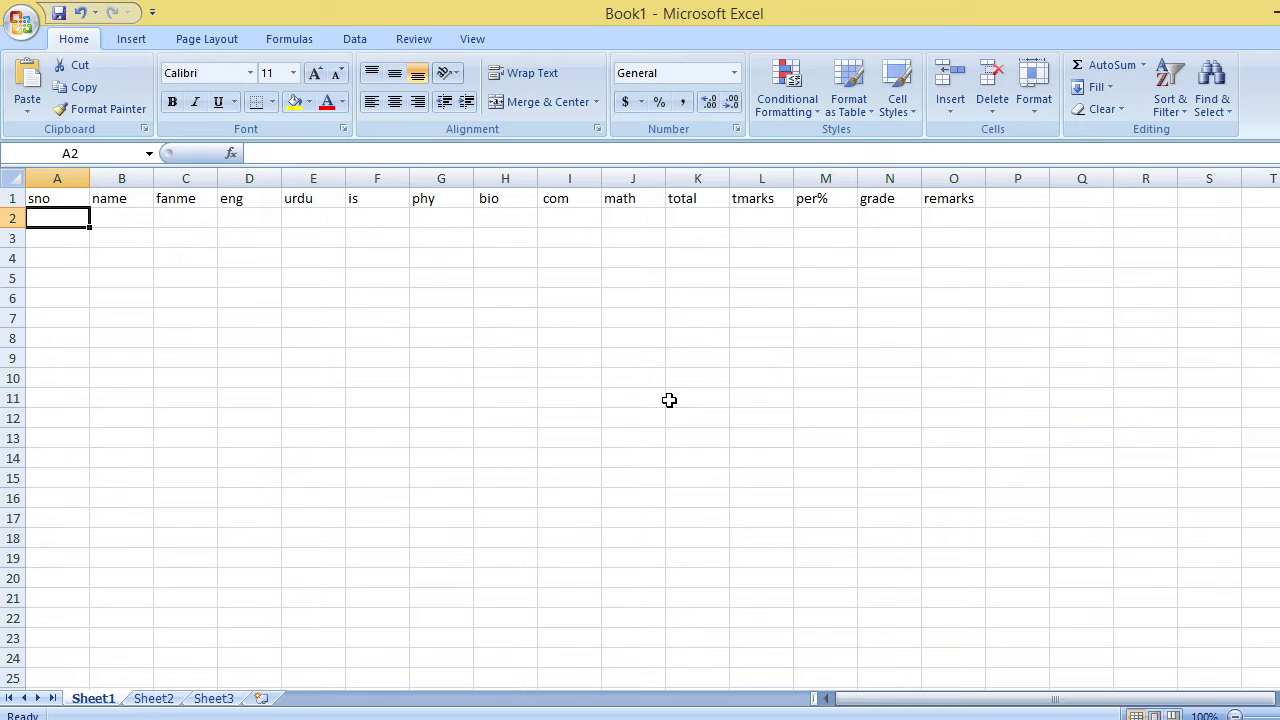
text(123)
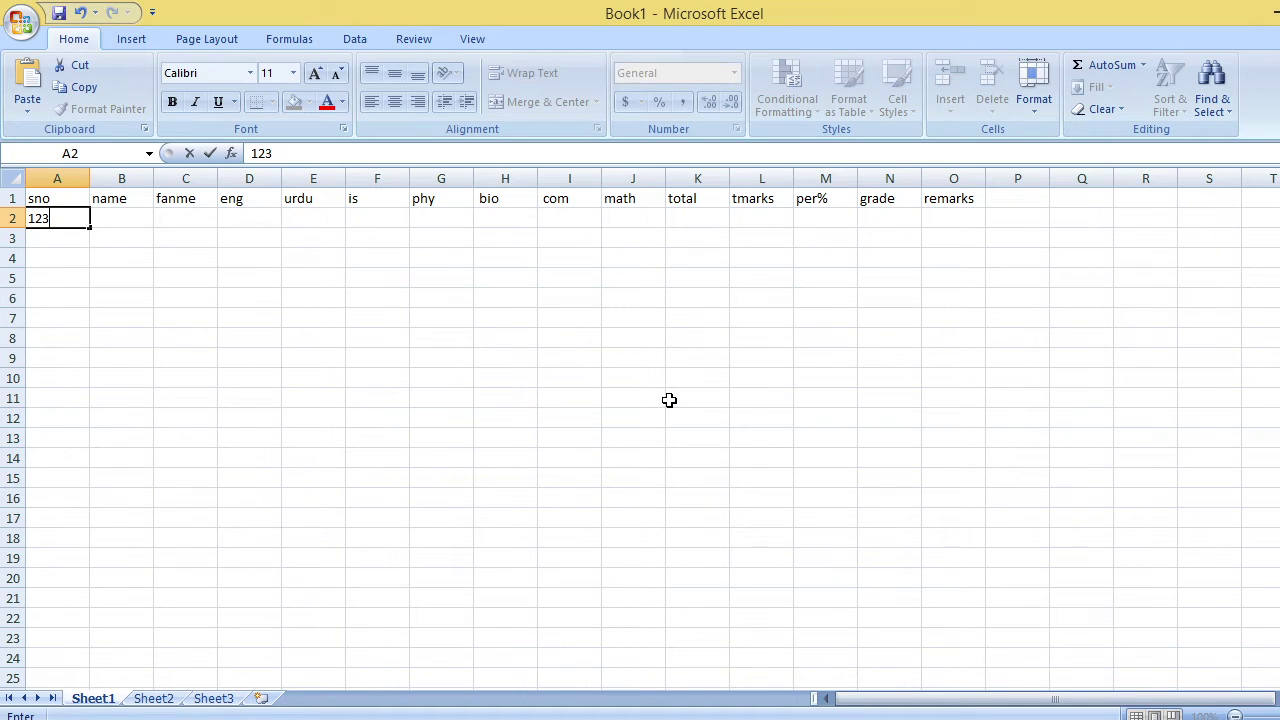
key(Return)
key(Up)
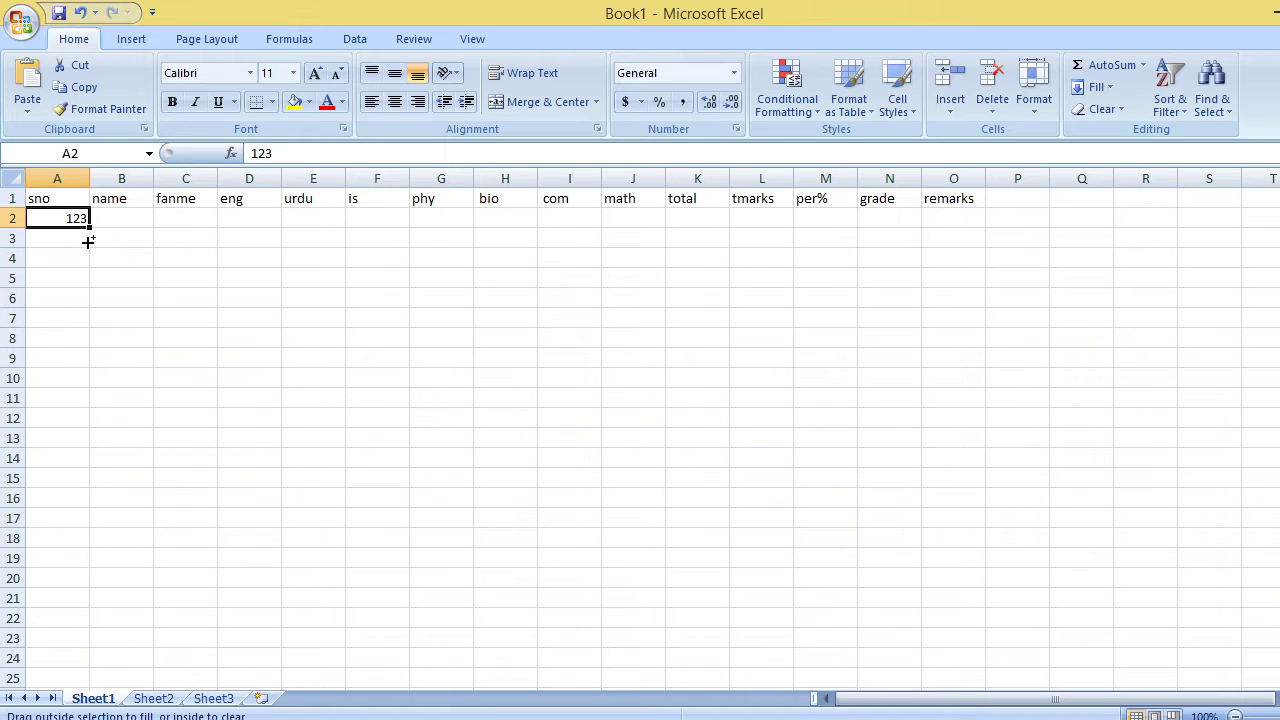
drag(92, 229, 90, 388)
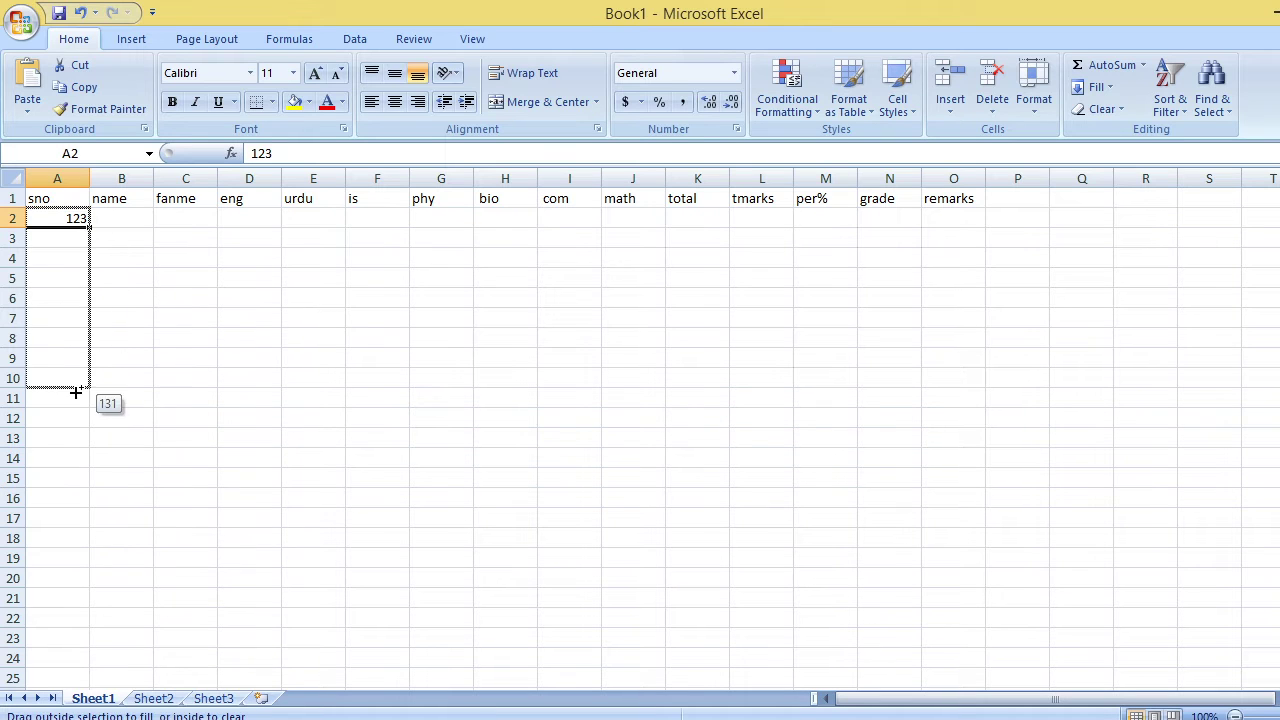
- Enter the first student's name and father's name in B2 and C2
click(130, 217)
text(al)
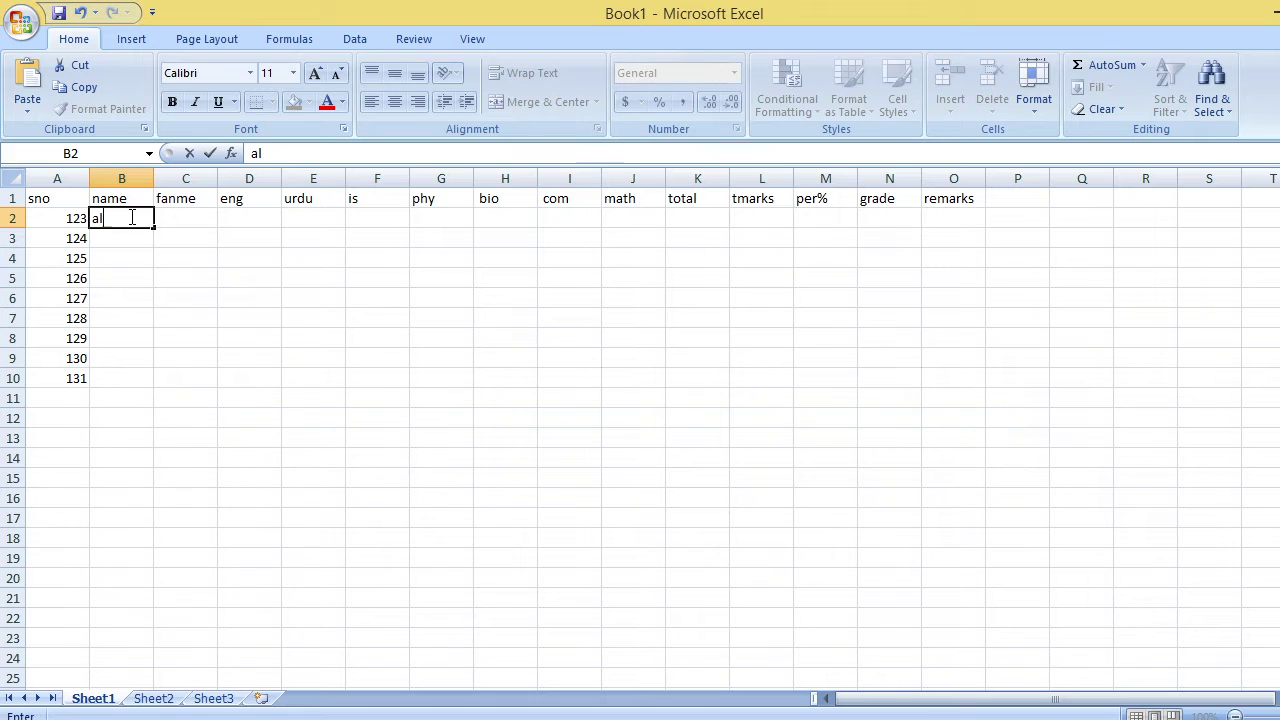
text(i)
key(Tab)
text(asa)
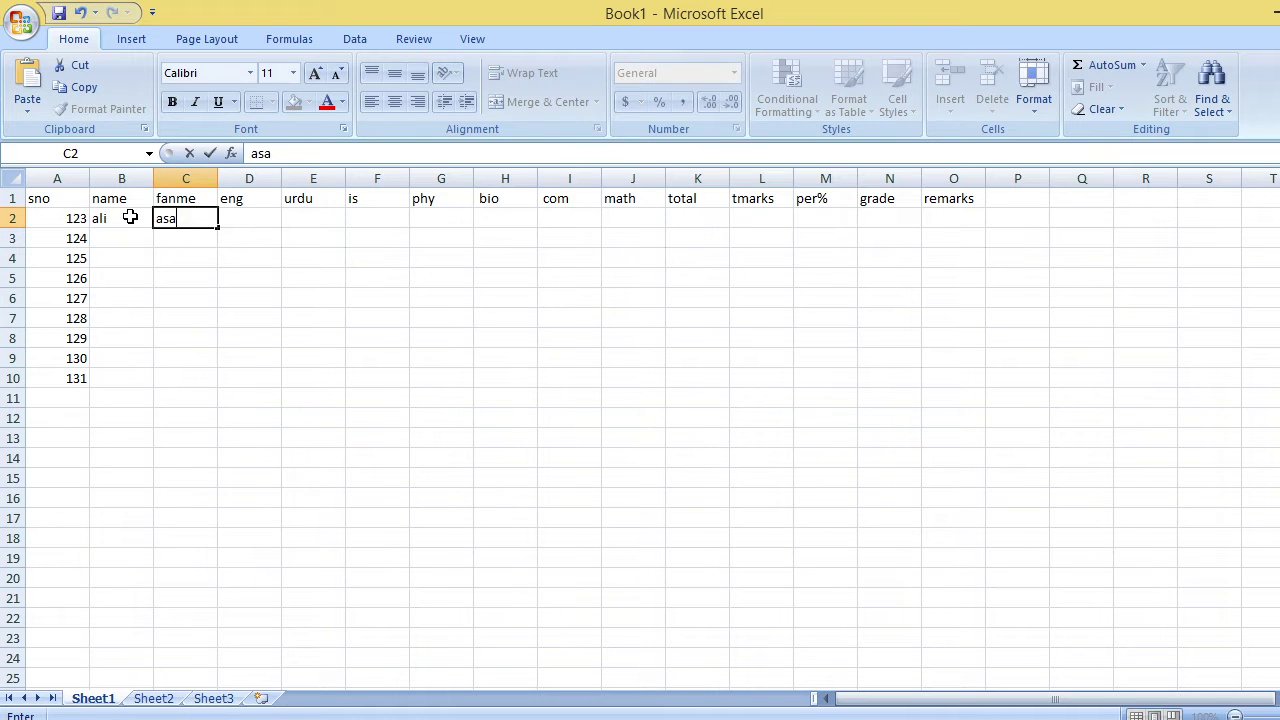
text(d)
key(Tab)
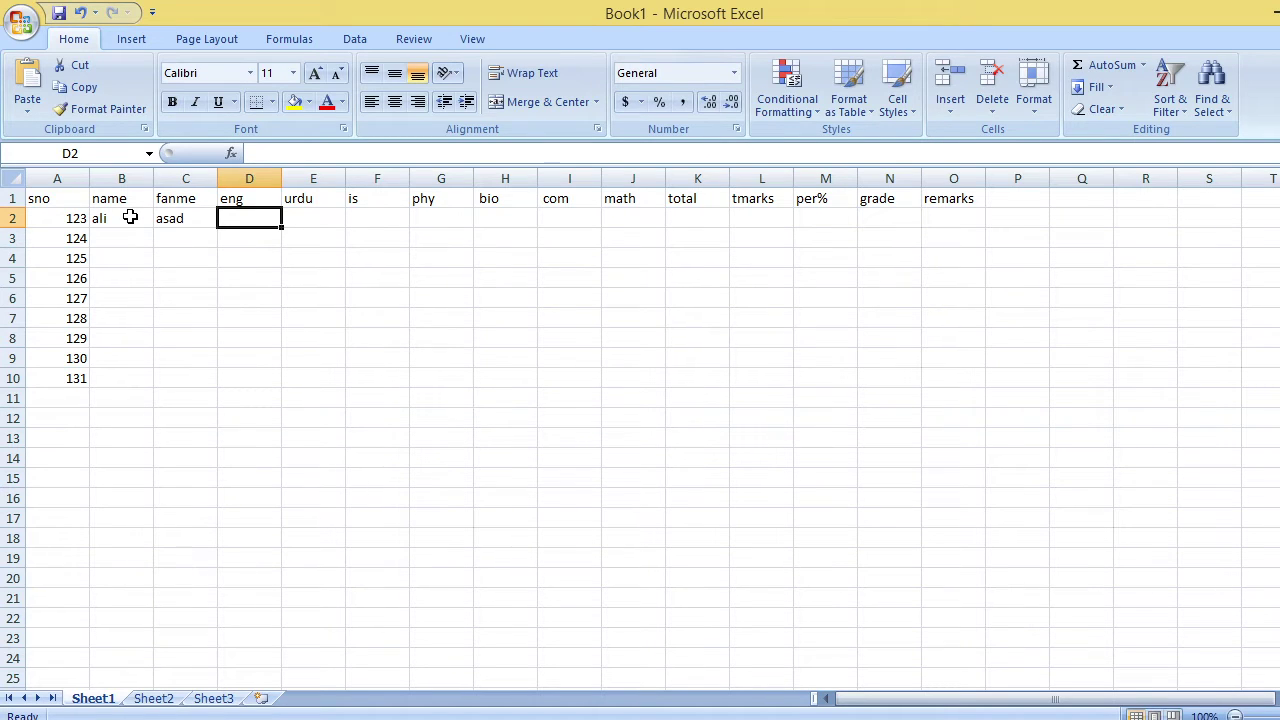
- Enter the first student's marks 77, 87, 65, 67, 87, 65, 78 in D2:J2
text(77)
key(Tab)
text(87)
key(Tab)
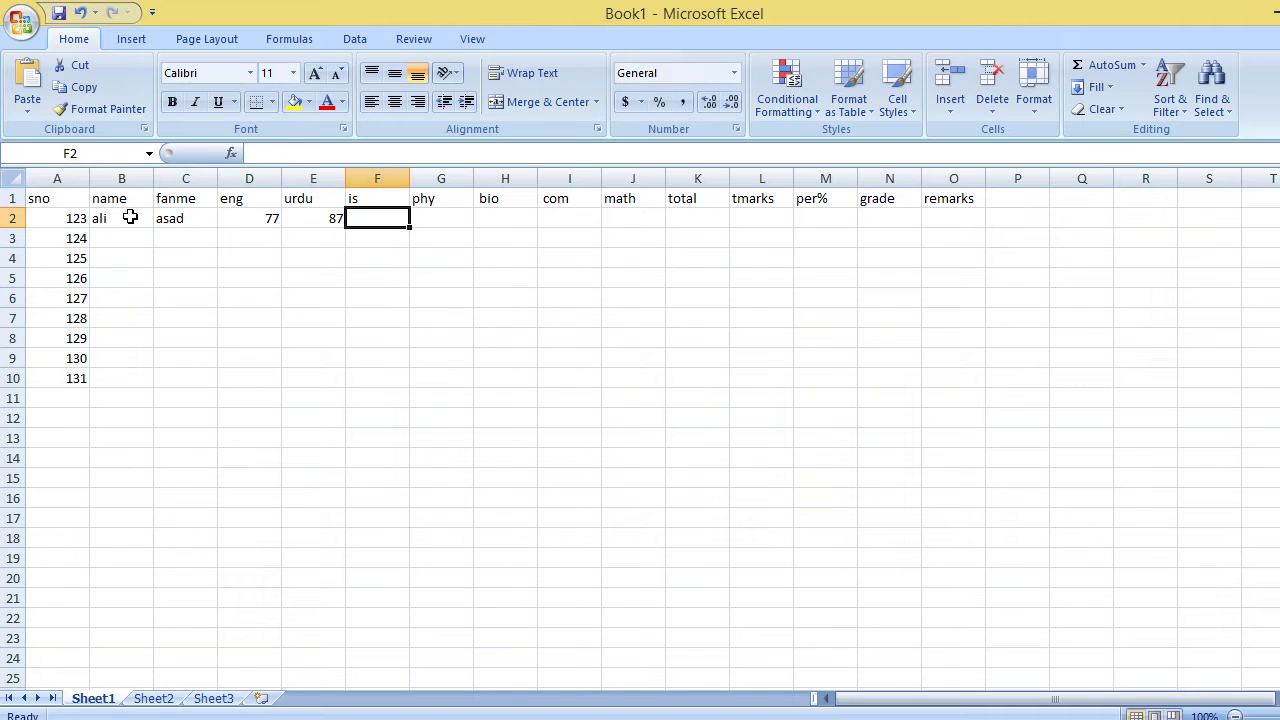
text(65)
key(Tab)
text(6)
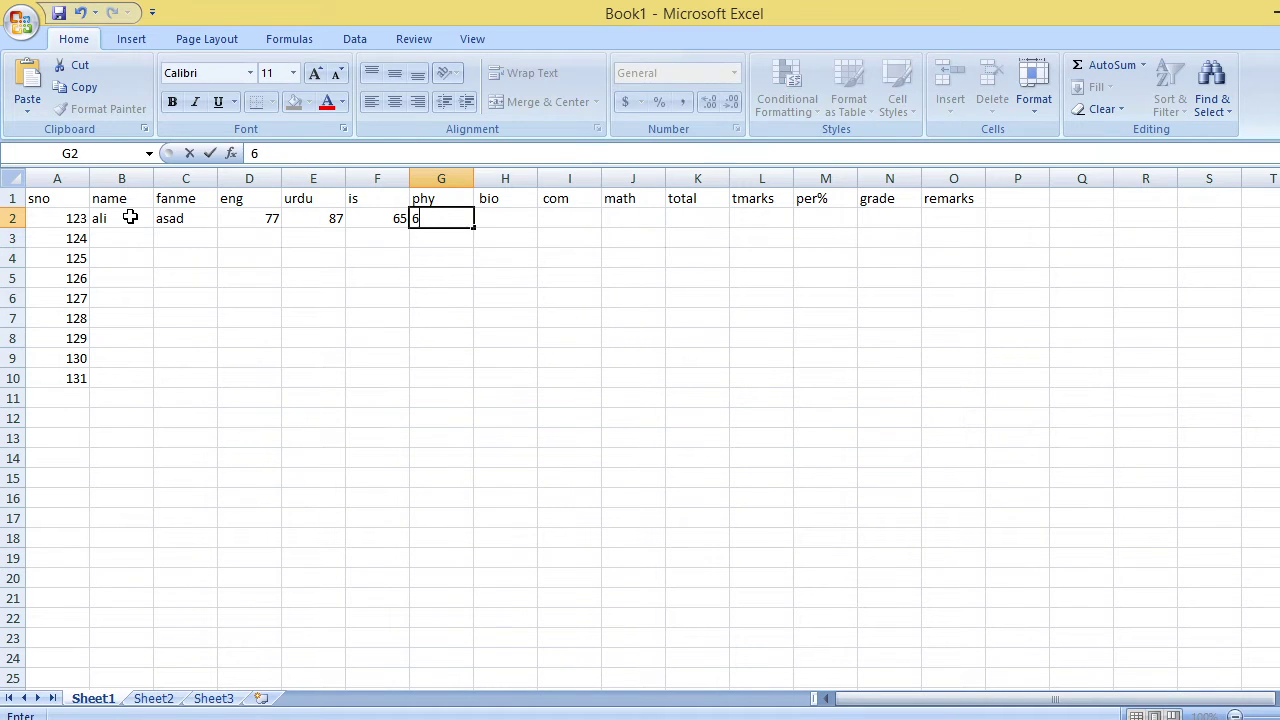
text(7)
key(Tab)
text(87)
key(Tab)
text(65)
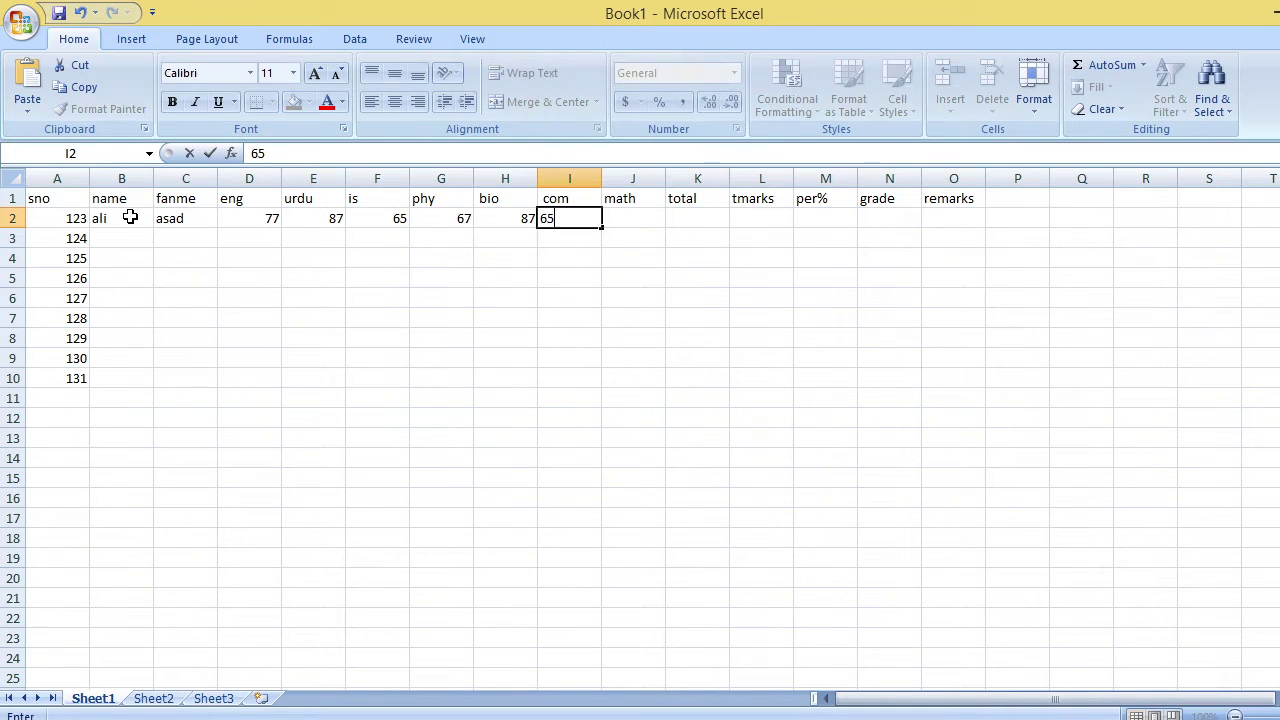
key(Tab)
text(78)
key(Tab)
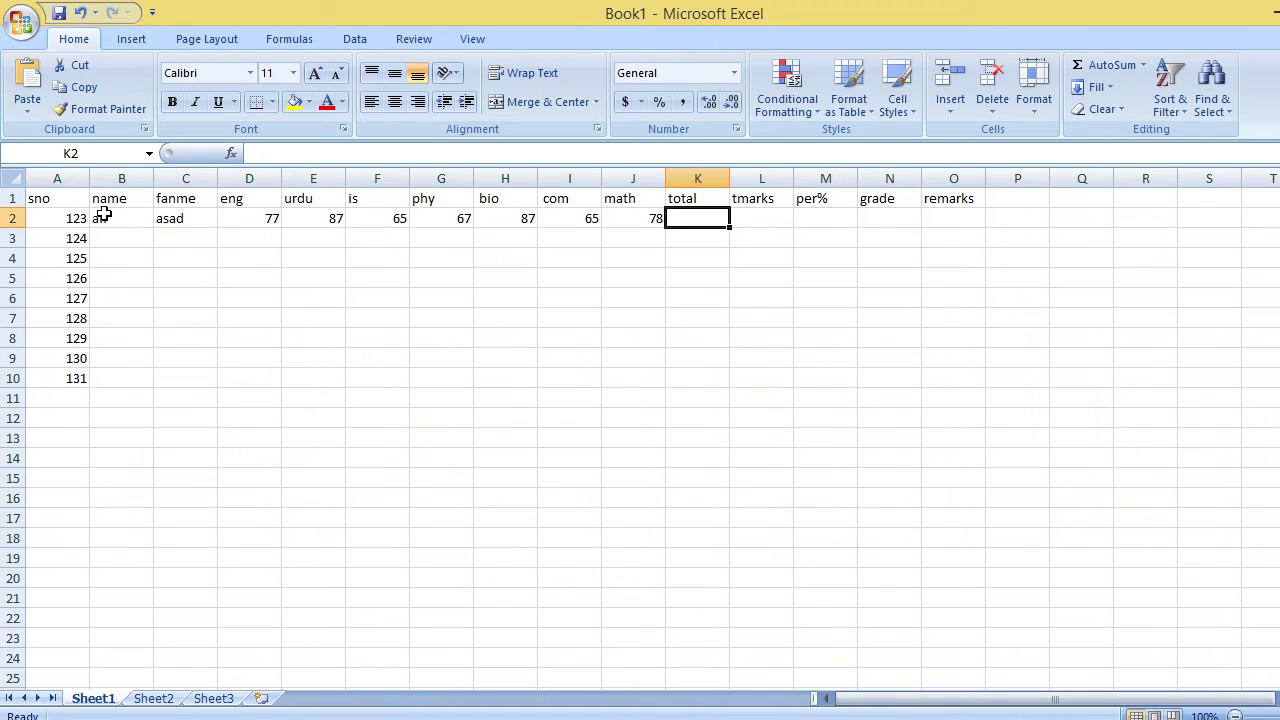
- Enter =SUM(D2:J2) in K2, removing the stray parenthesis, so it totals 526
text(=)
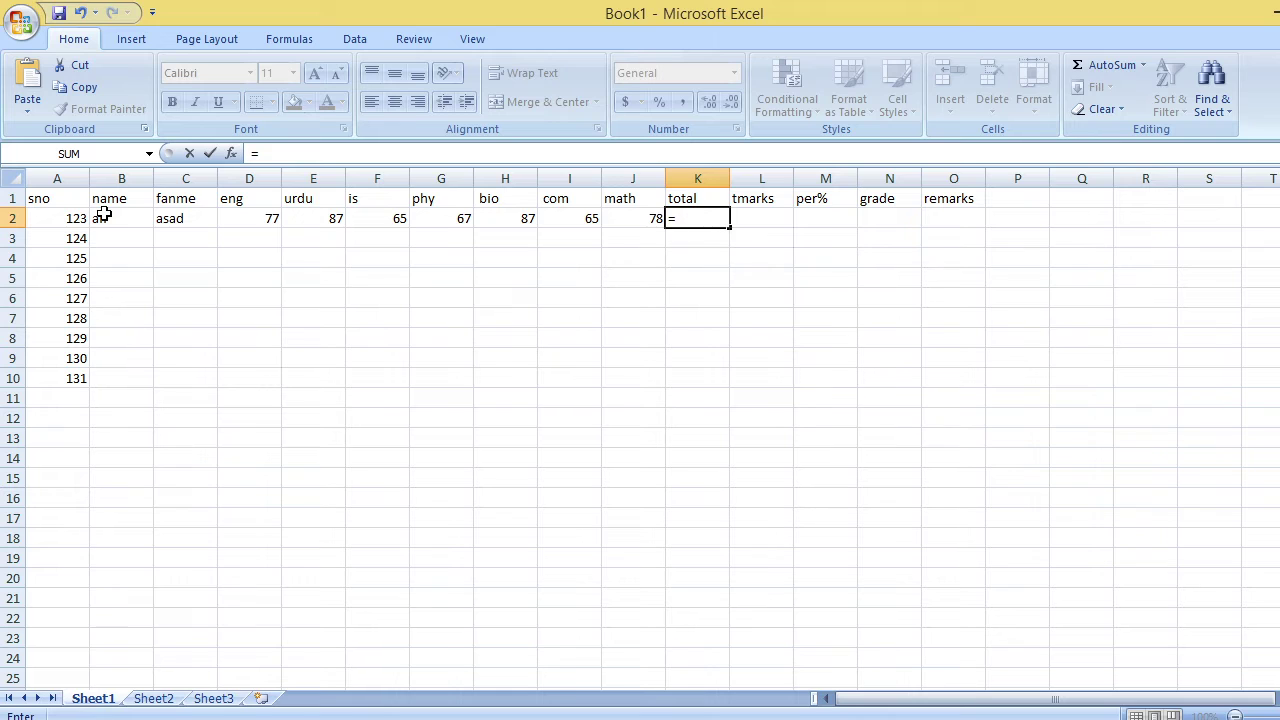
text(su)
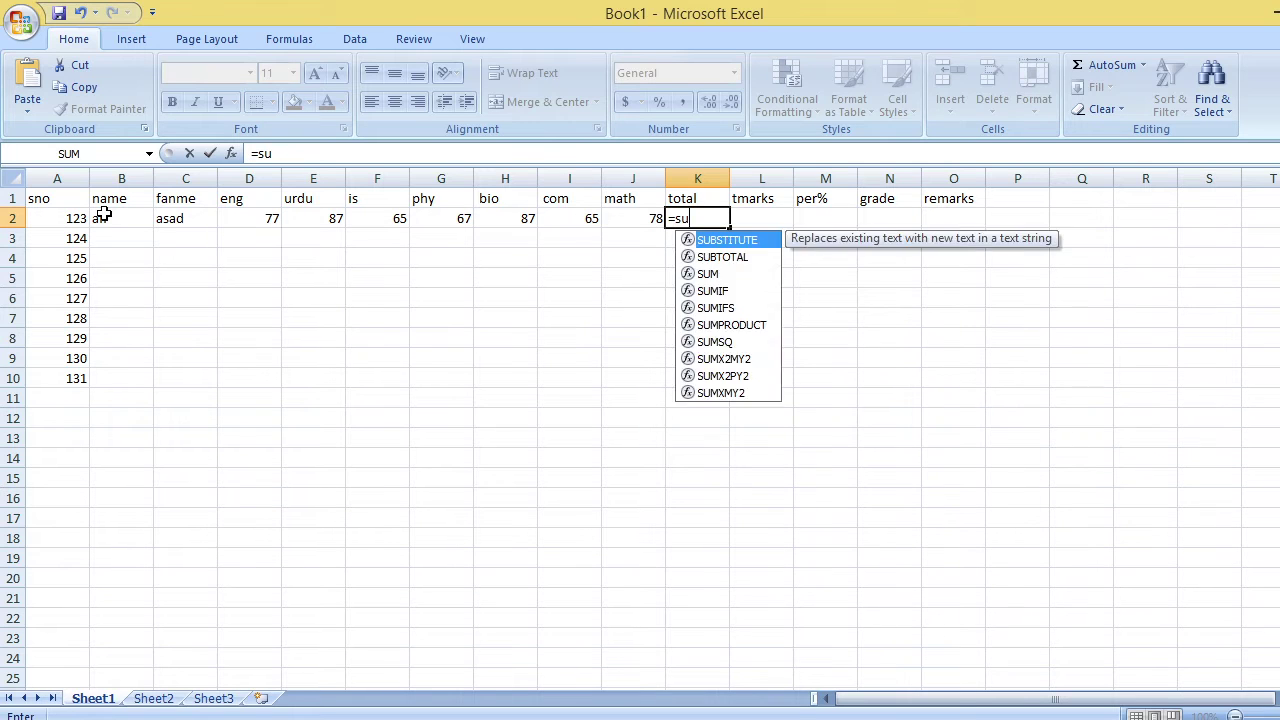
text(m)
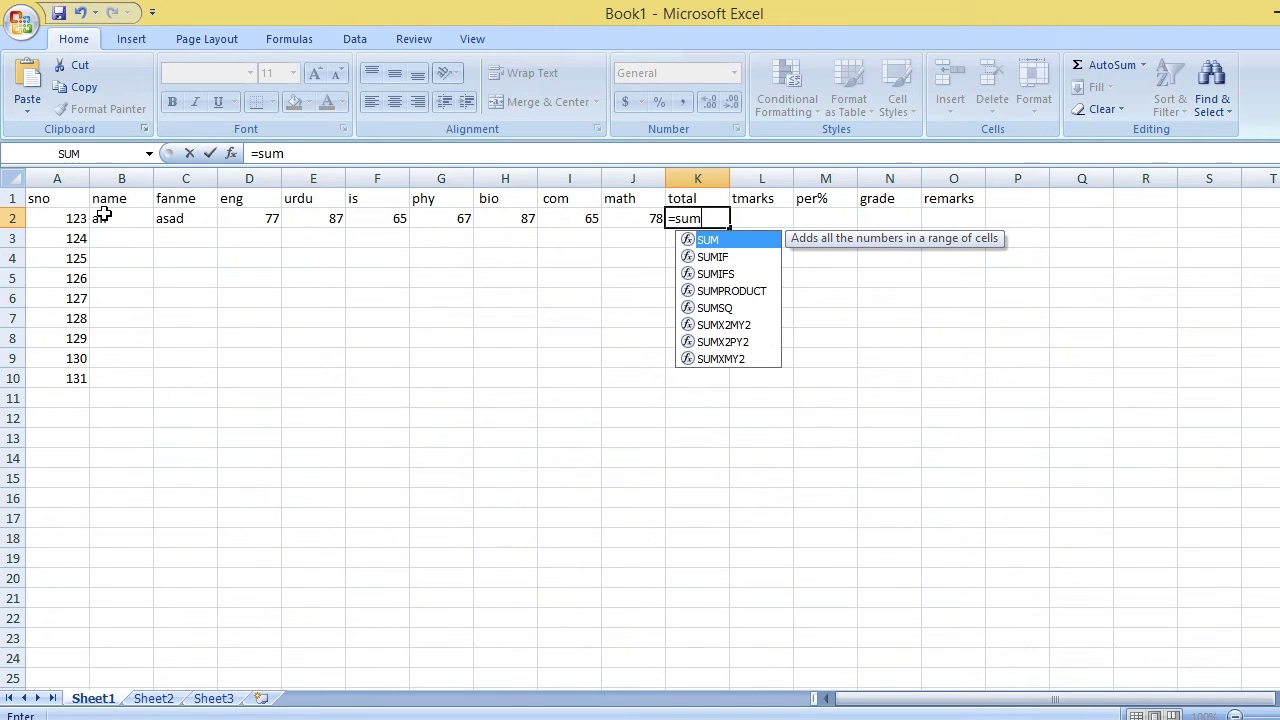
text(()
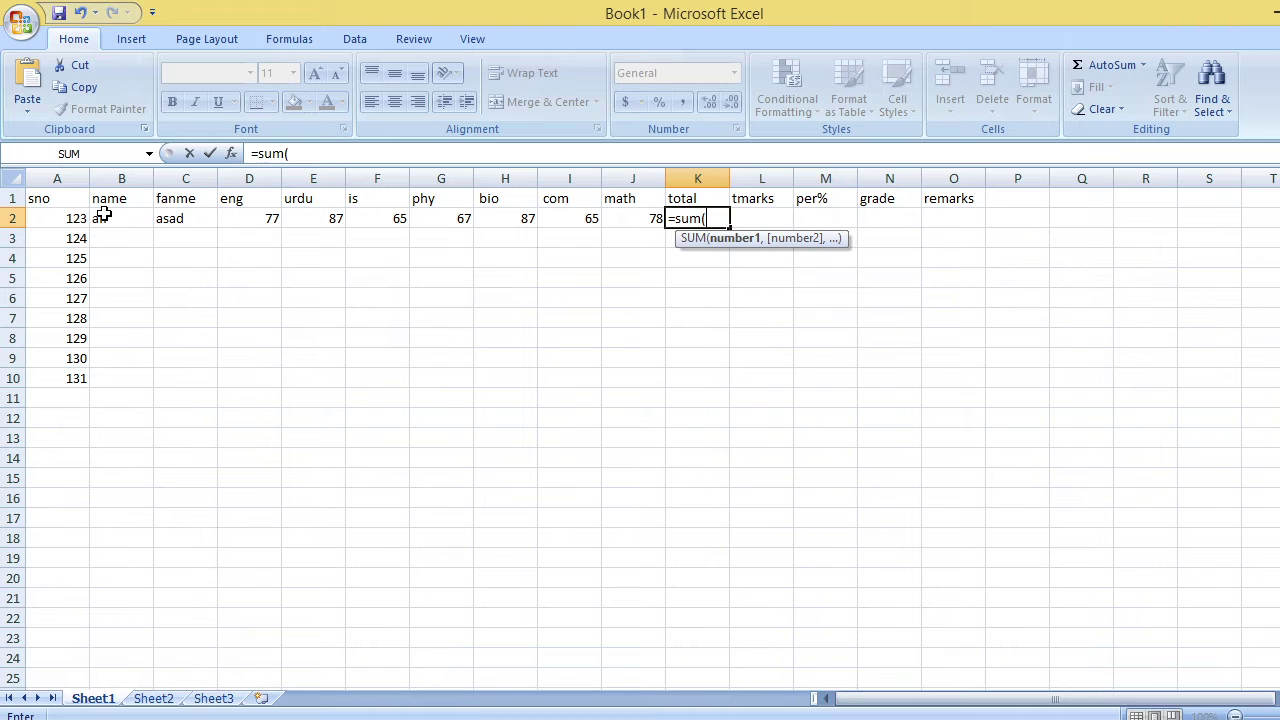
text(d2)
text(:)
text(j2)
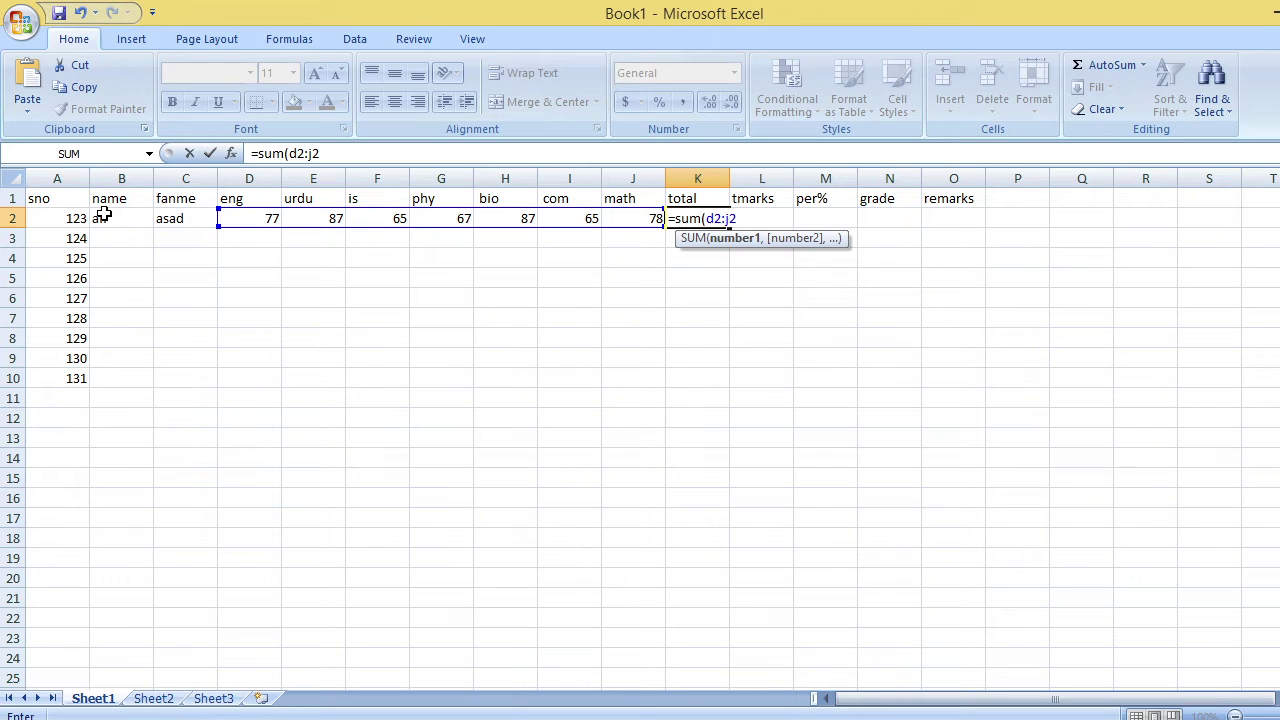
text(()
key(Return)
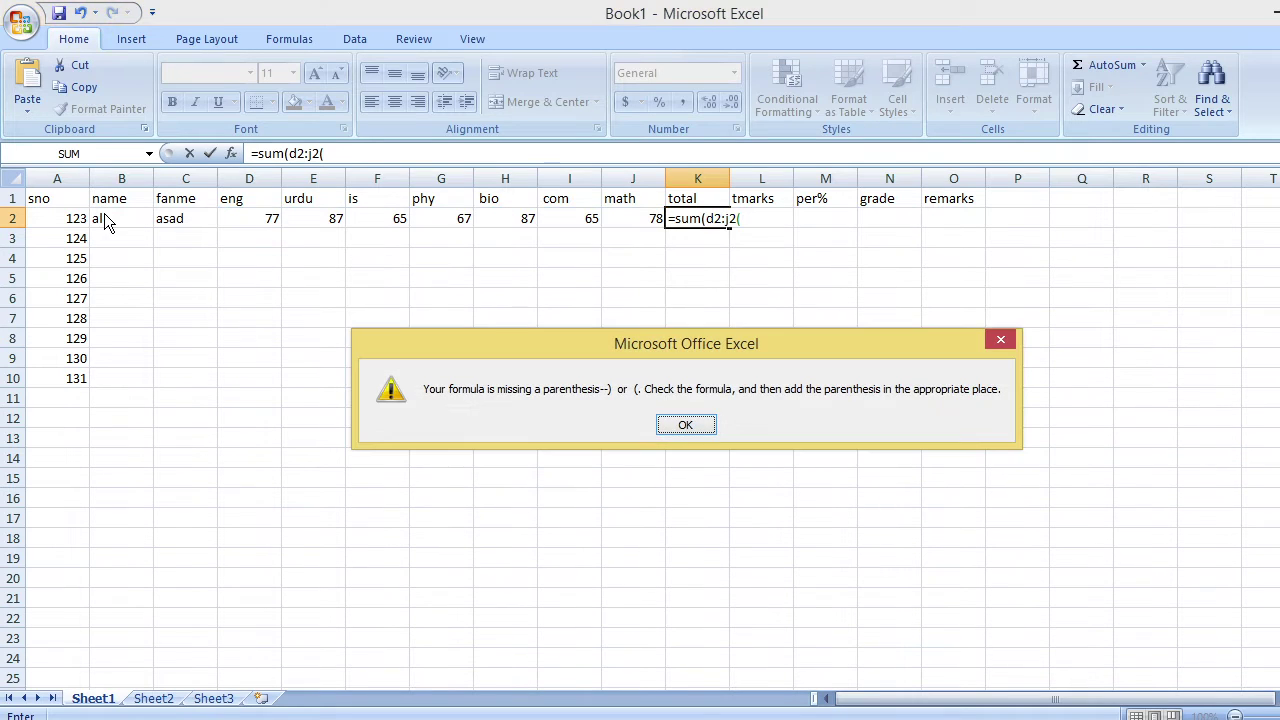
key(Return)
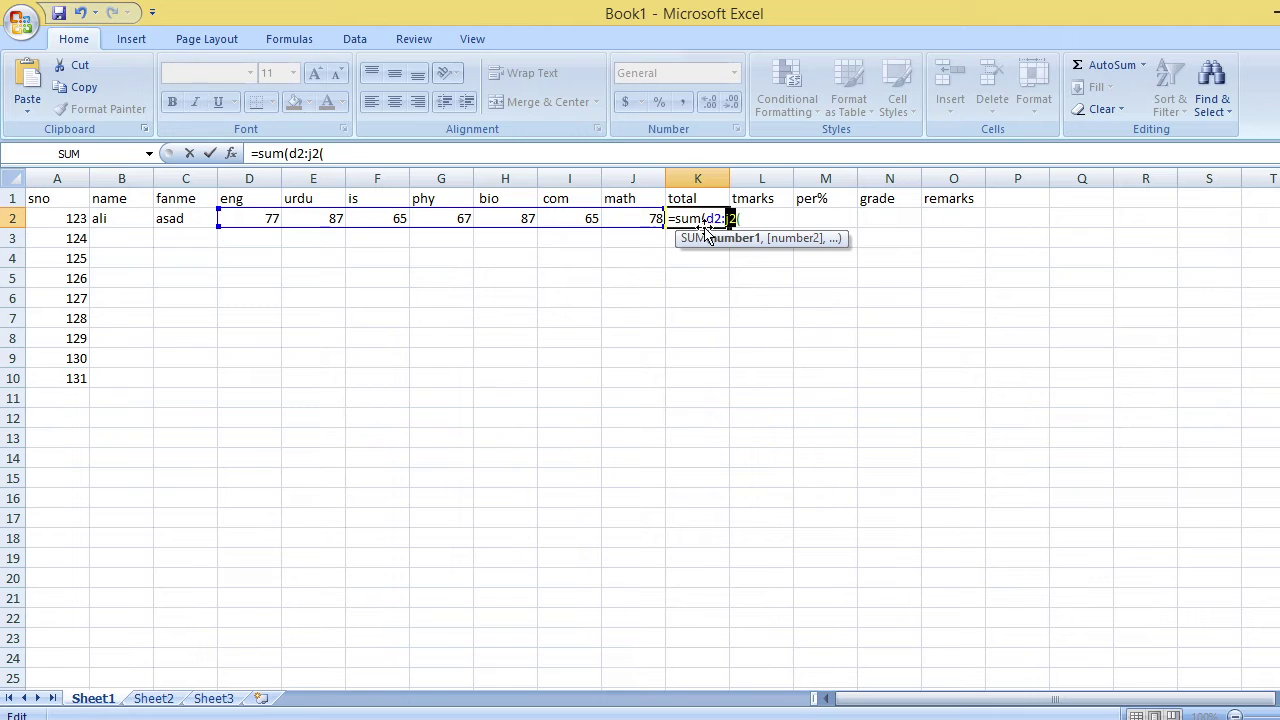
click(752, 220)
key(BackSpace)
key(Return)
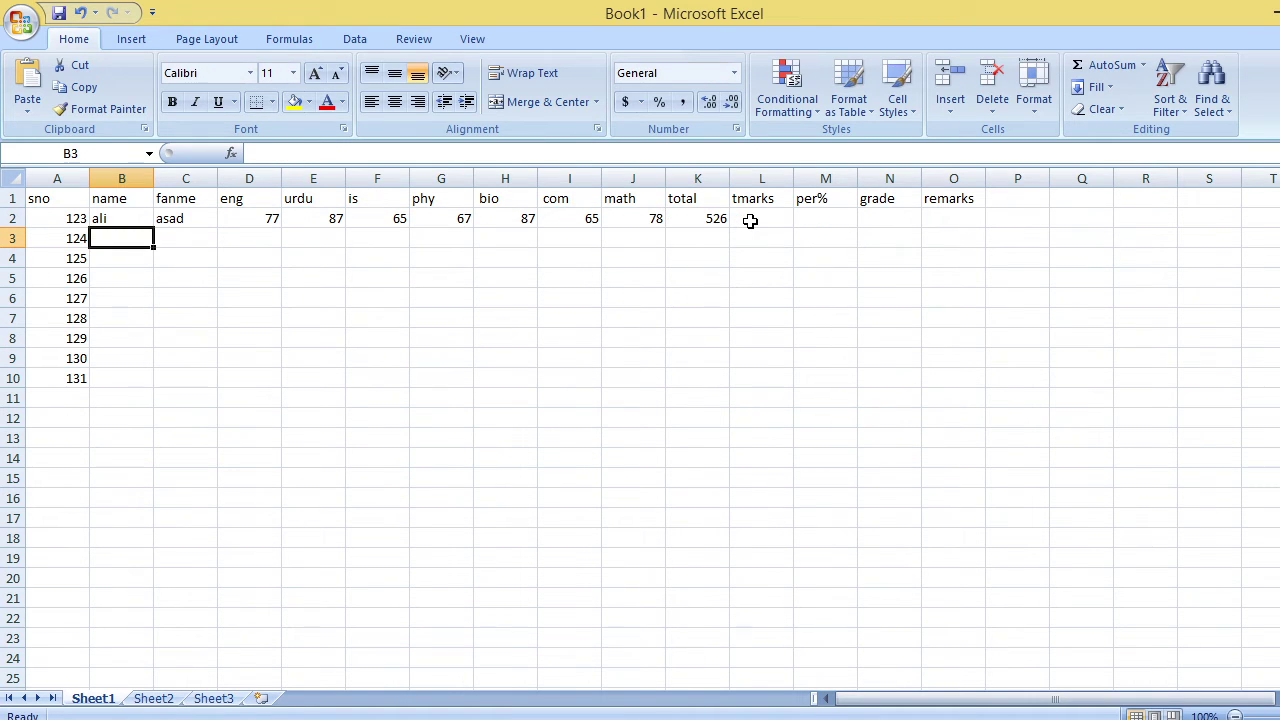
click(700, 220)
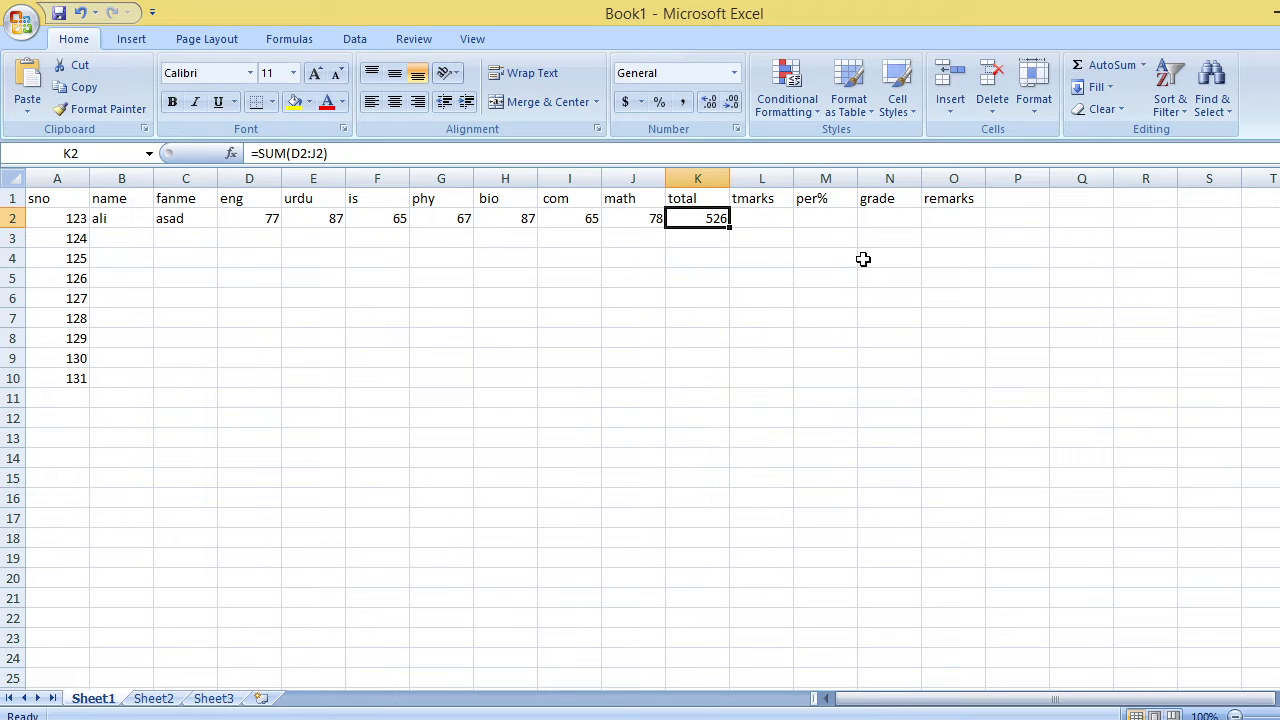
- Enter 700 as the total marks in L2
key(Right)
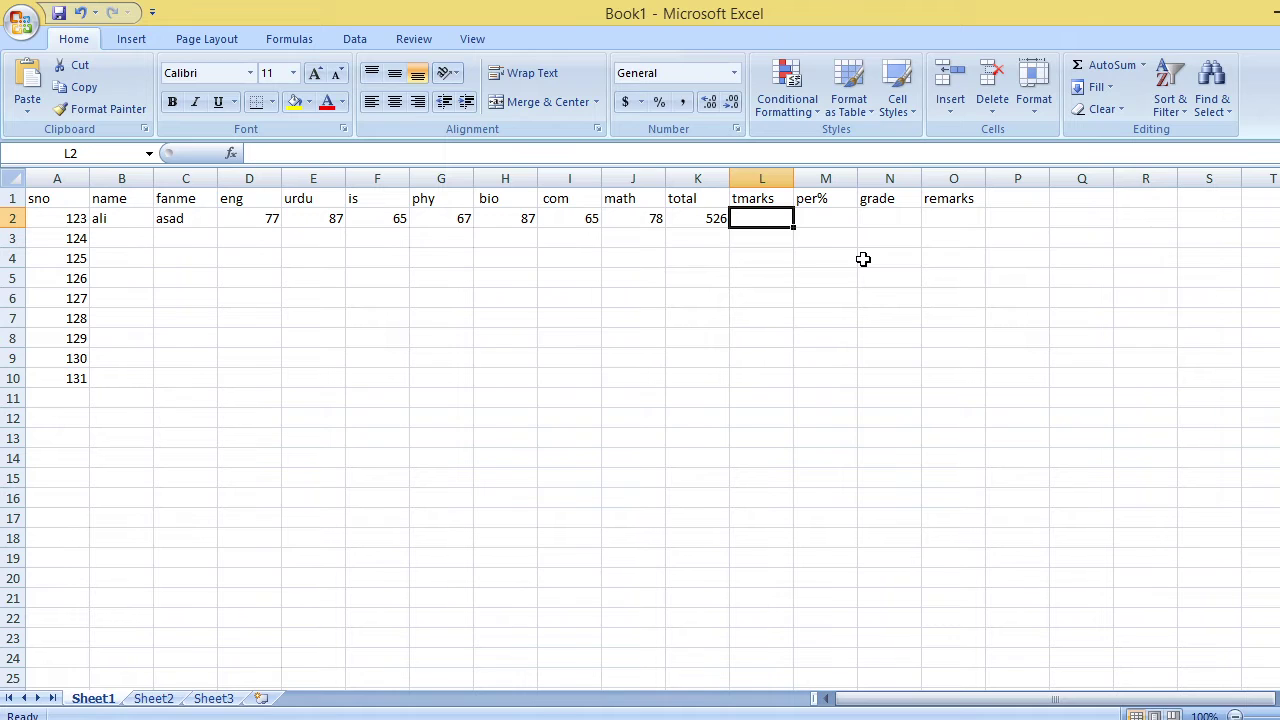
text(700)
key(Right)
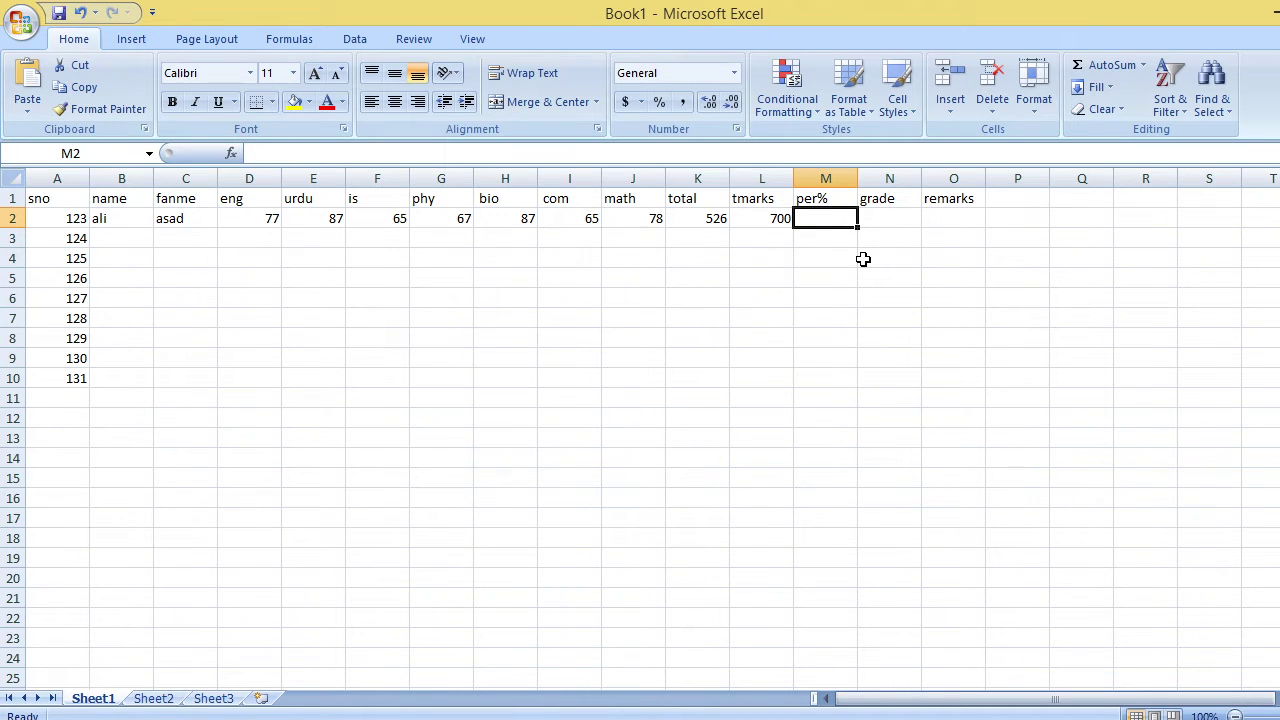
- Enter =526/700*100 in M2 so it shows 75.14286 percent
text(=)
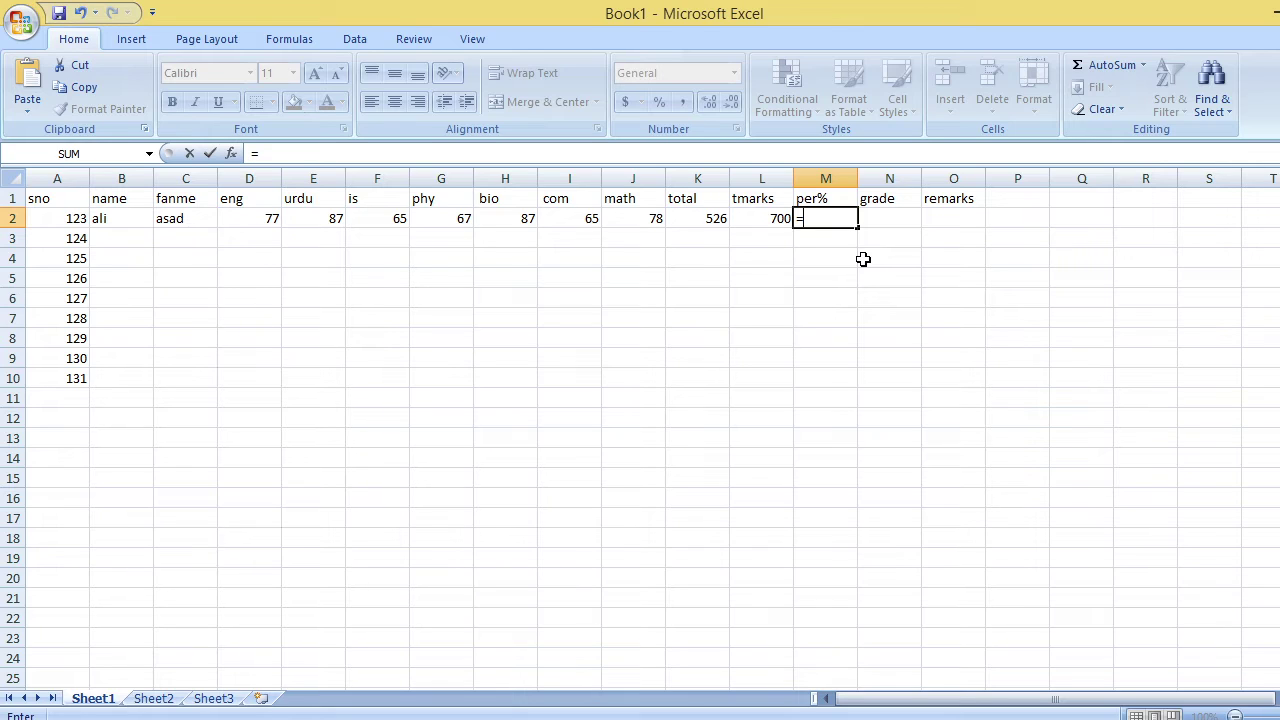
text(526)
text(/)
text(7)
text(00)
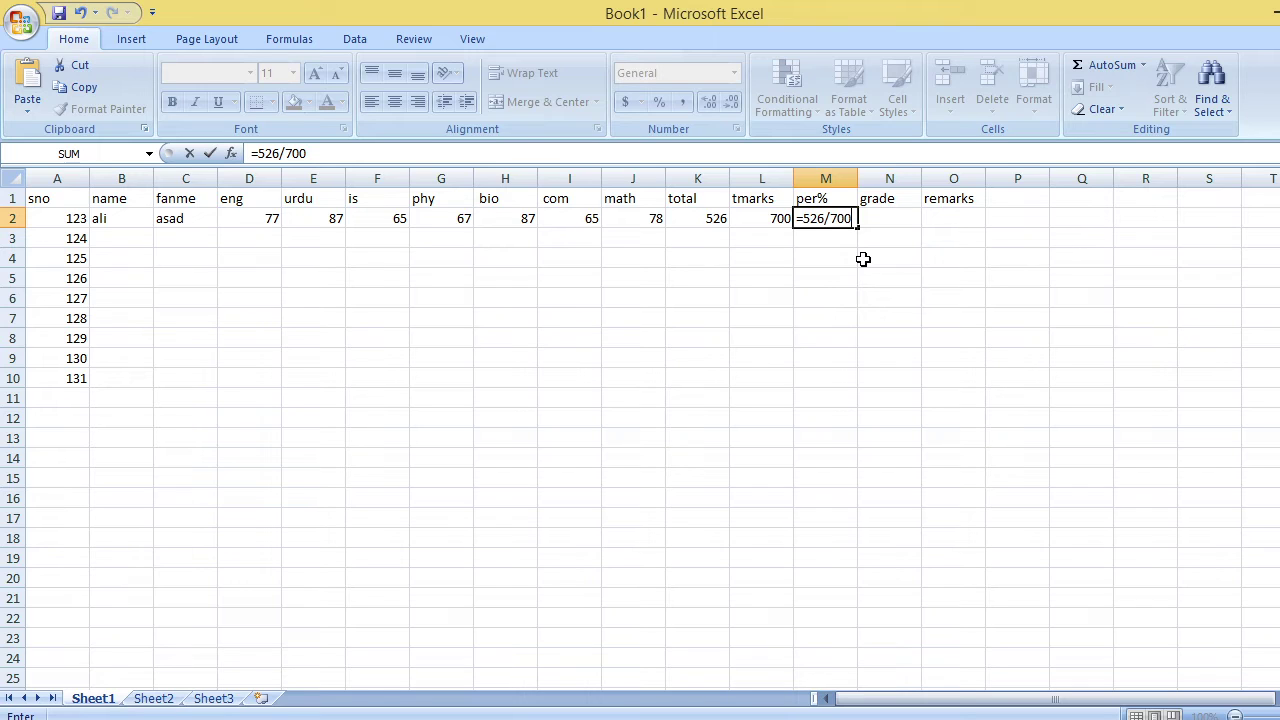
text(*)
text(100)
key(Return)
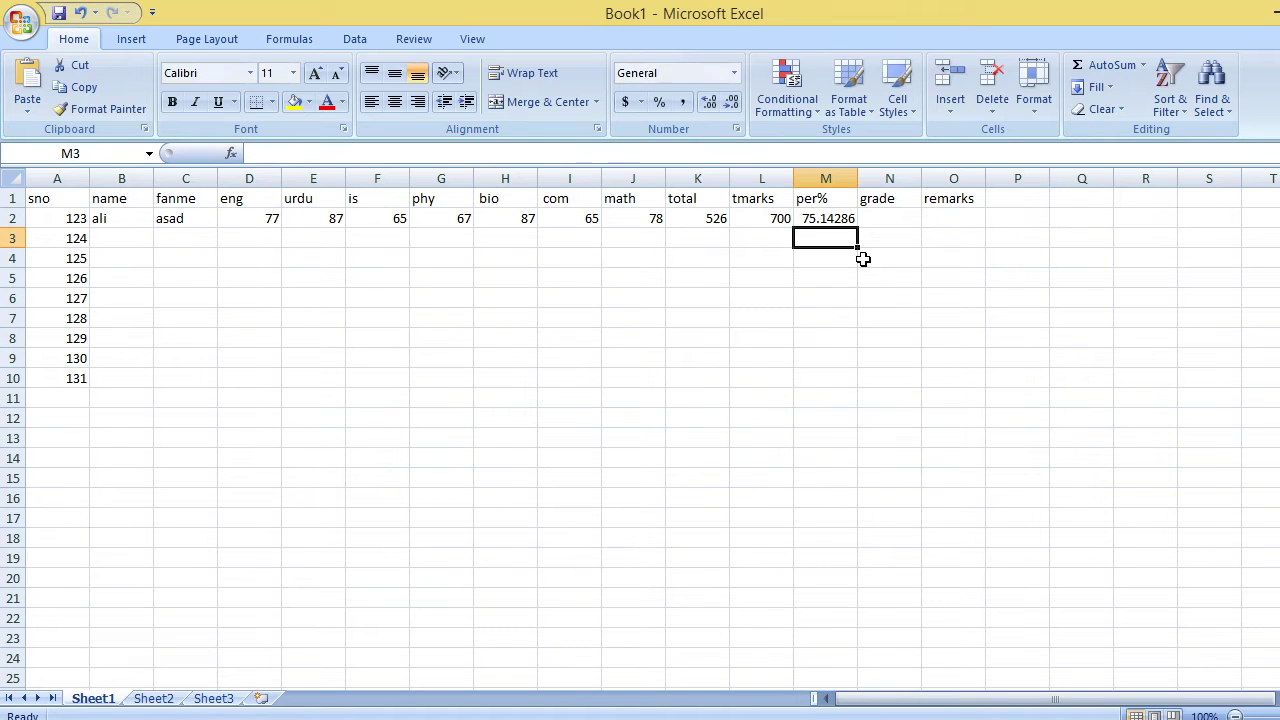
key(Up)
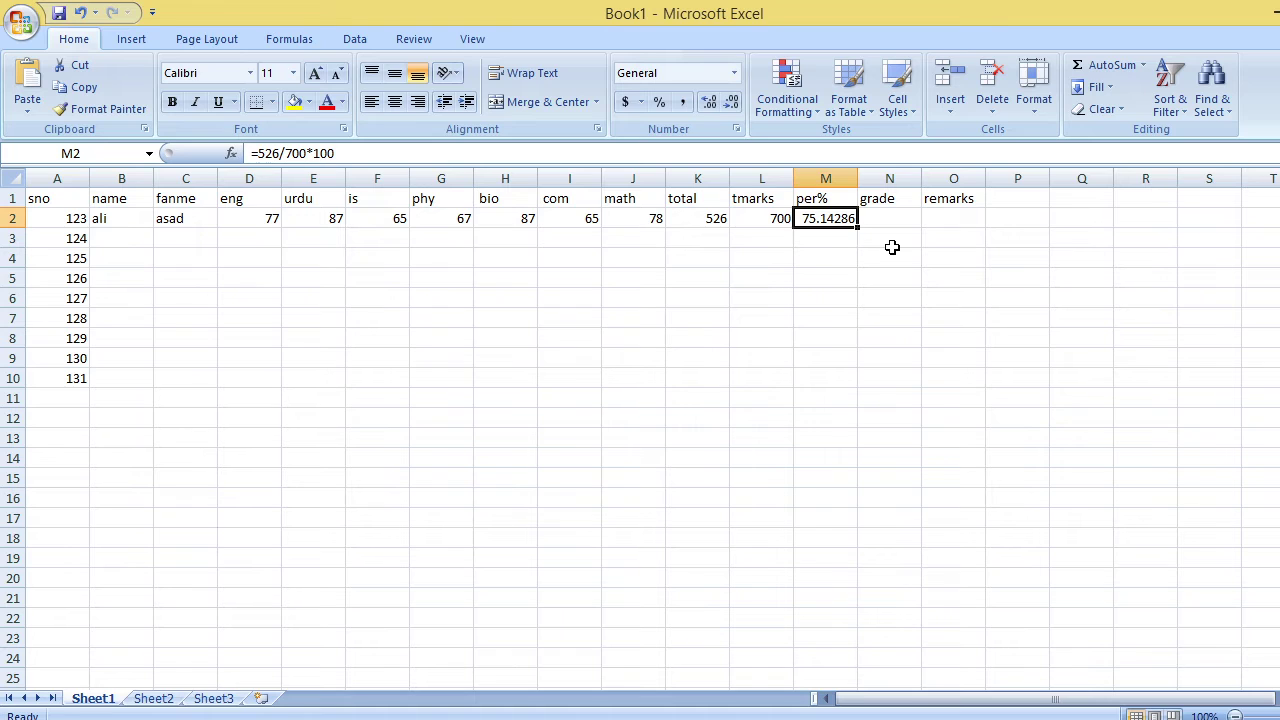
key(Right)
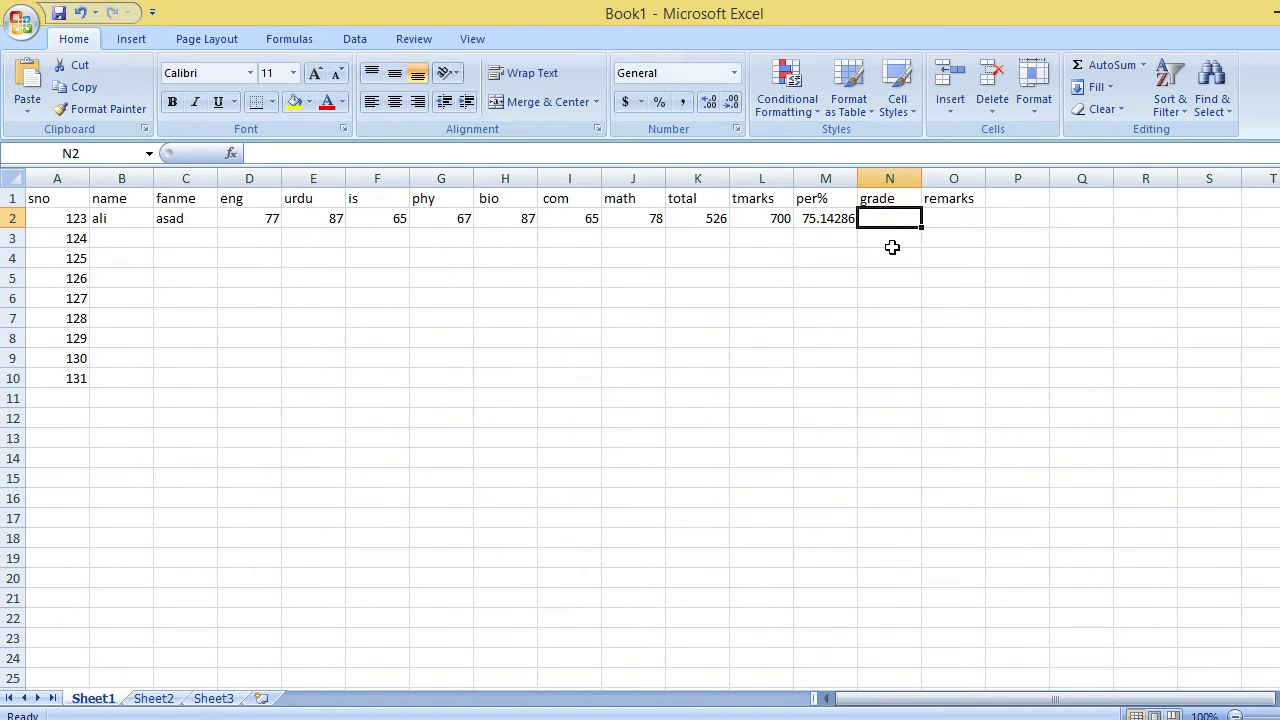
- Type the start of N2's grade formula: =if(m2>=80,"a1",if(m2>=70,"a",if(m2>=60,"b",if(m2>=50,"
text(=)
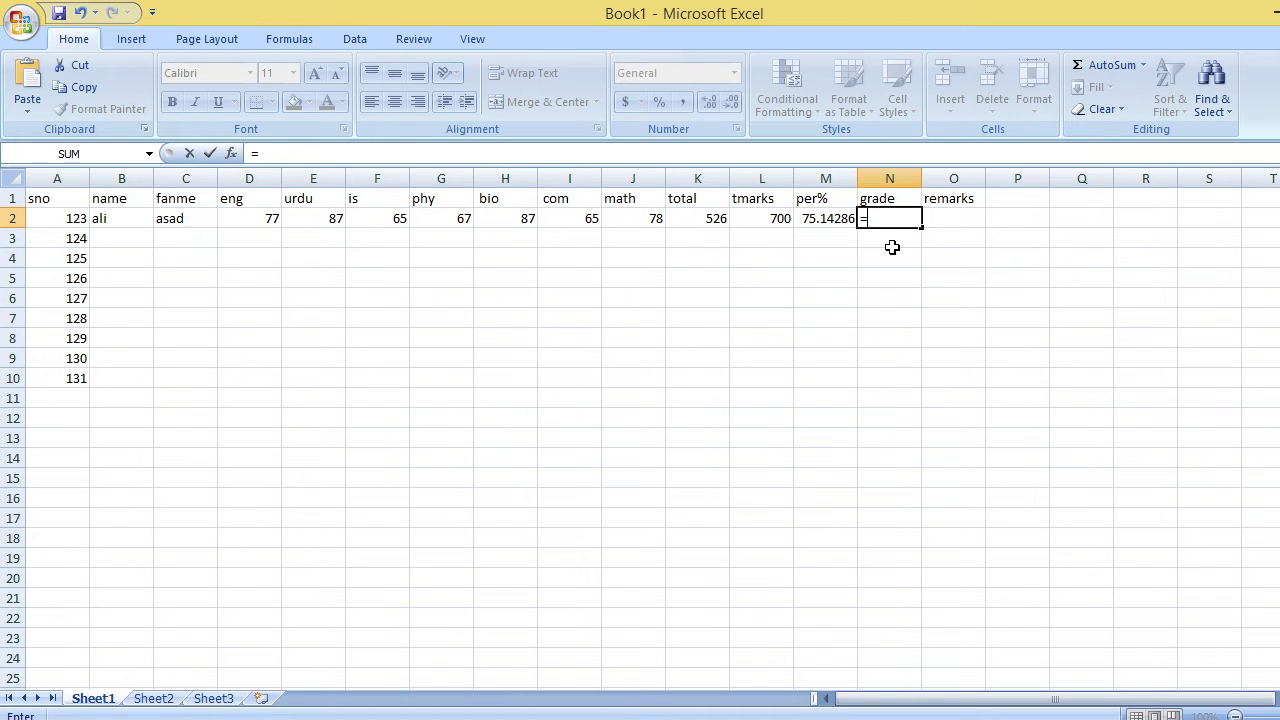
text(if)
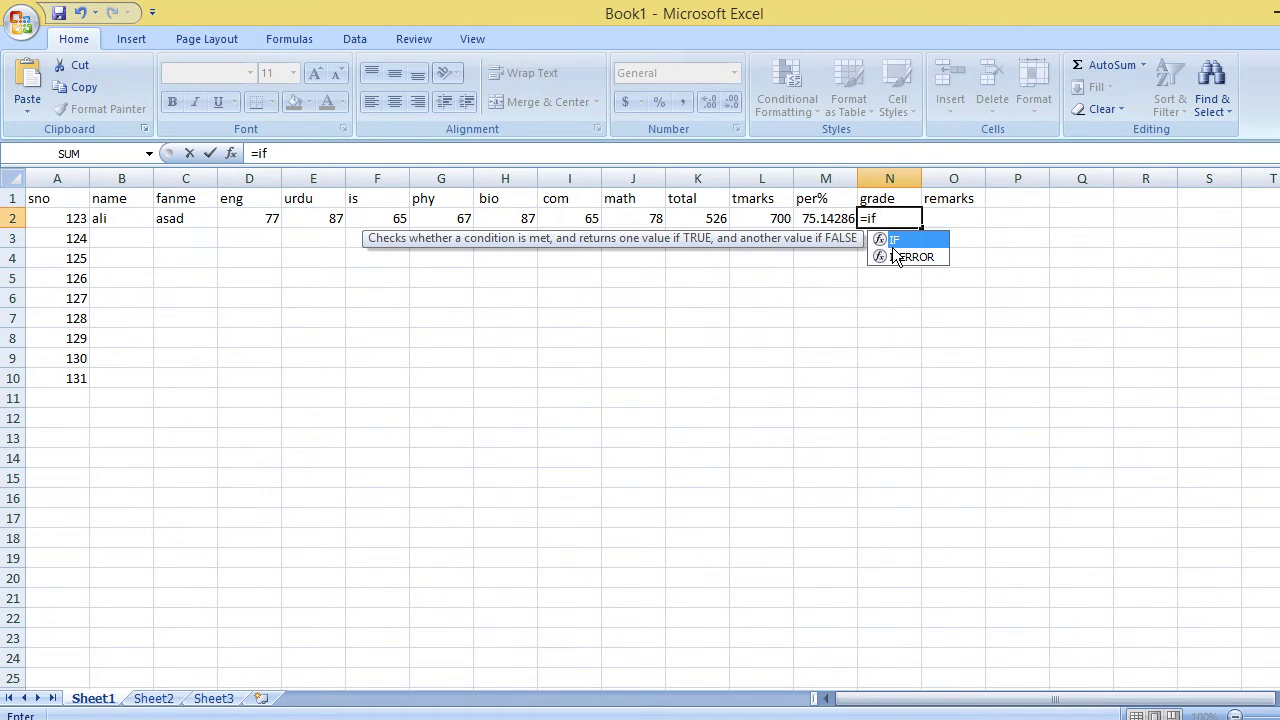
text(()
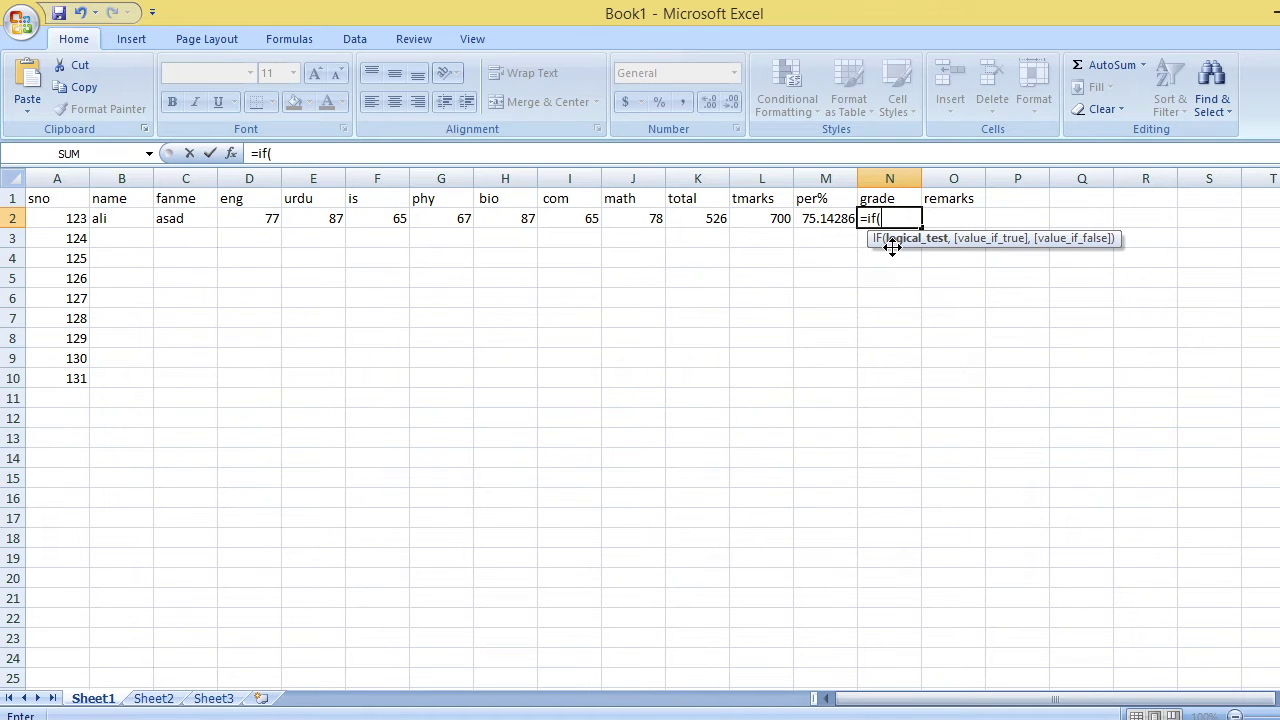
text(m2)
text(>=)
text(80,)
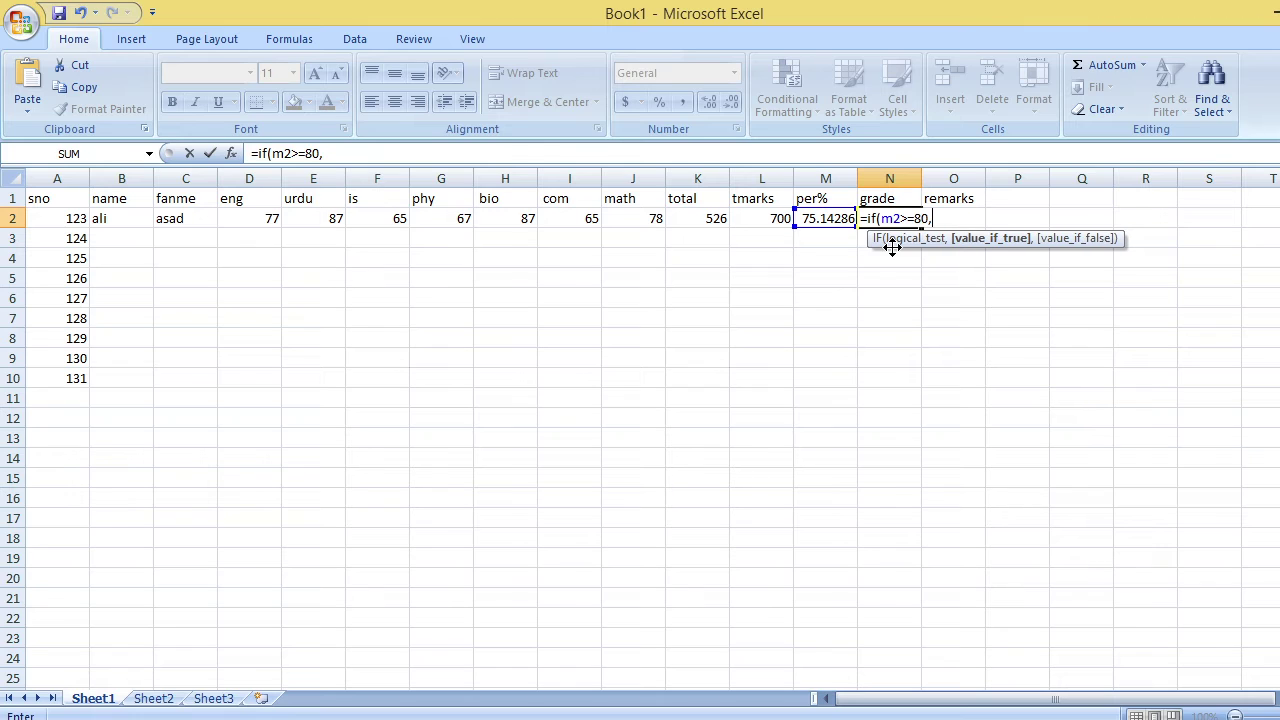
text(")
text(a)
text(1")
text(,if)
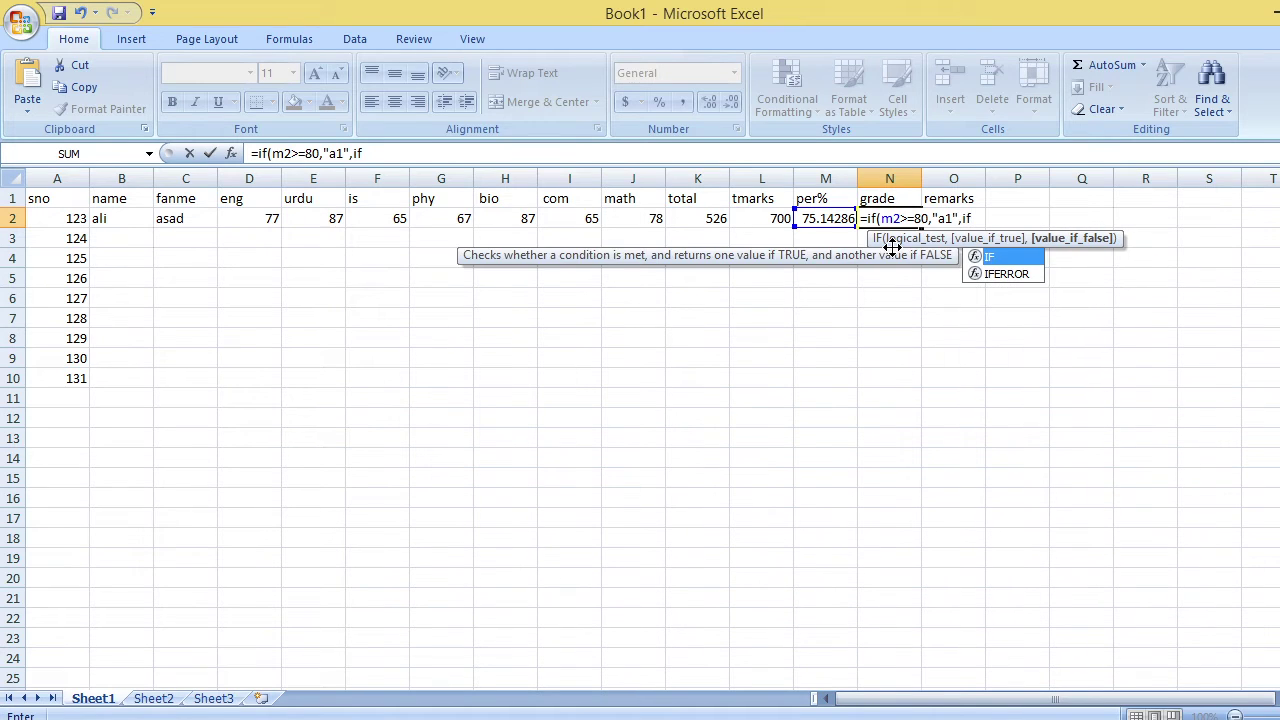
text((m)
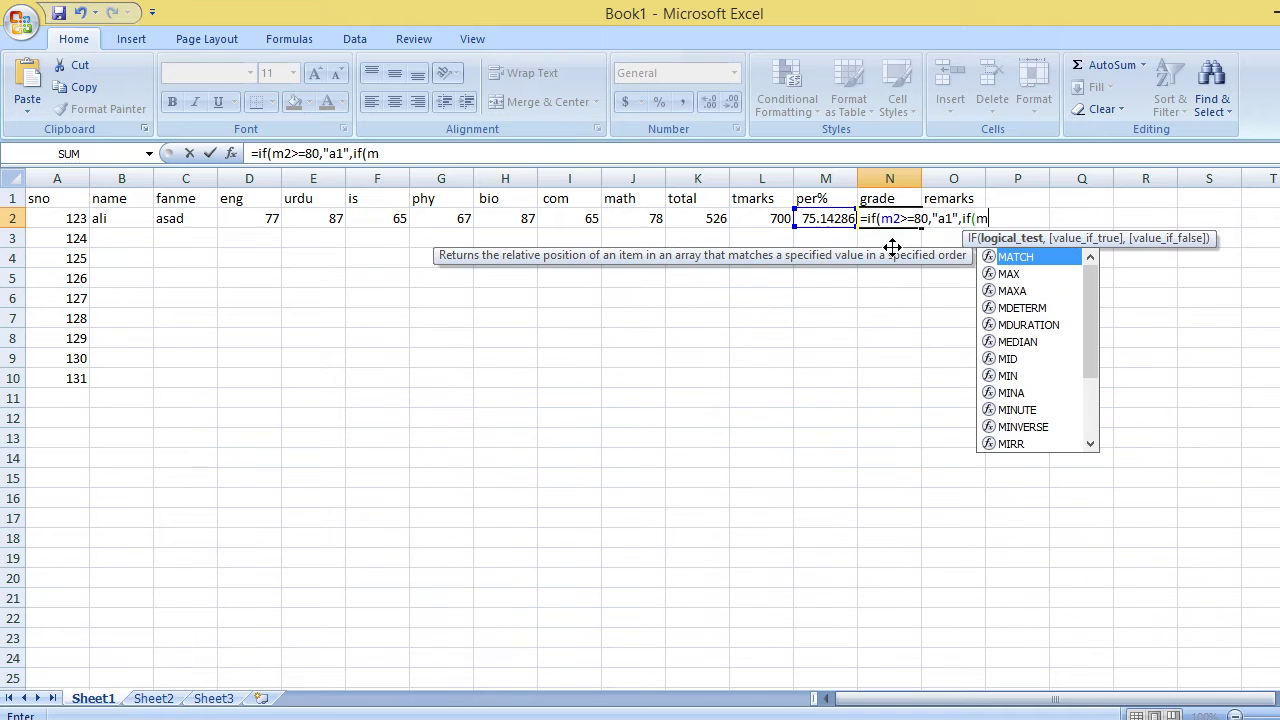
text(2>)
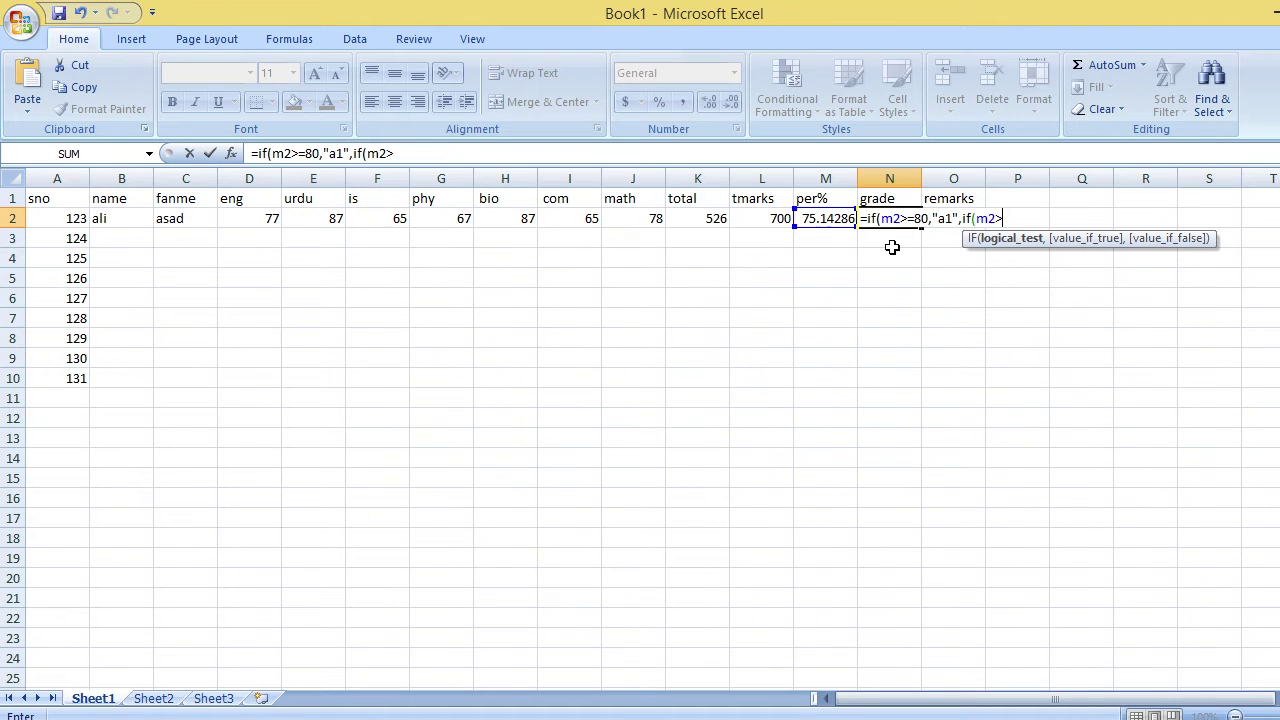
text(=)
text(70)
text(,")
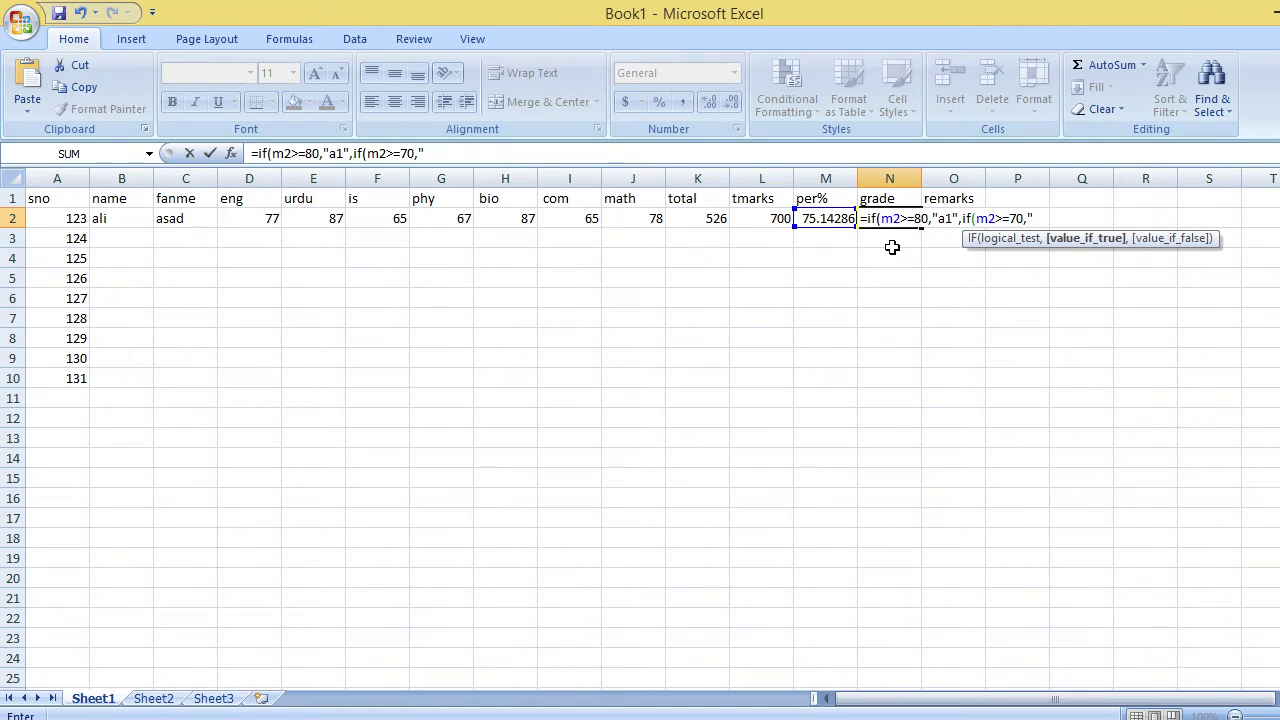
text(a)
text(",if)
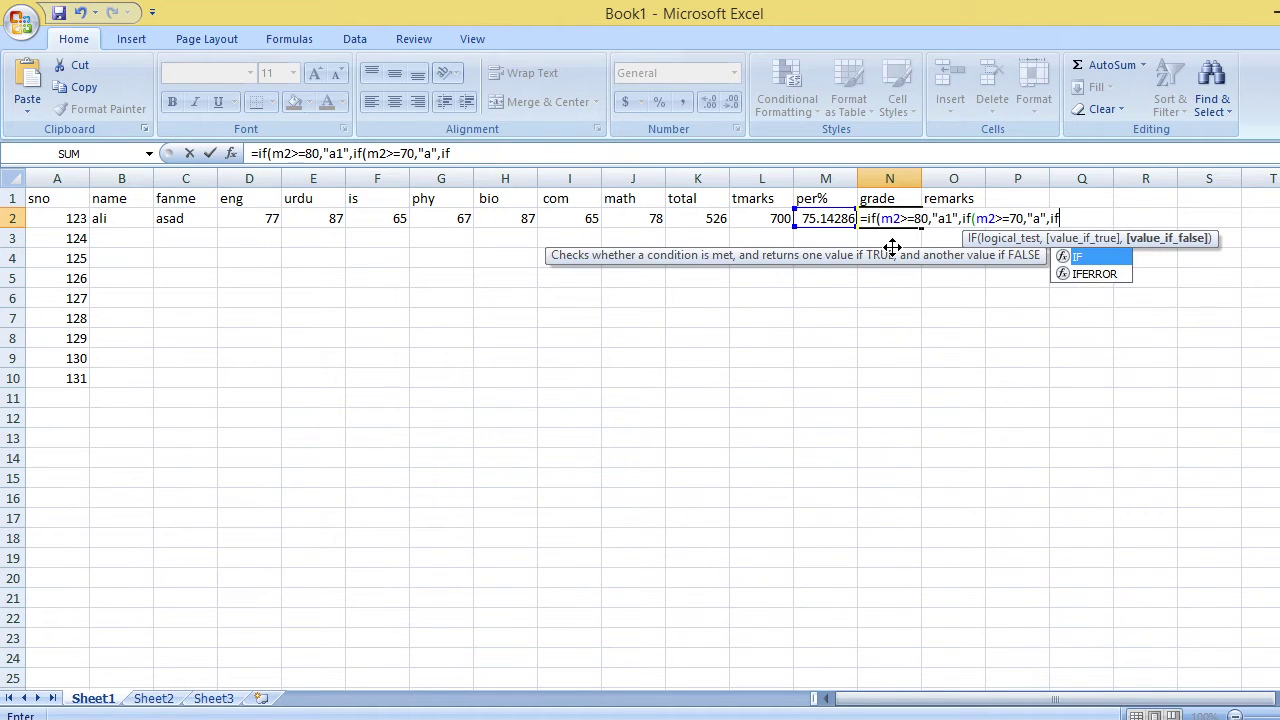
text(()
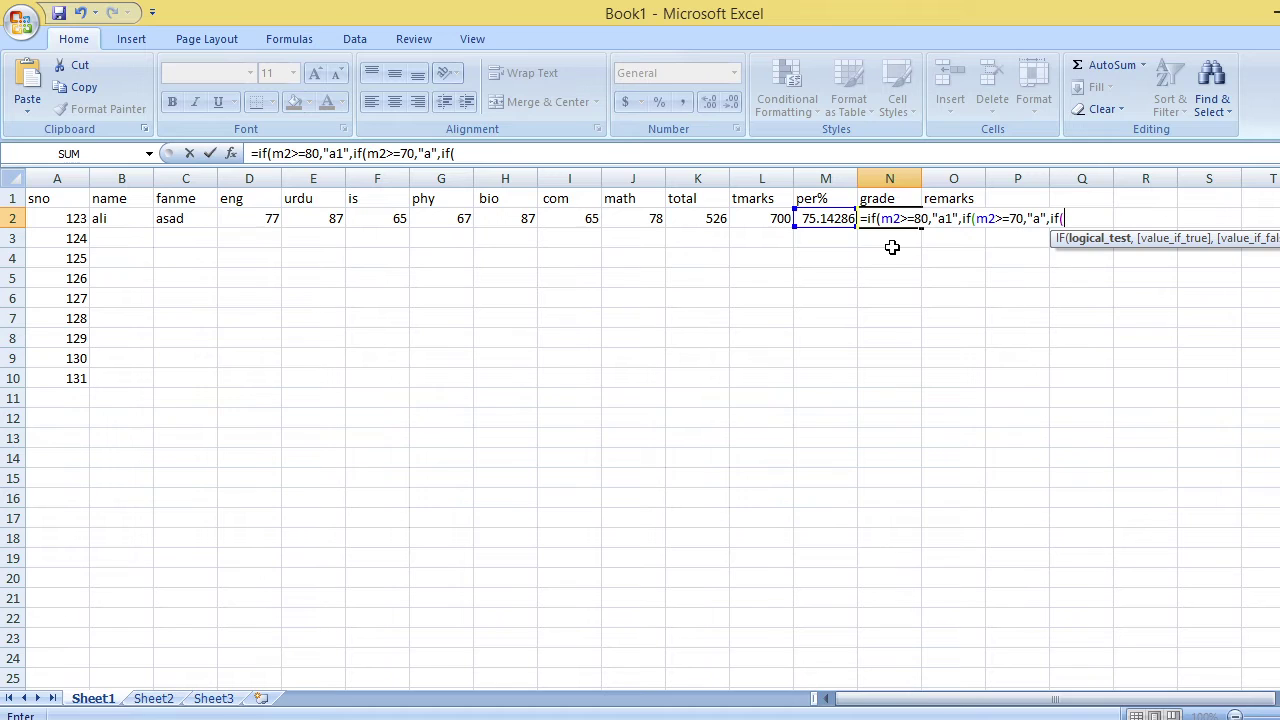
text(m2)
text(>=)
text(6)
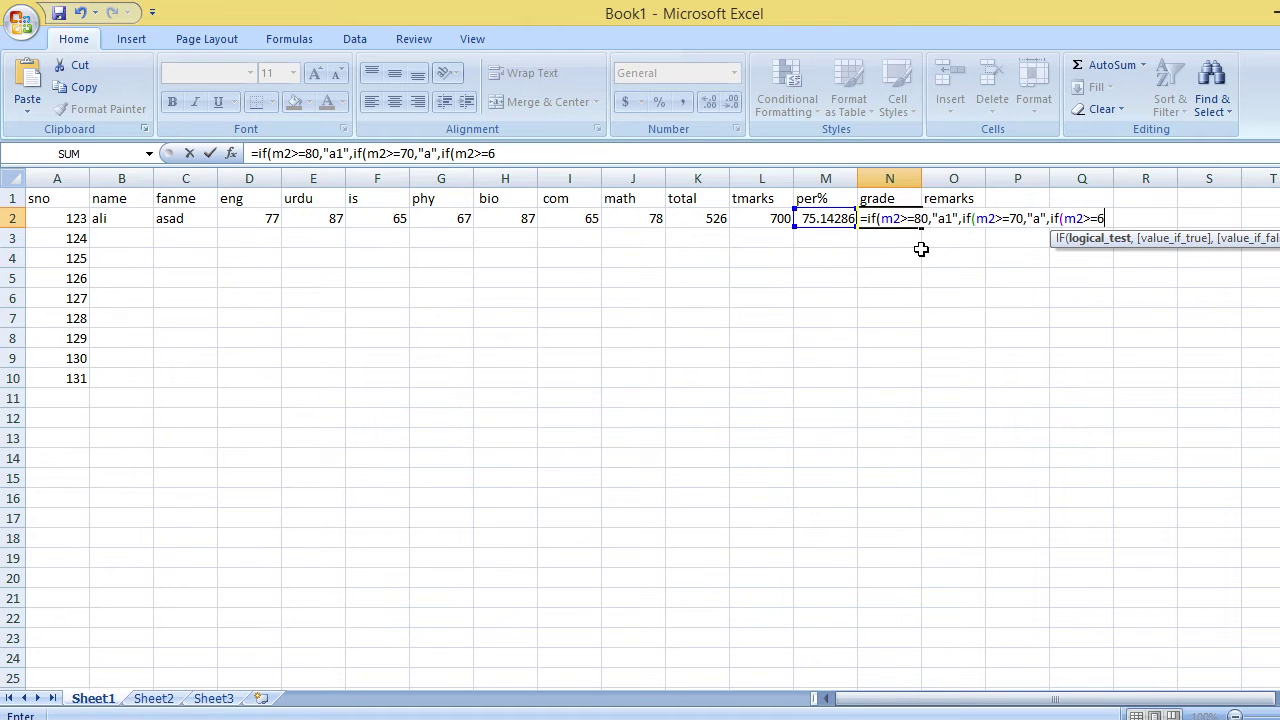
text(0,")
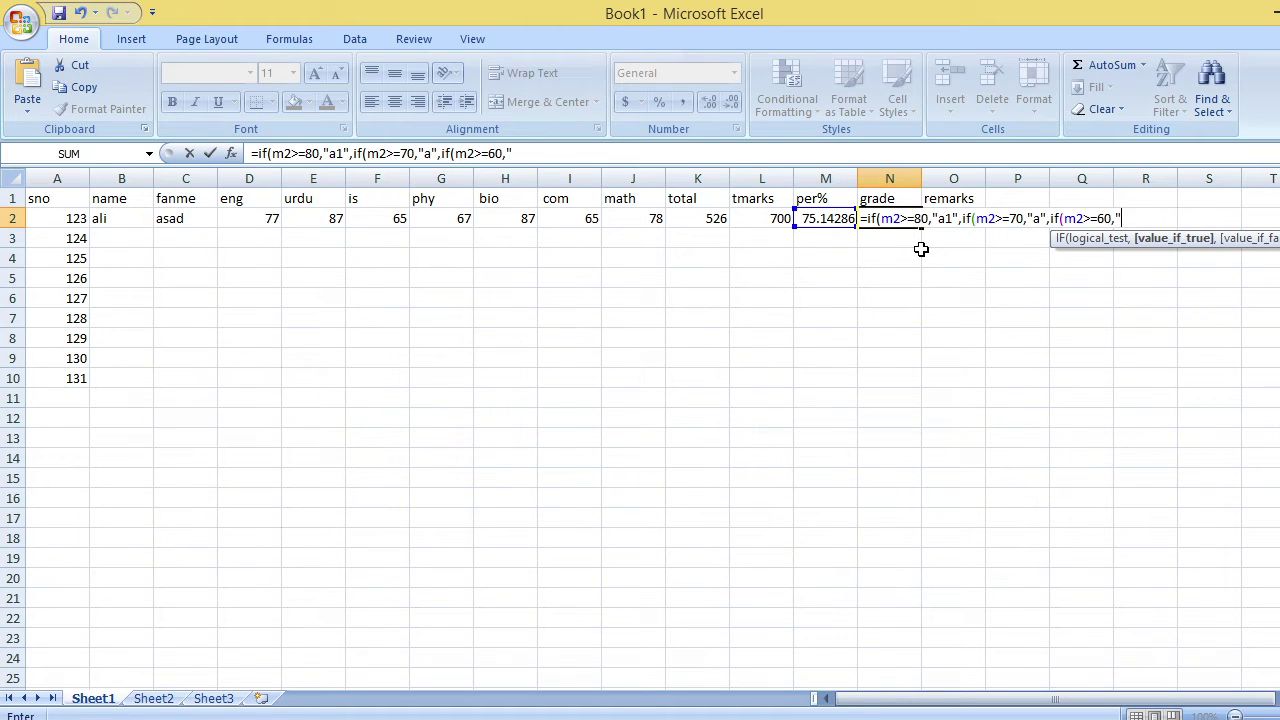
text(b)
text(",if()
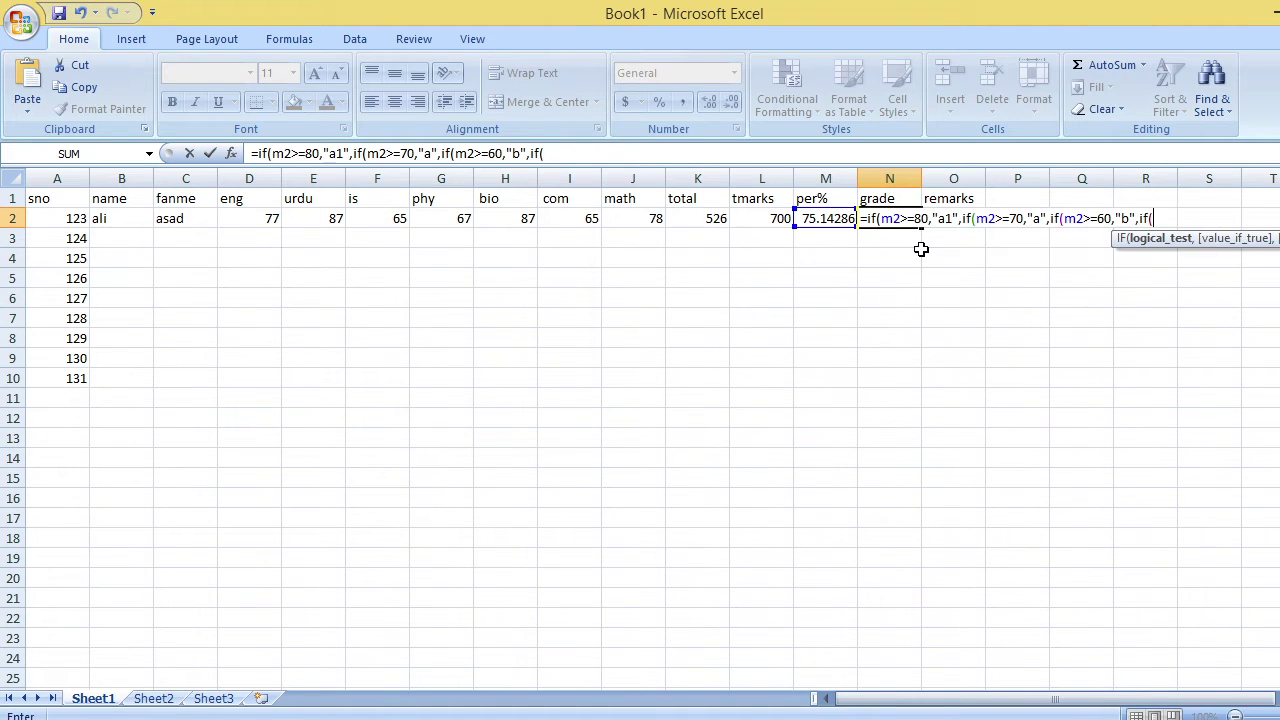
text(m)
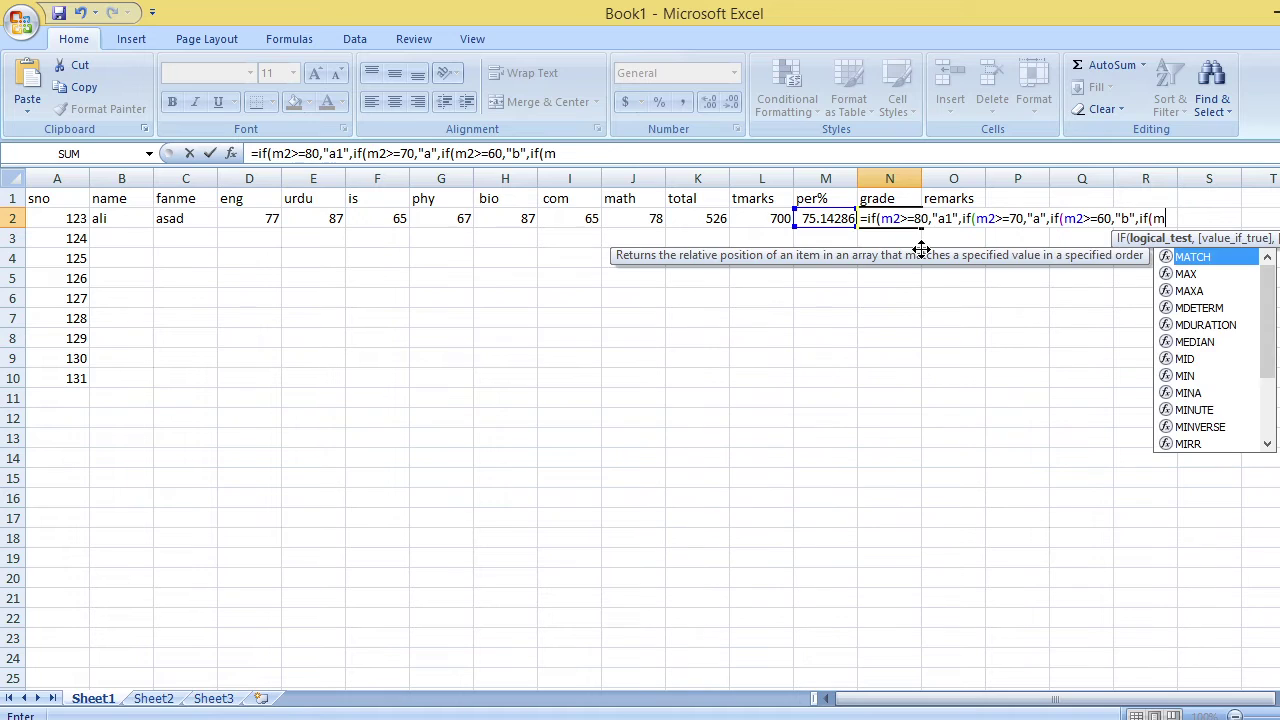
text(2>)
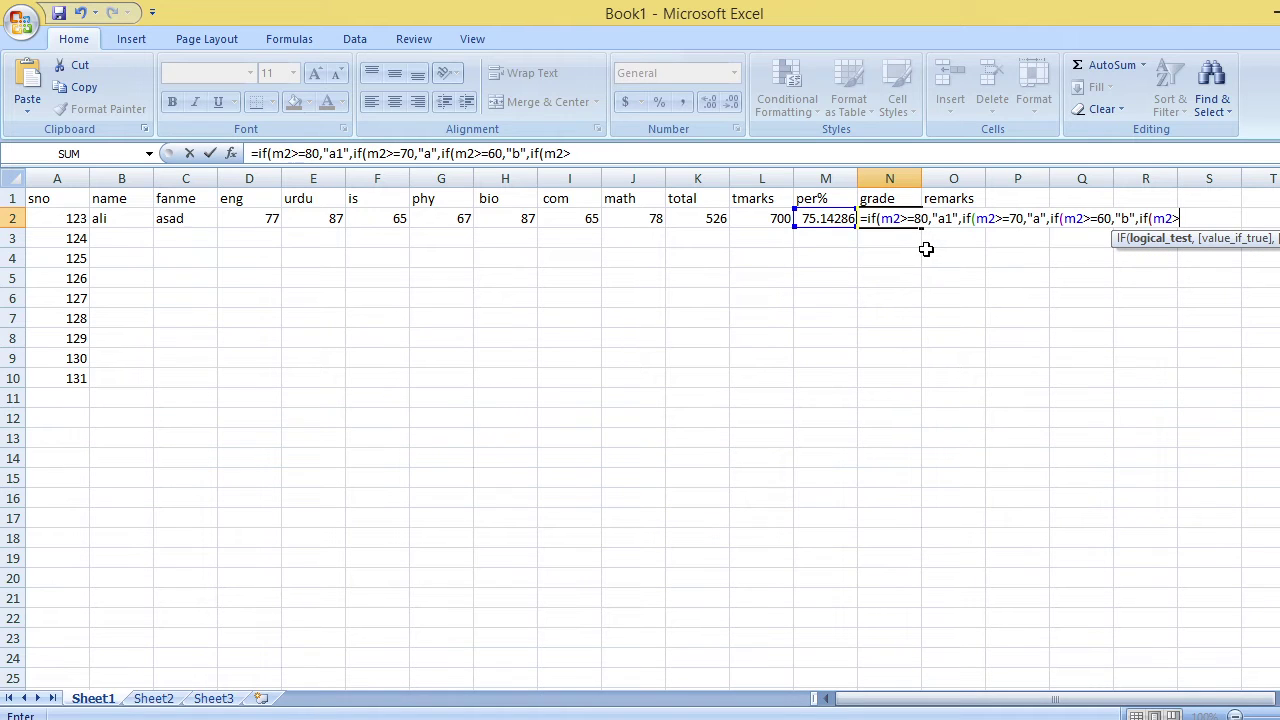
text(=)
text(50,)
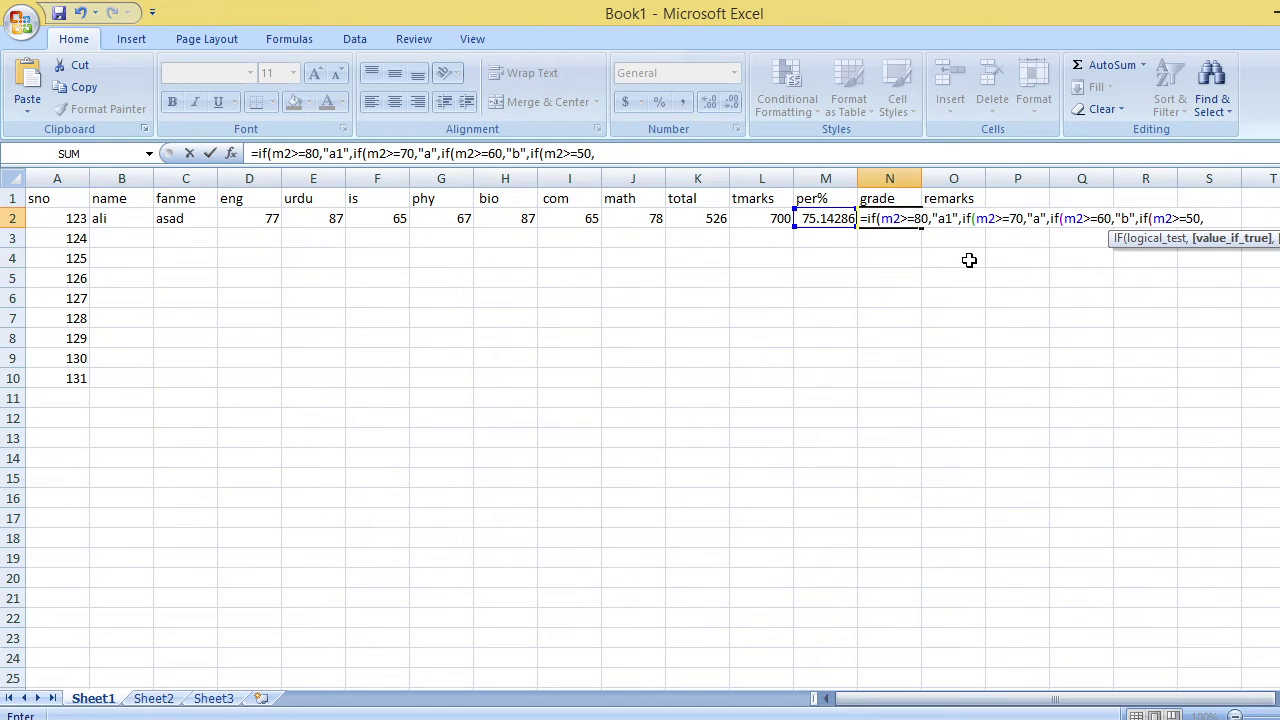
text(")
- Finish N2's nested IF with grades c, d (40), e (33) and "fail" below 33, showing a
text(c)
text(",if)
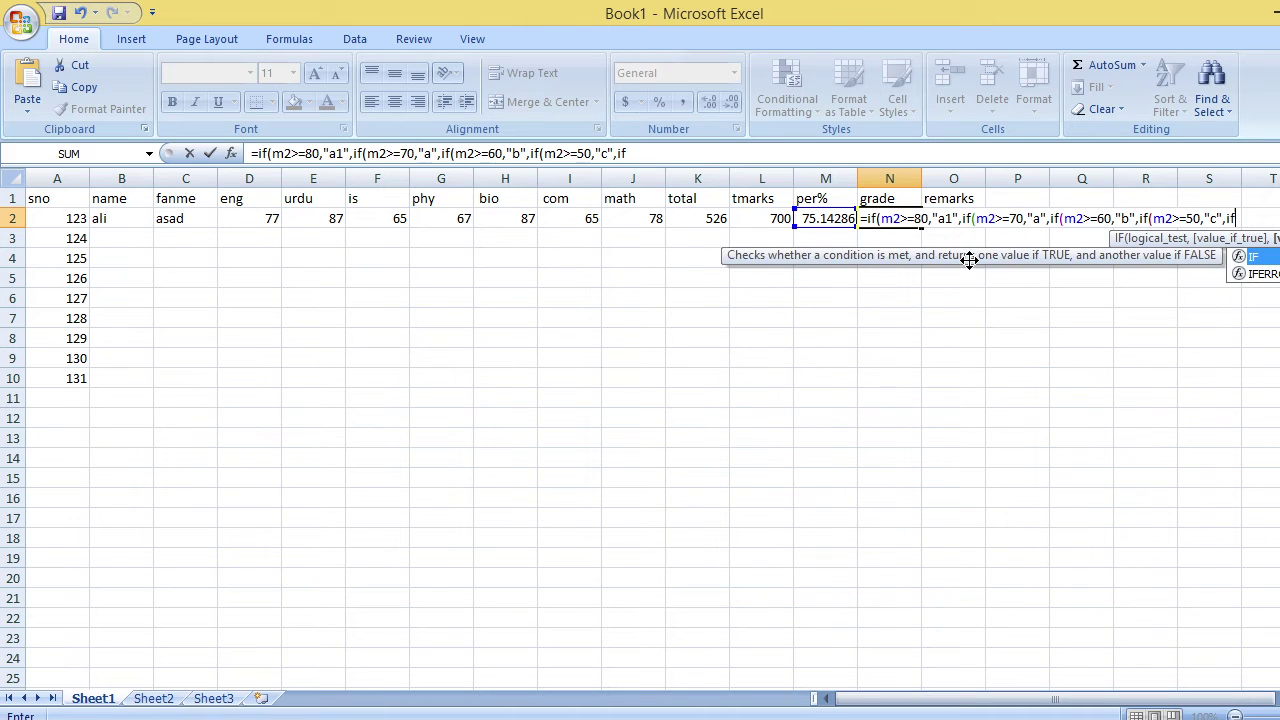
text((m2)
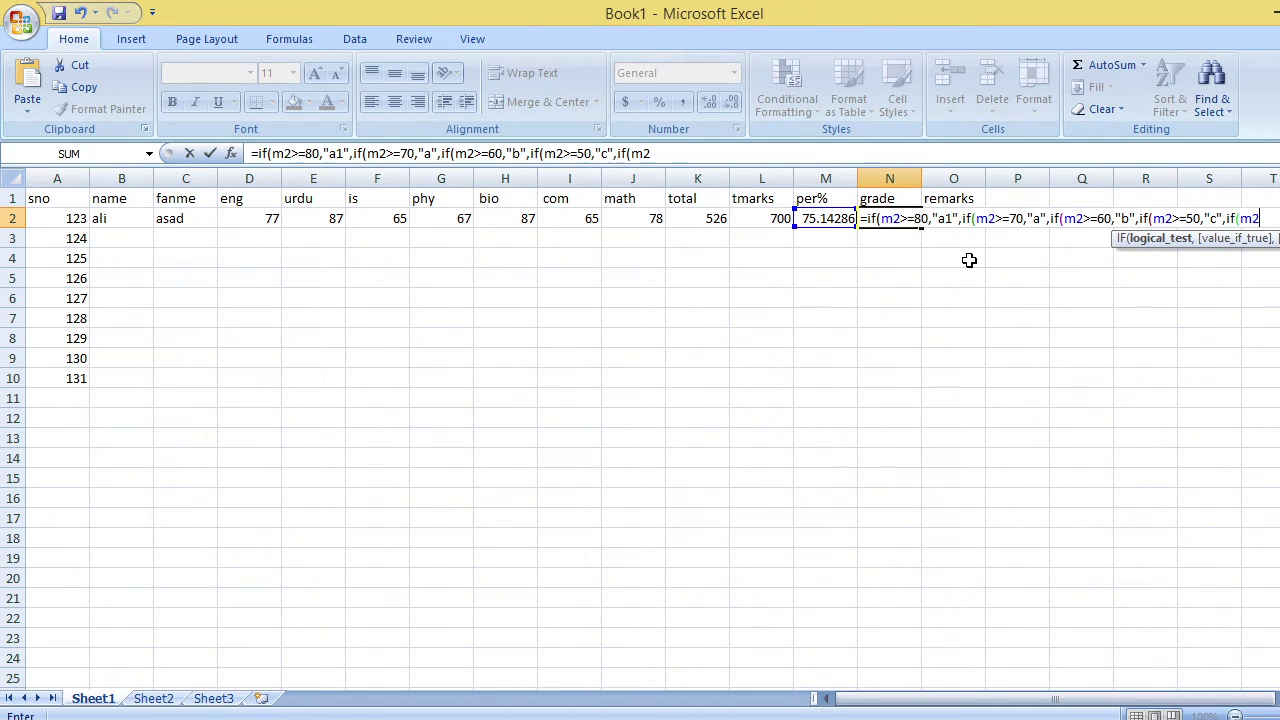
text(>)
text(=)
text(40)
text(,")
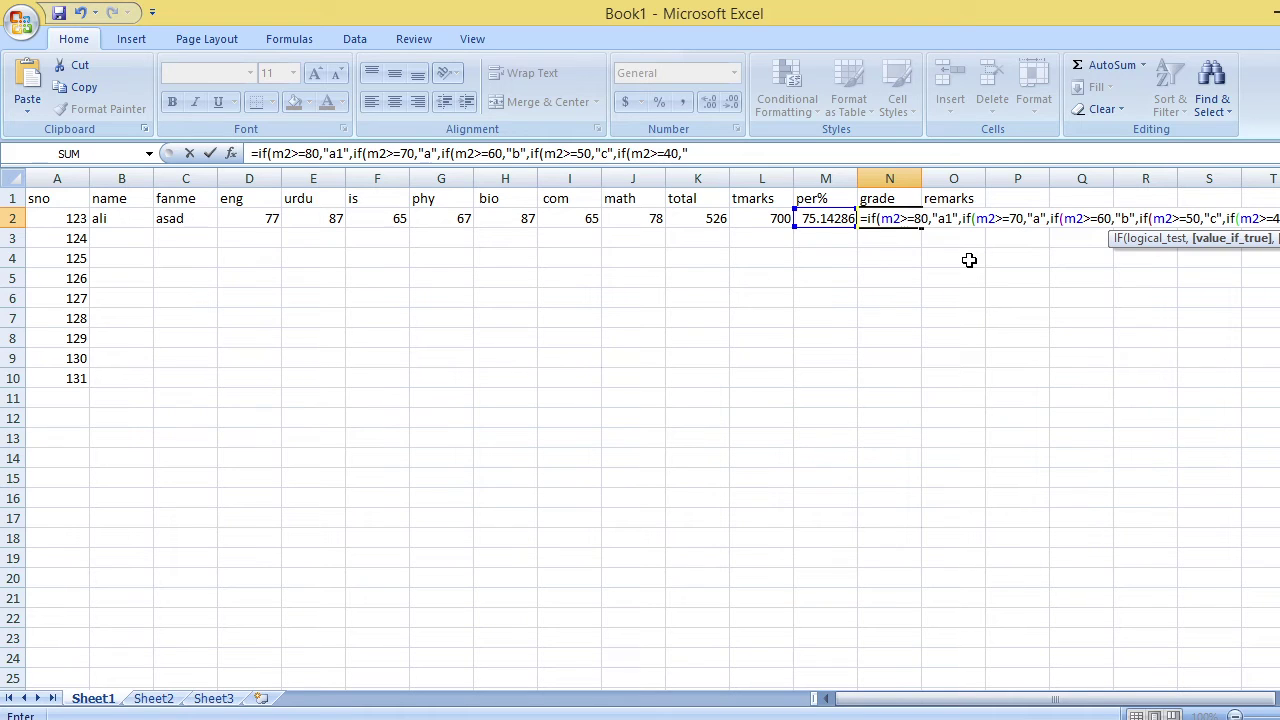
text(d")
text(,)
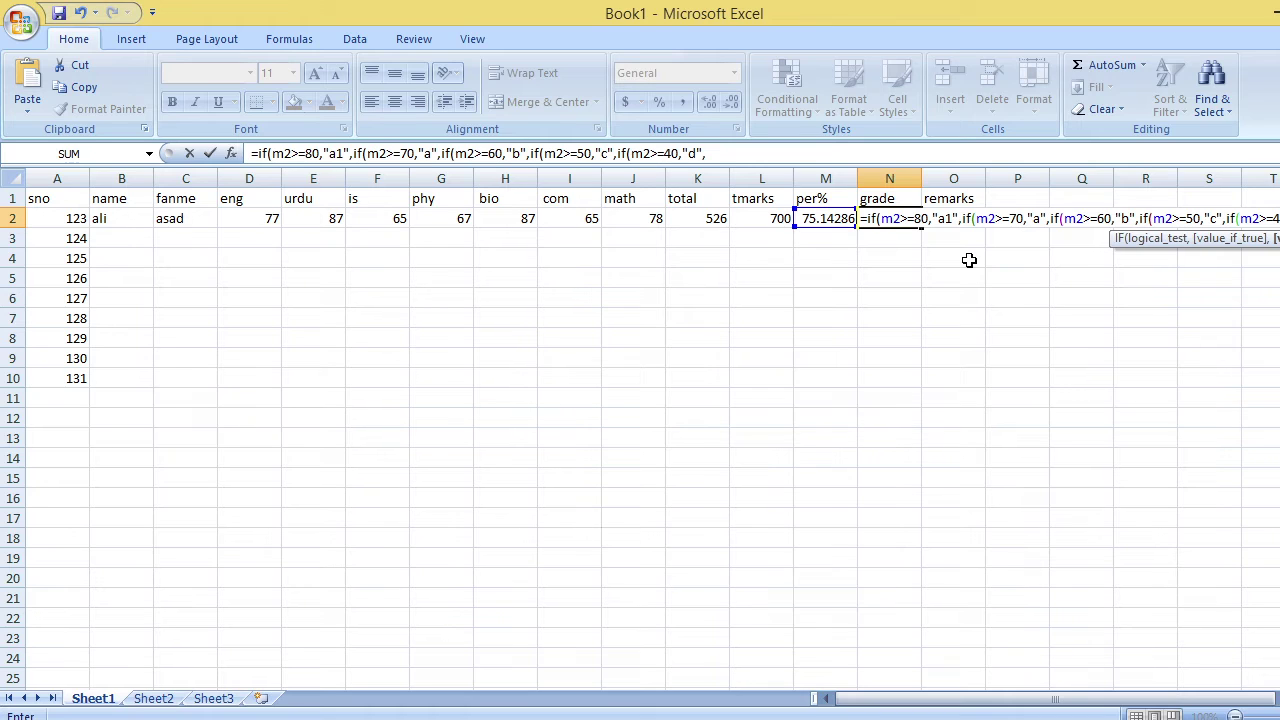
text(if)
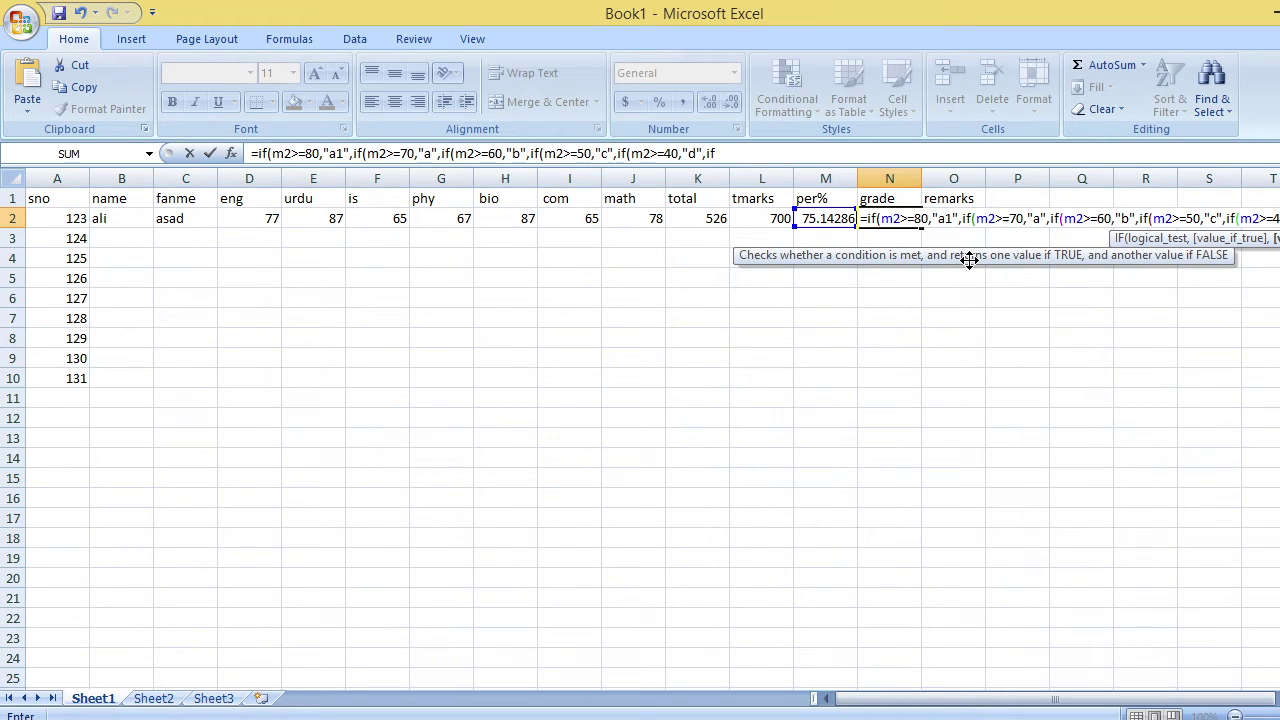
text(()
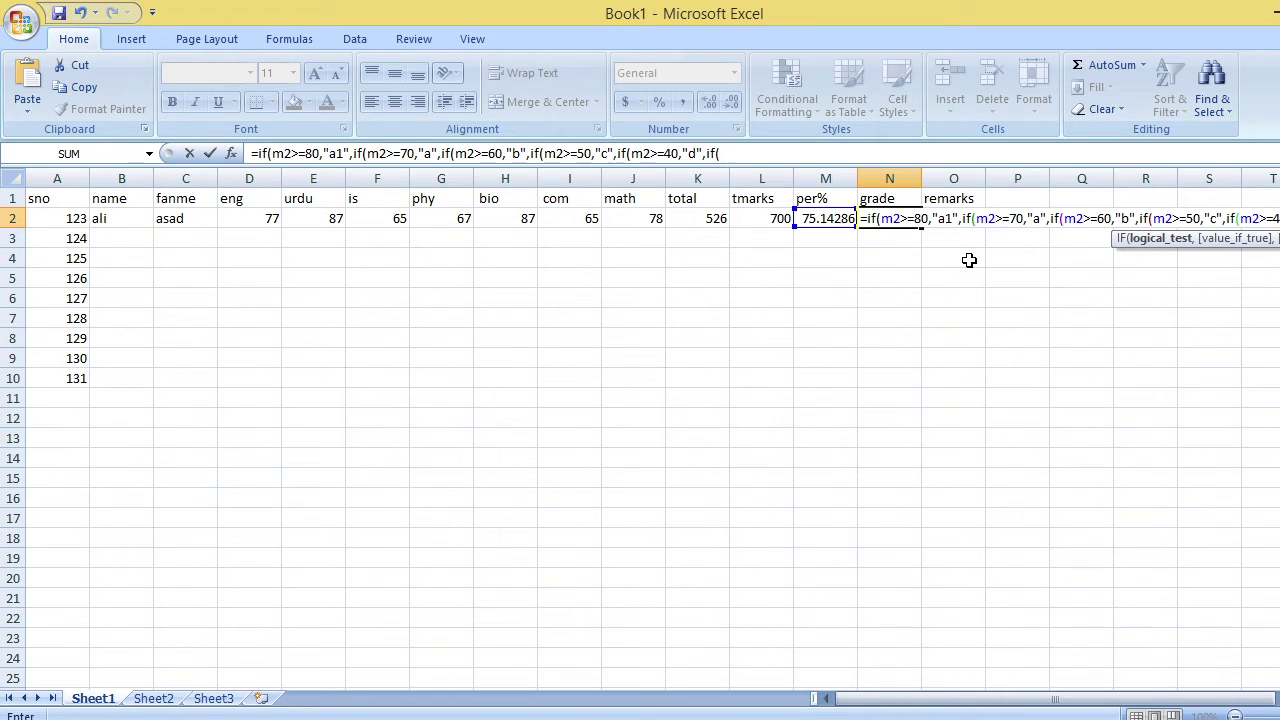
text(m2)
text(>)
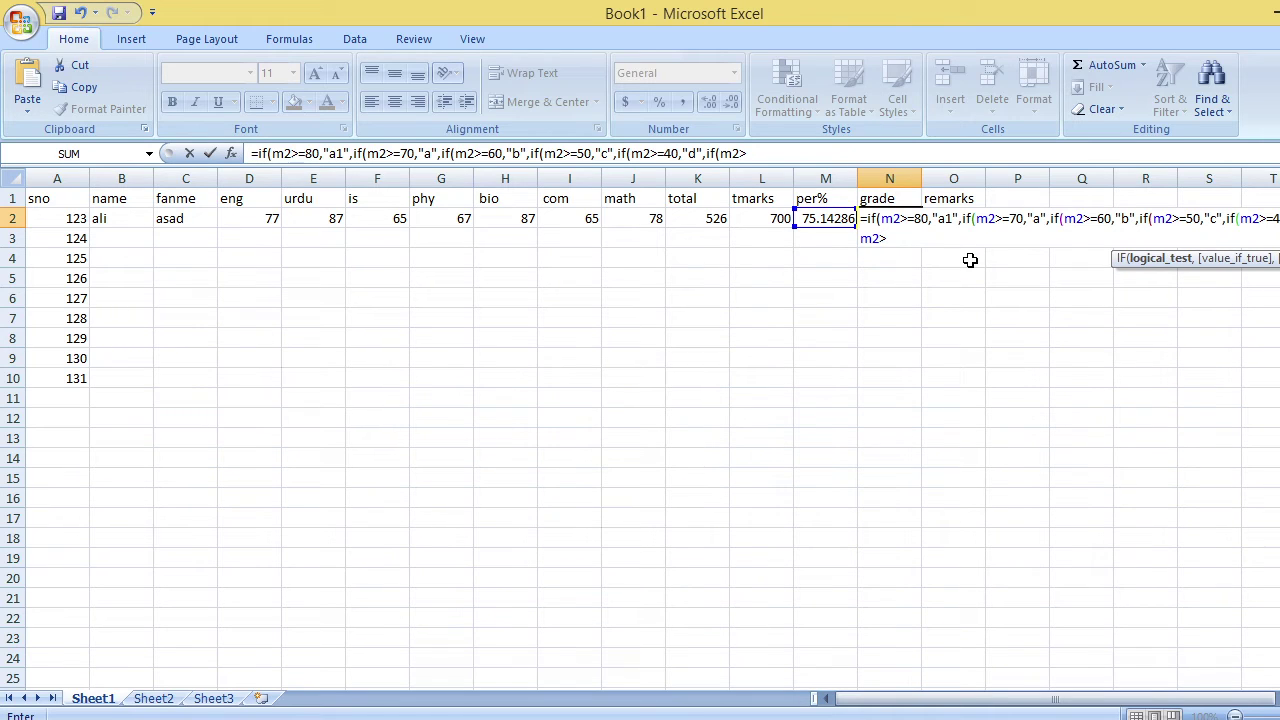
text(=)
text(33)
text(,")
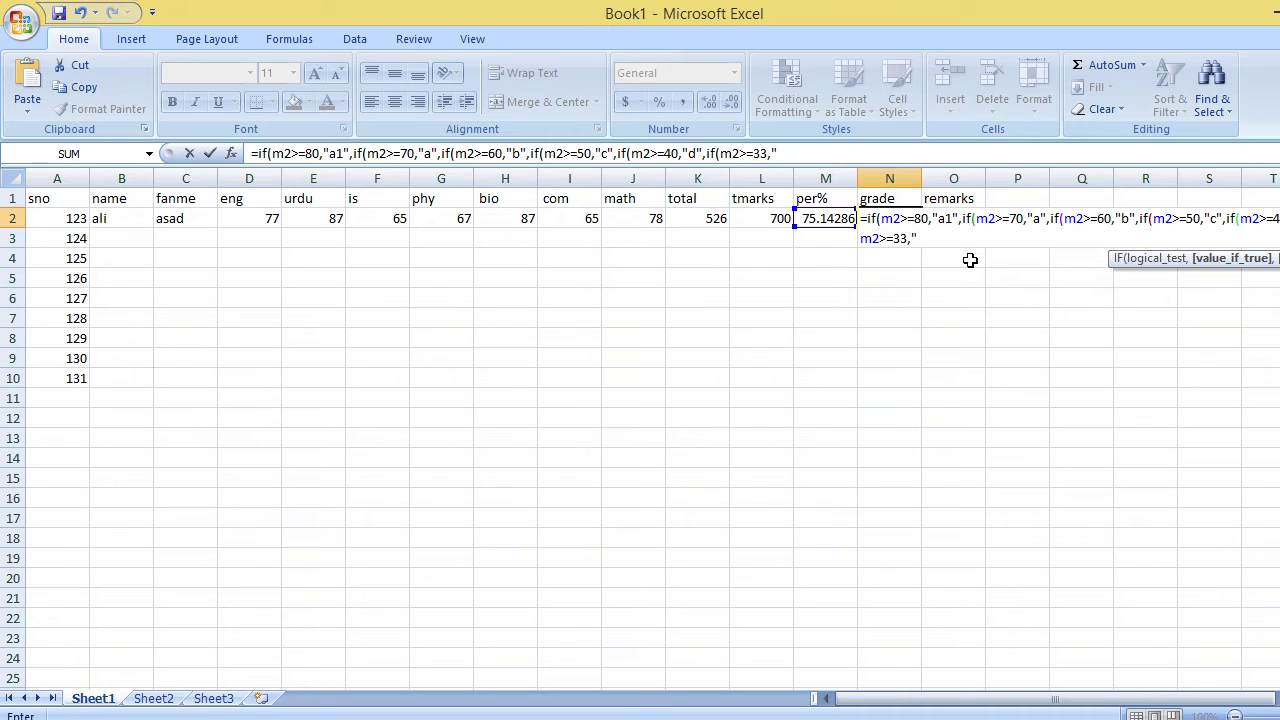
text(e",)
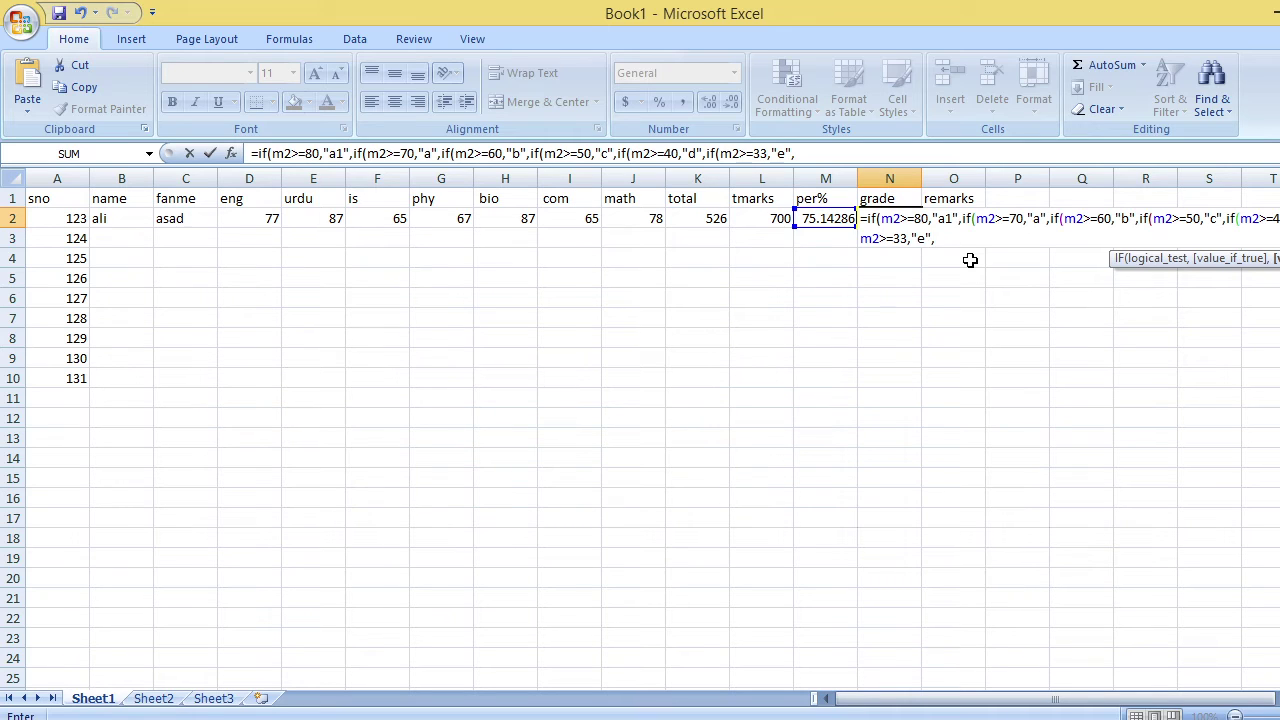
text(if()
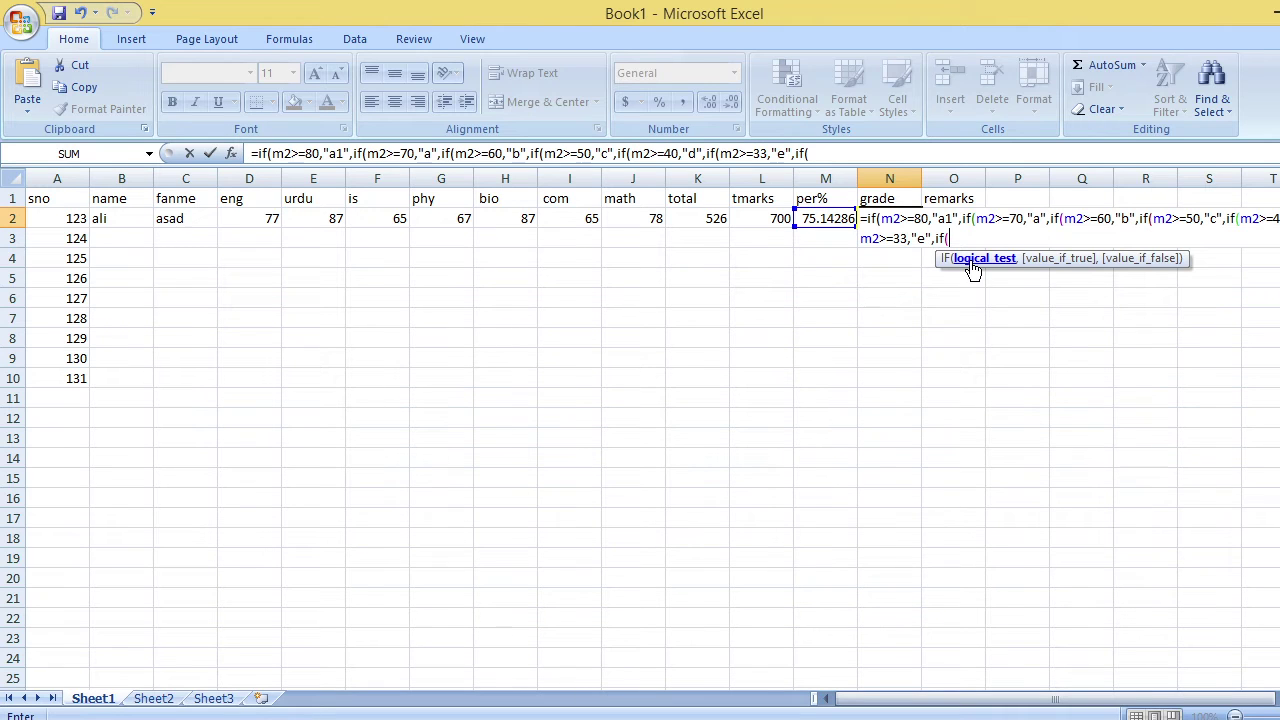
text(m)
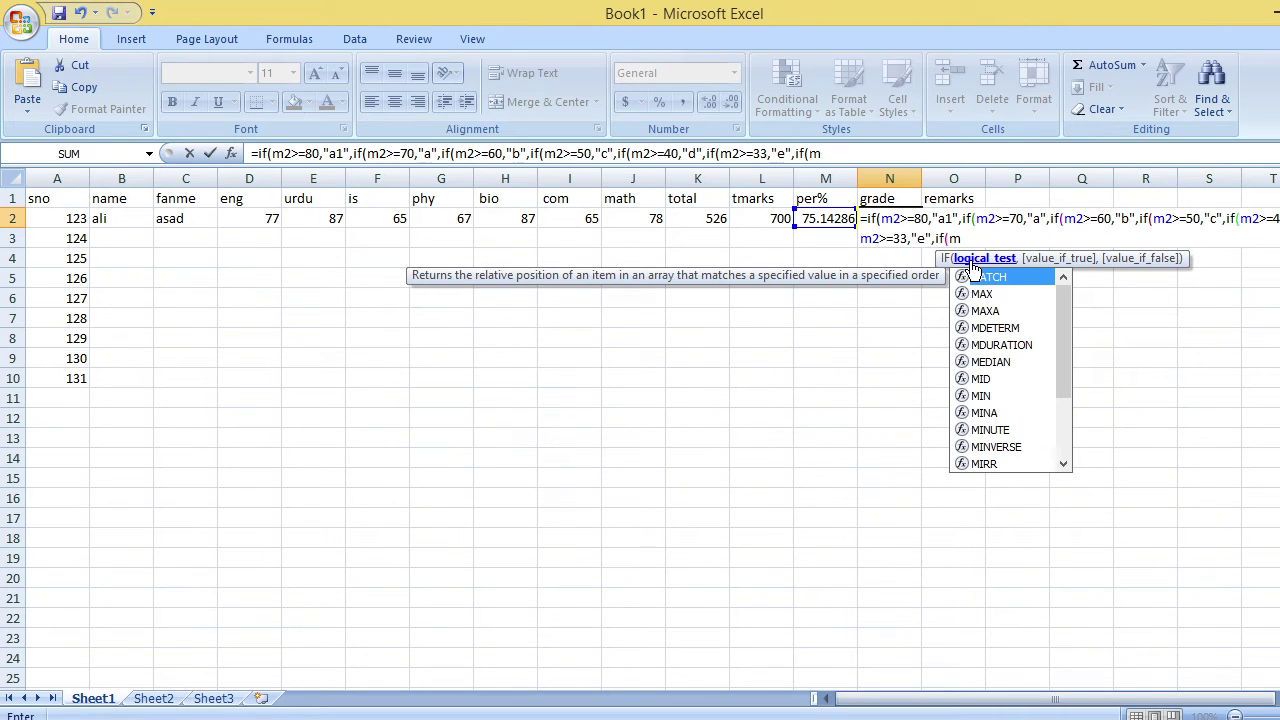
text(2<)
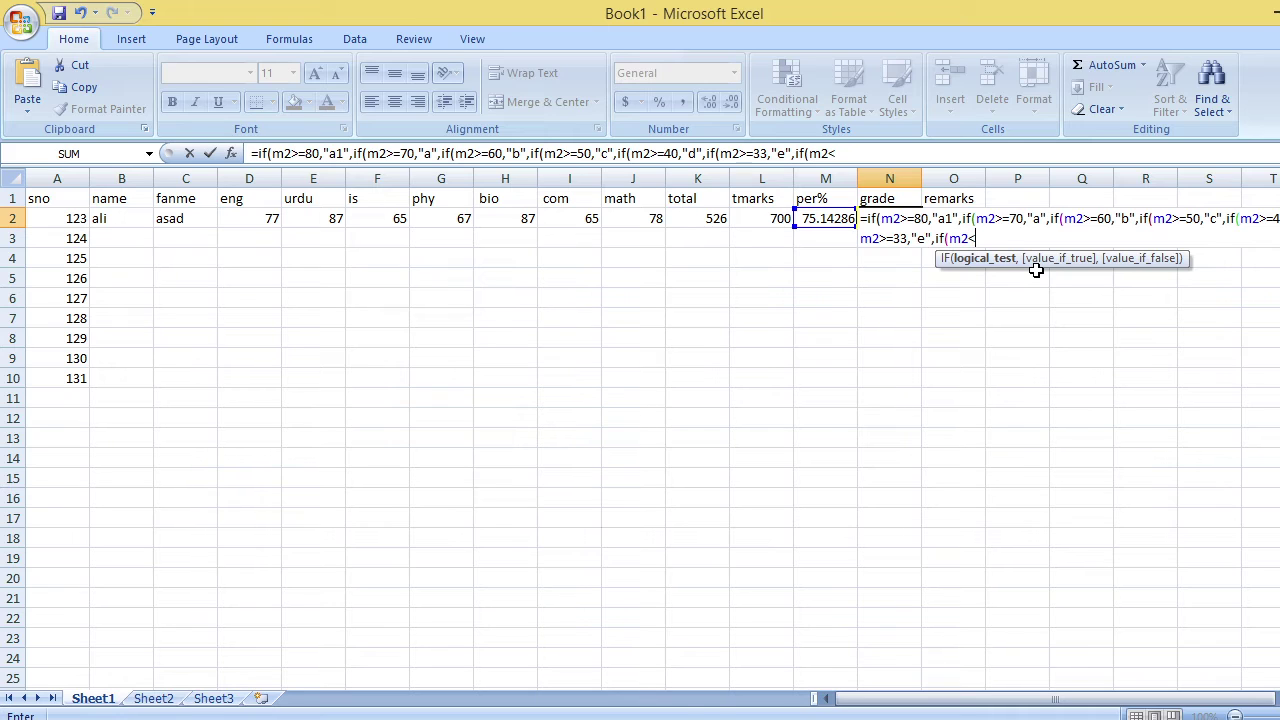
text(33,)
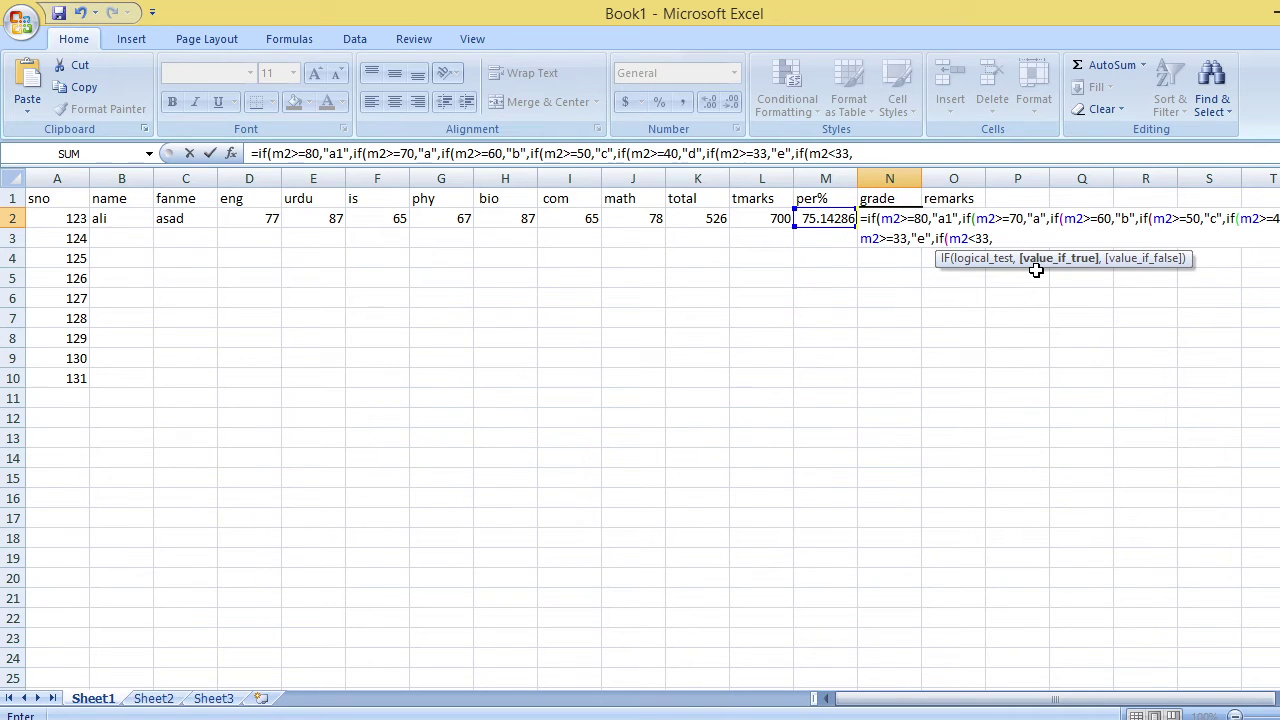
text("fal)
text(i)
key(BackSpace)
text(il")
text())))
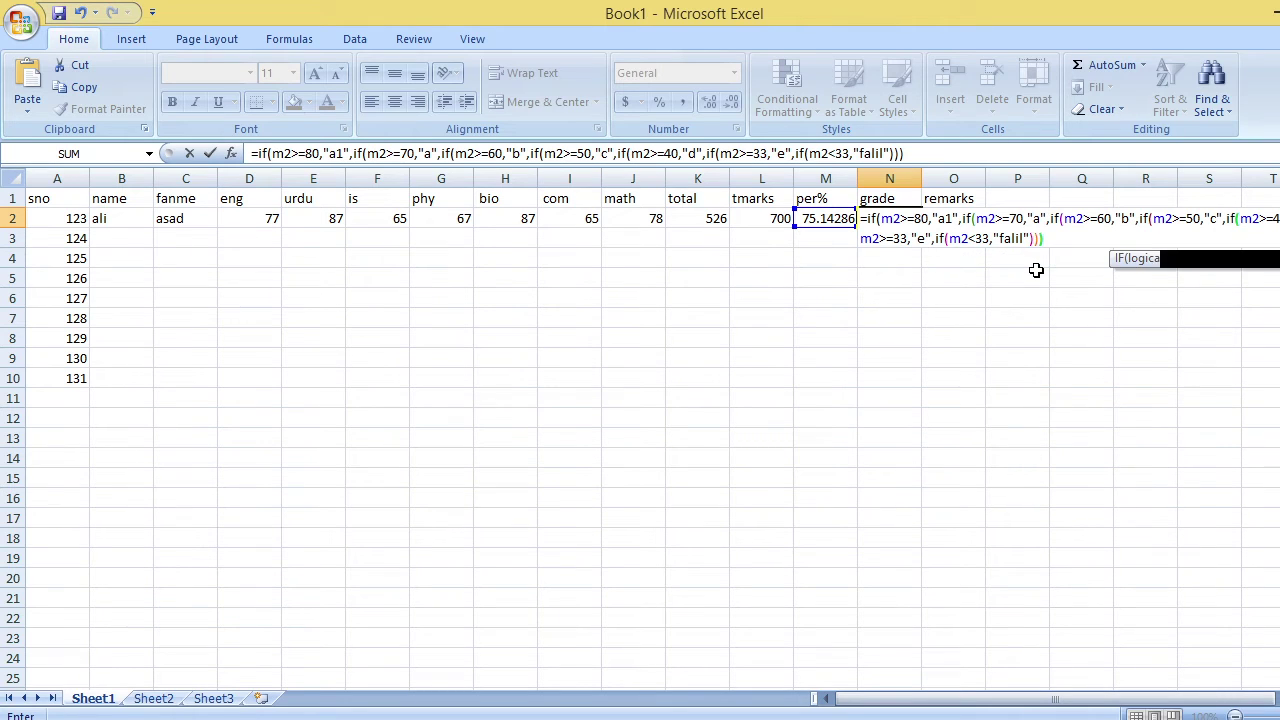
text()))))
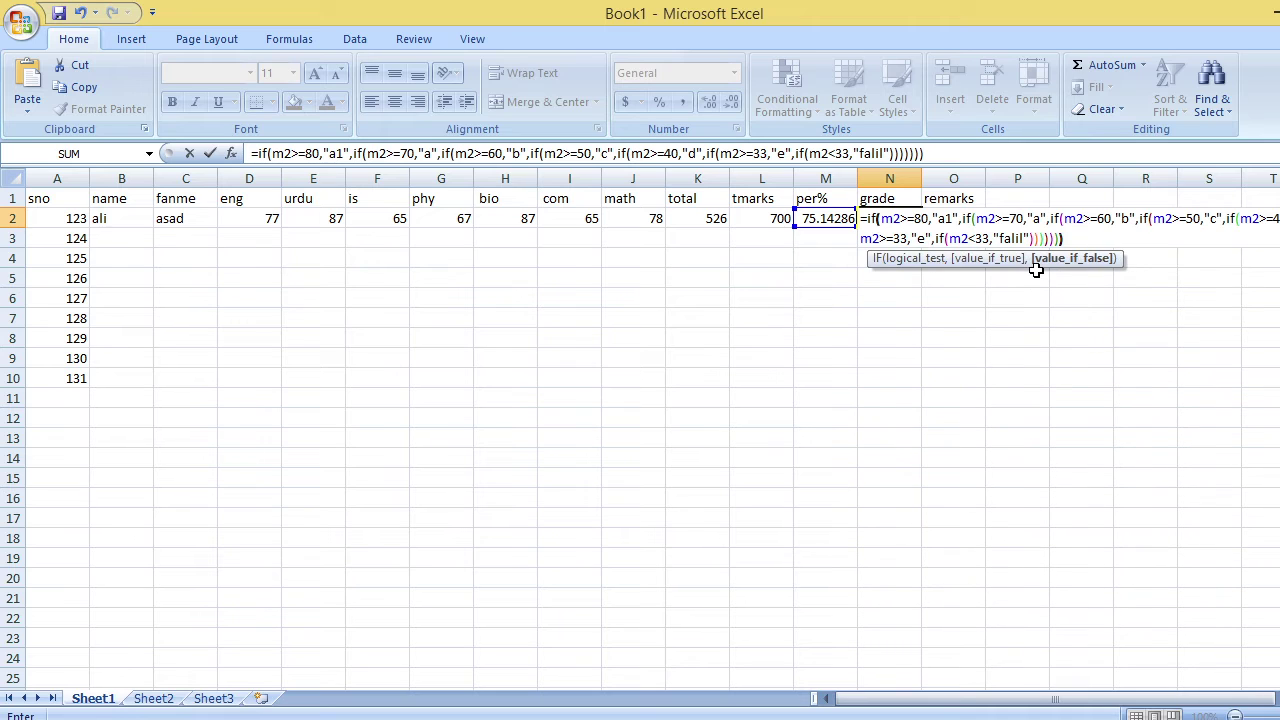
key(Return)
key(Up)
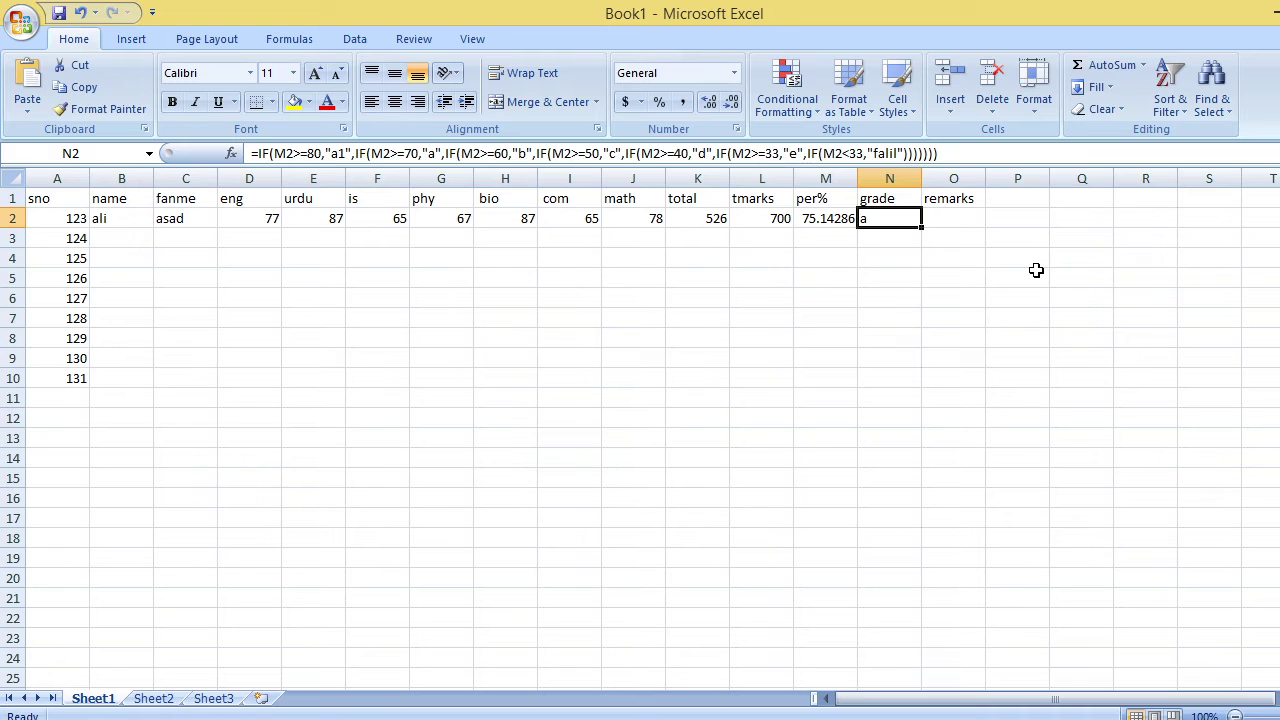
- Enter =if(m2>=33,"pass",if(m2<33,"fail")) in O2 so it shows pass
key(Right)
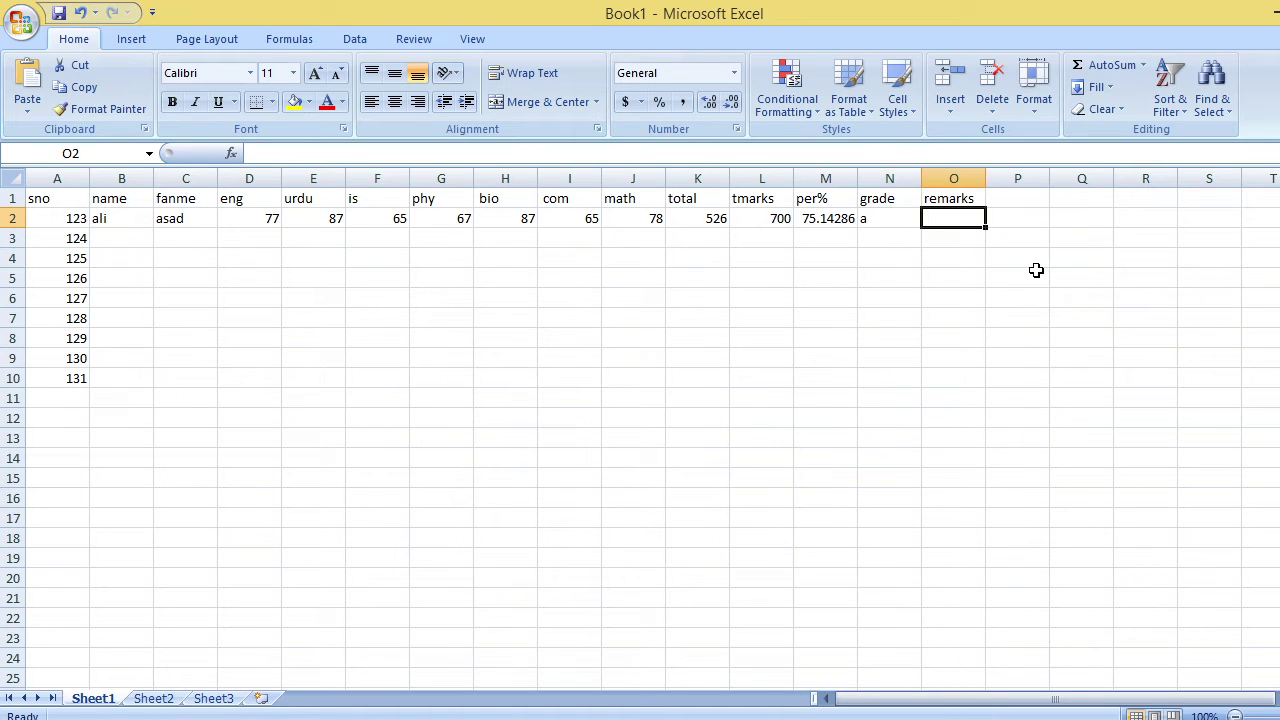
text(=)
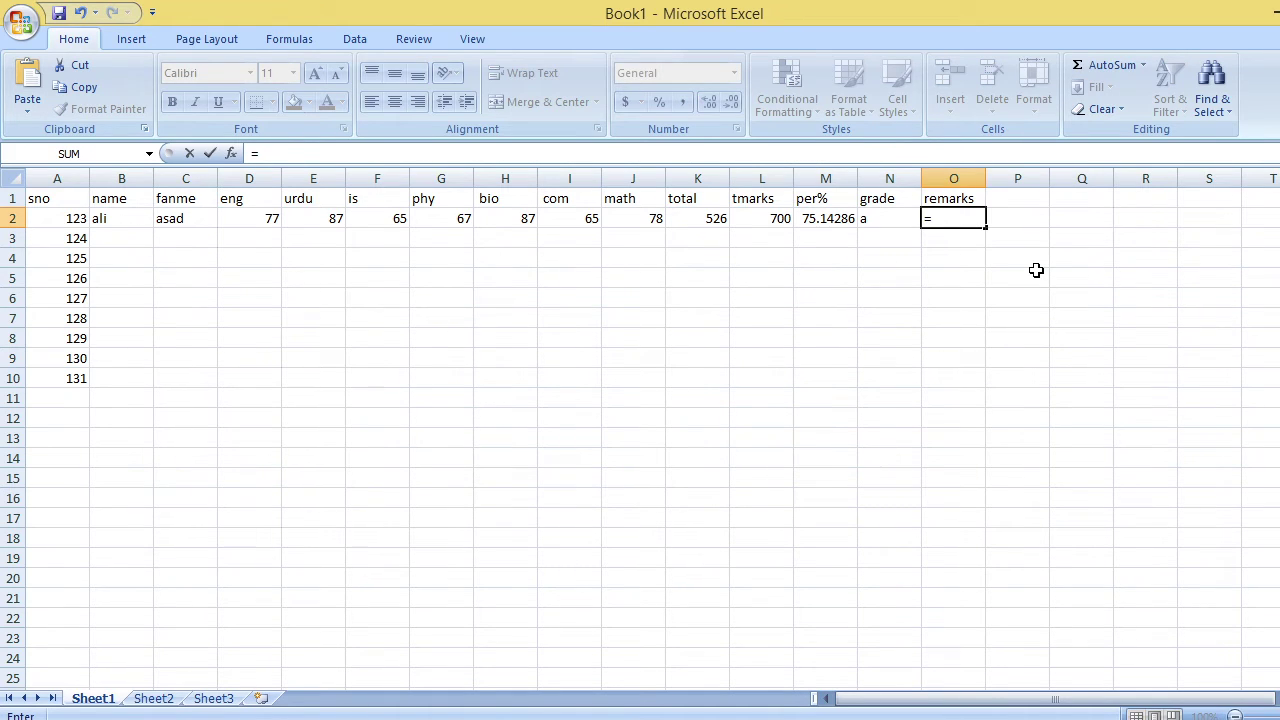
text(if)
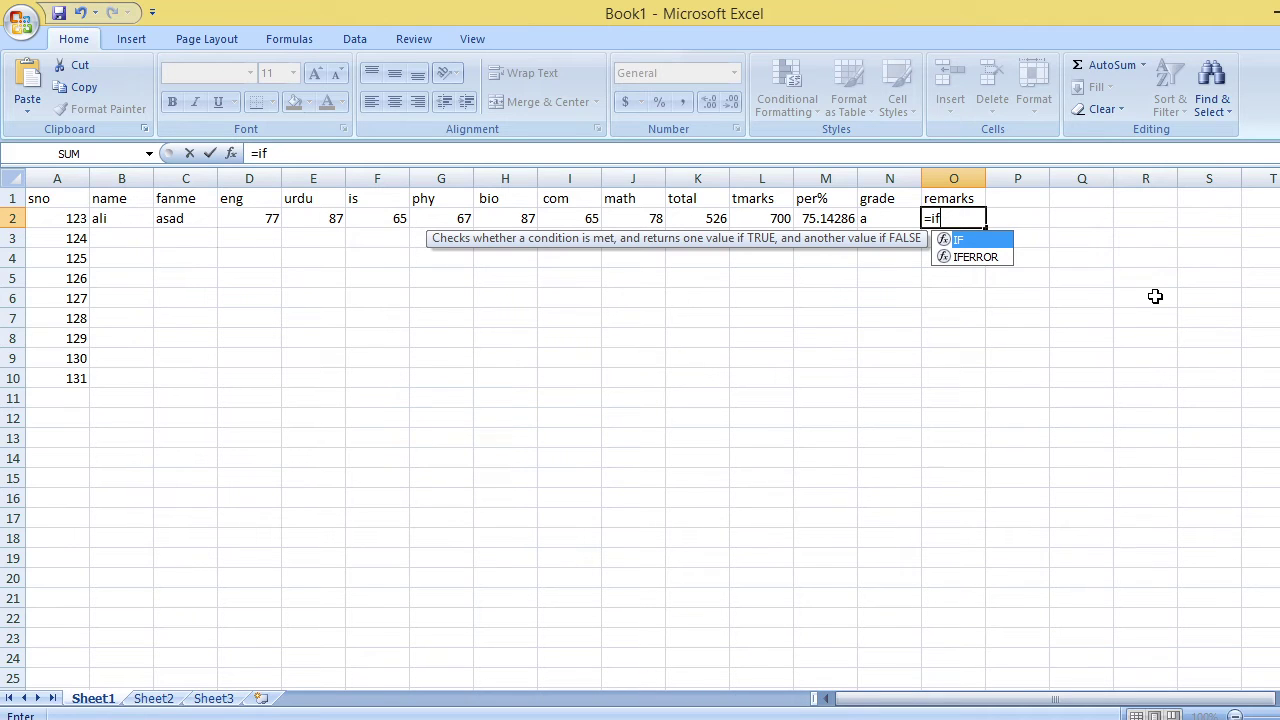
text((m2)
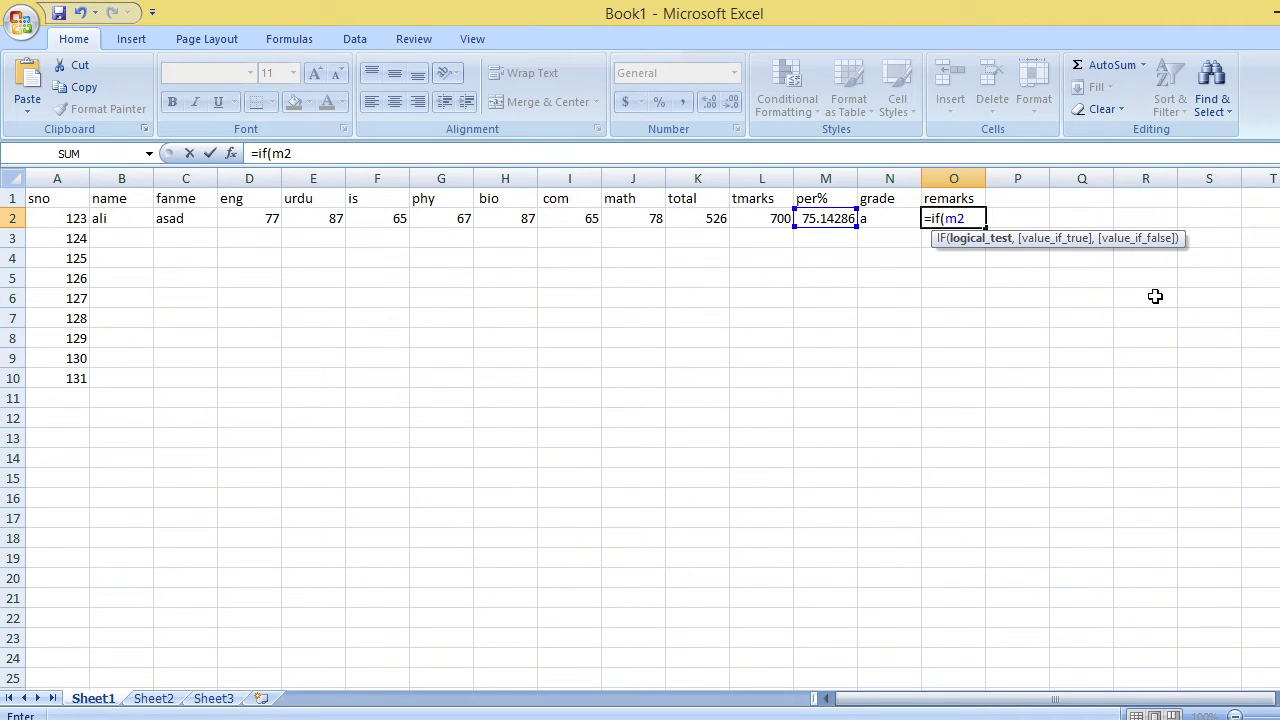
text(>=)
text(33,)
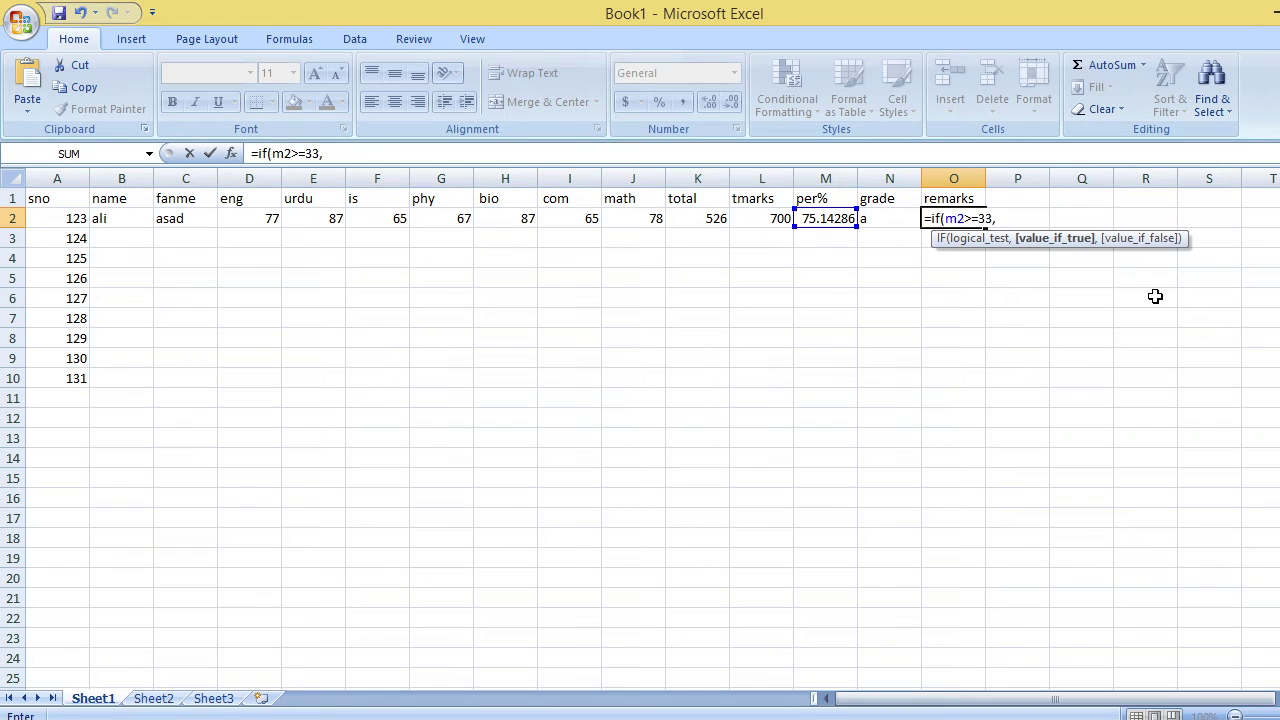
text(")
text(pass")
text(,if)
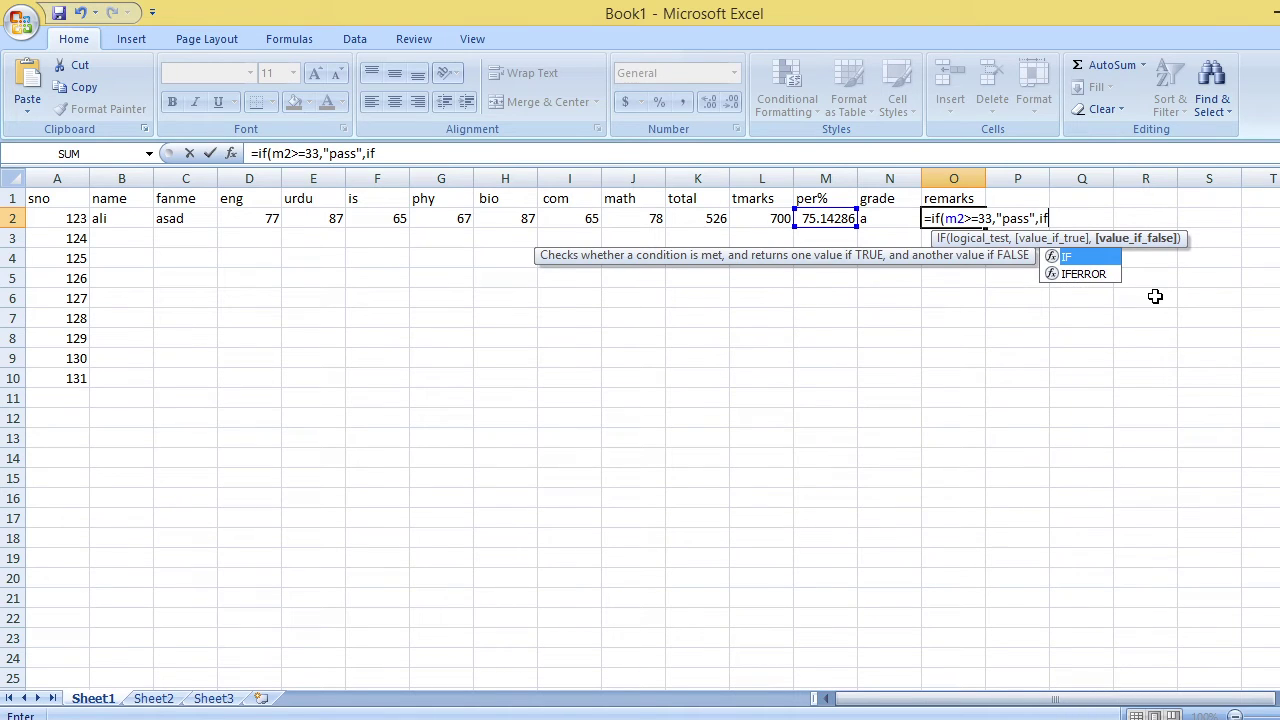
text((m2)
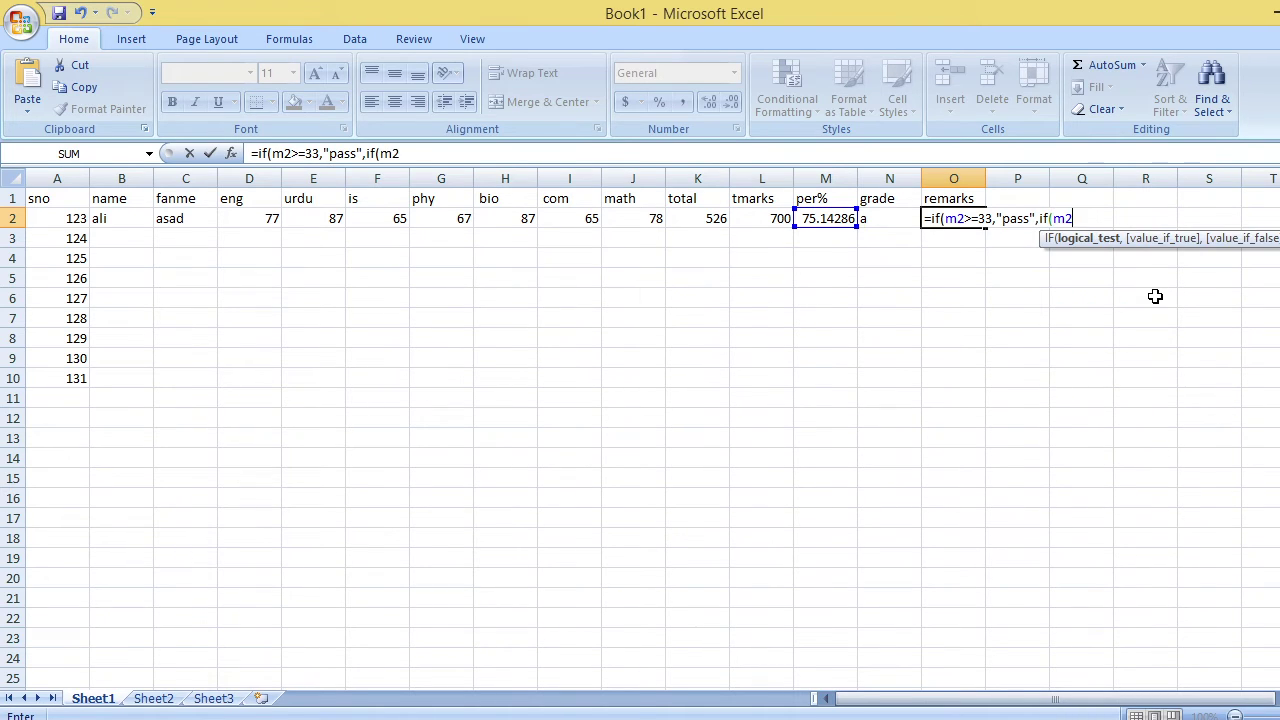
text(<)
text(33,)
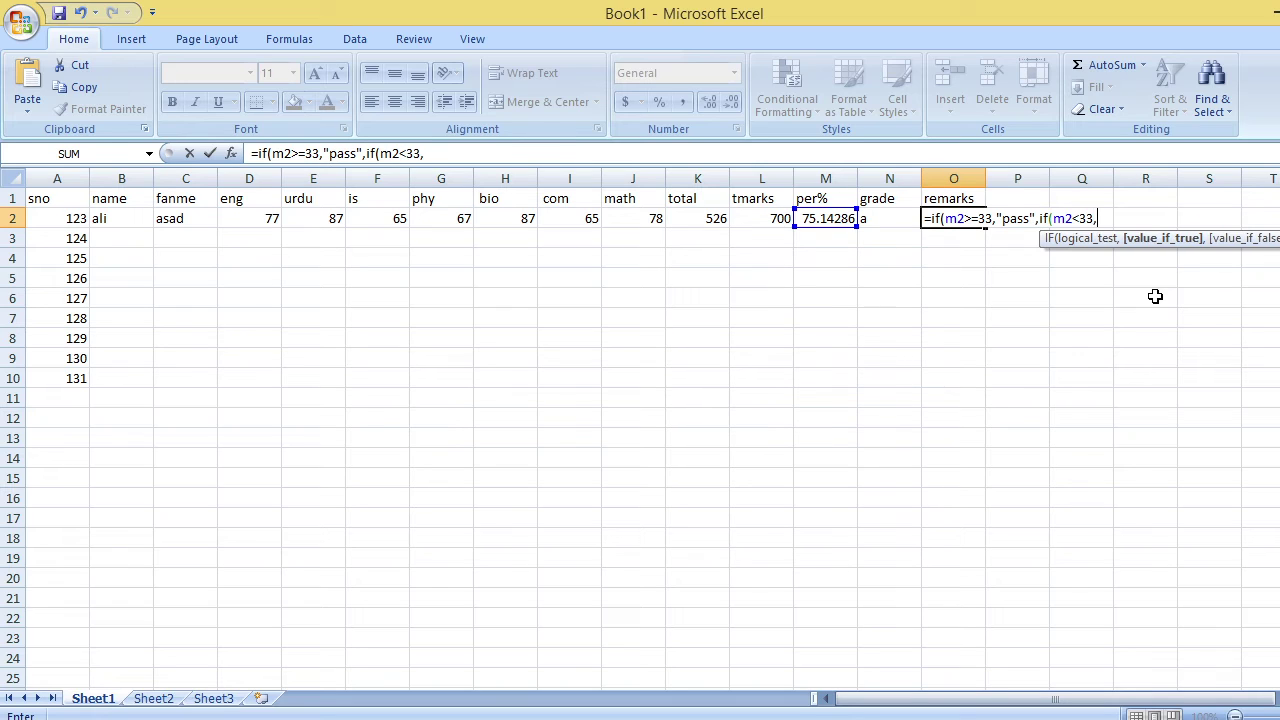
text("fail)
text(")))
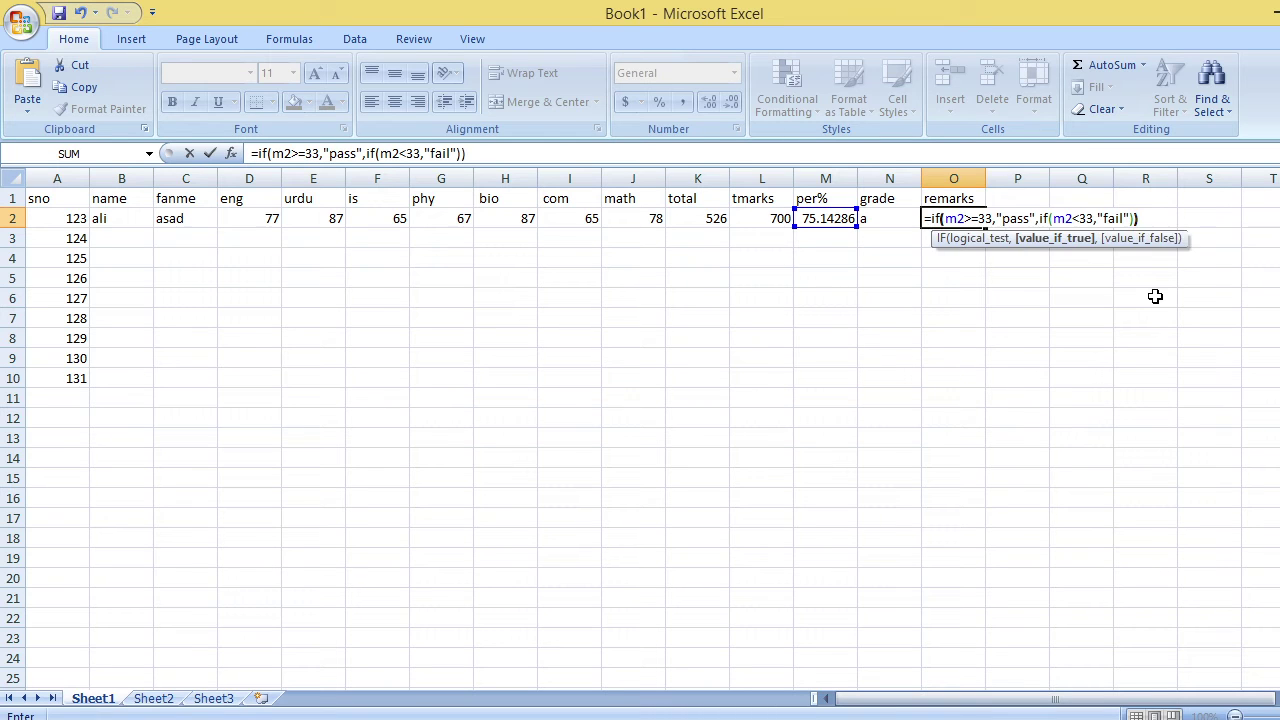
key(Return)
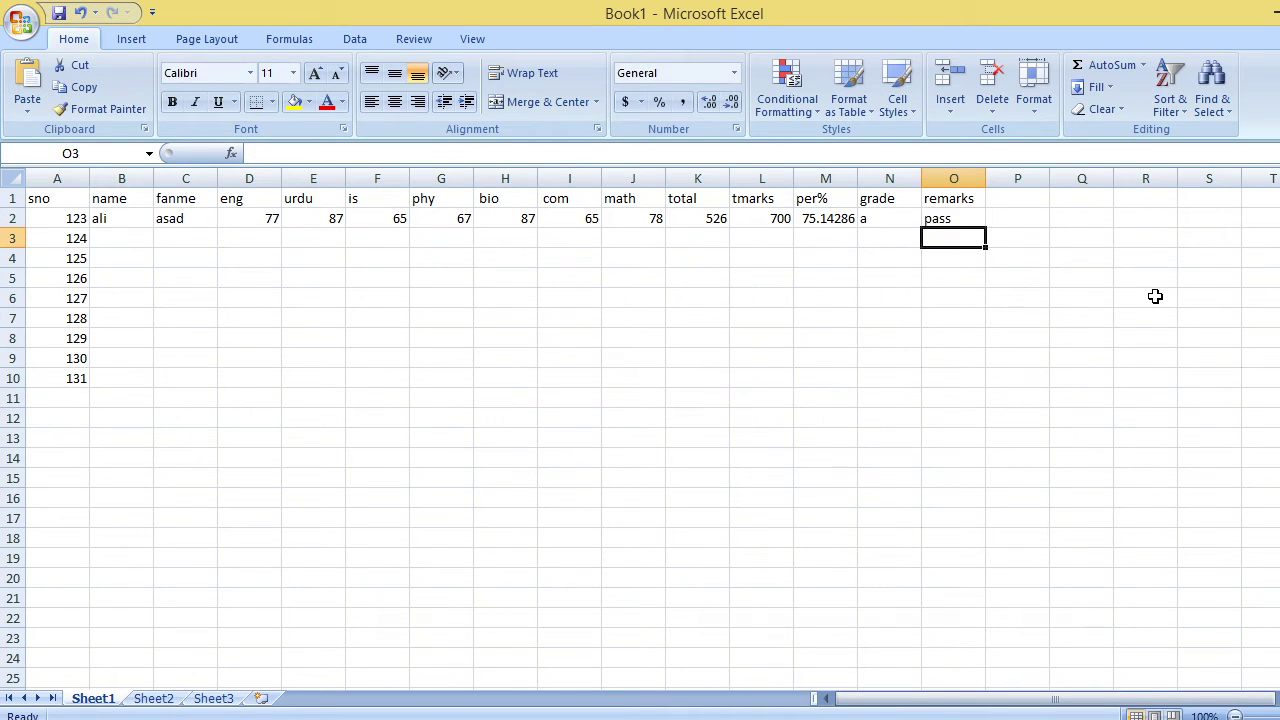
- Enter the second student's name and father's name in B3 and C3
key(Left)
key(Left)
key(Left)
key(Left)
key(Left)
key(Left)
key(Left)
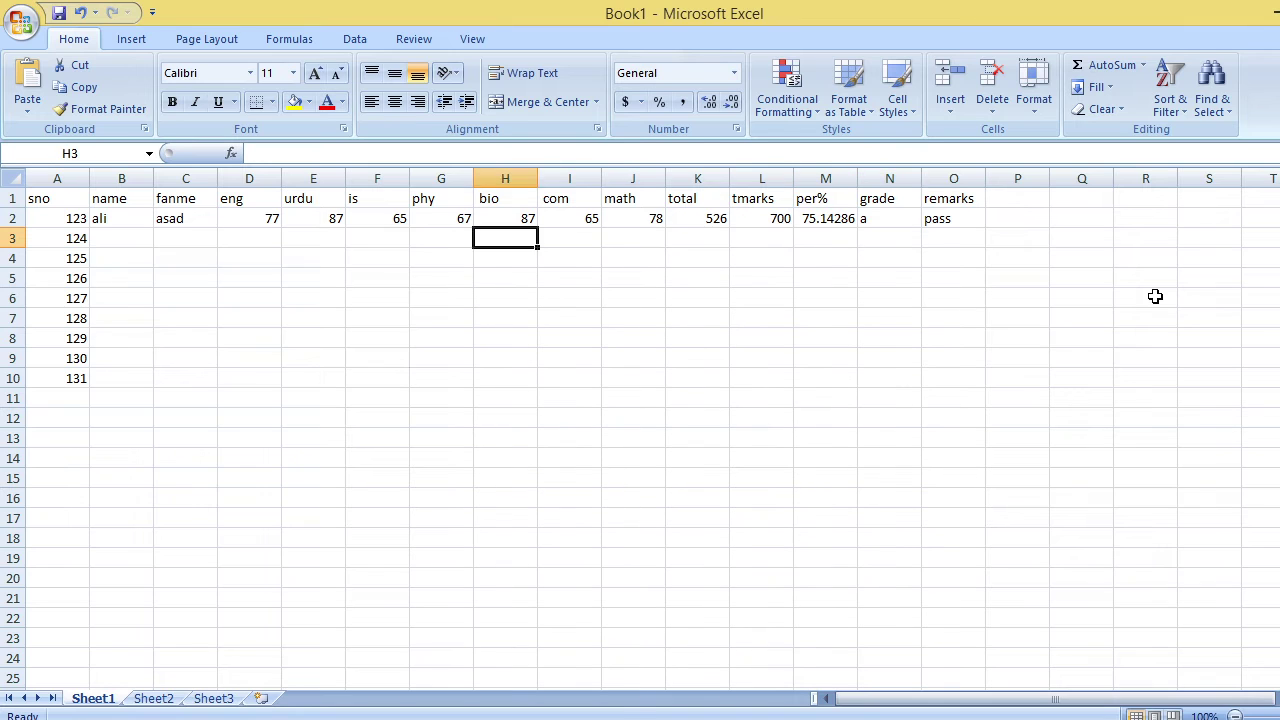
key(Left)
key(Left)
key(Left)
key(Left)
key(Left)
key(Left)
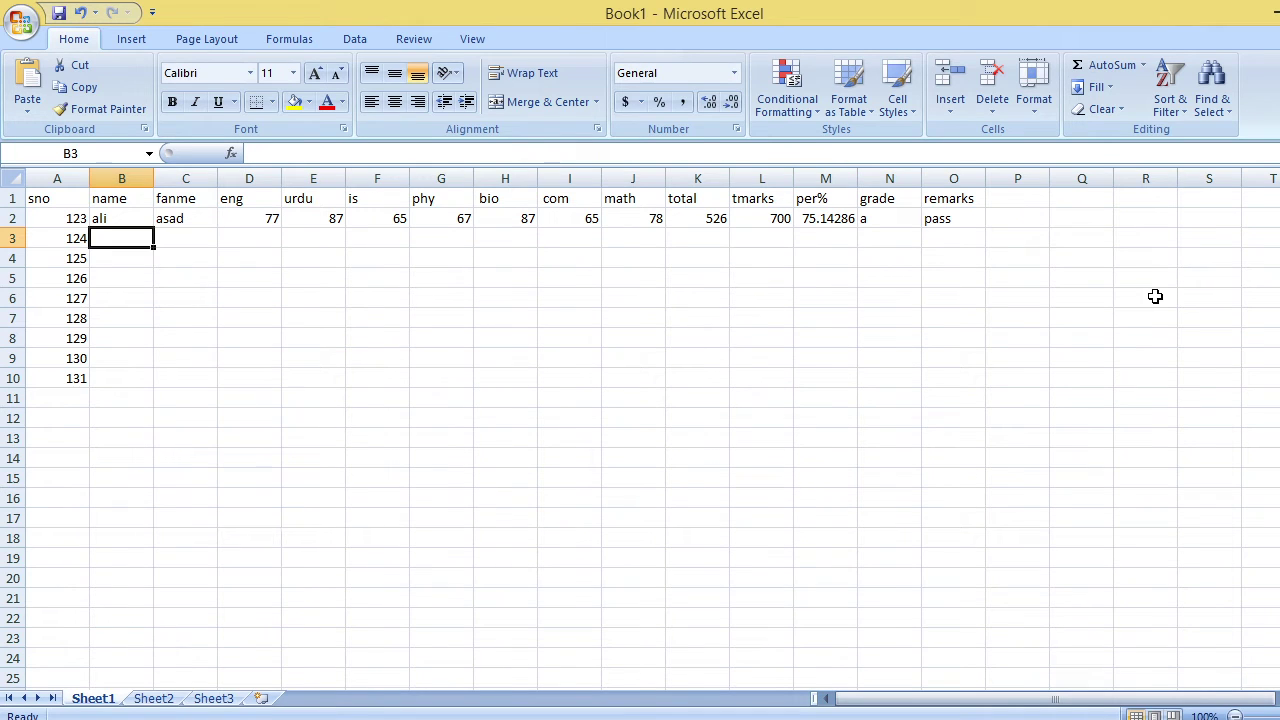
text(f)
key(Tab)
text(g)
key(Tab)
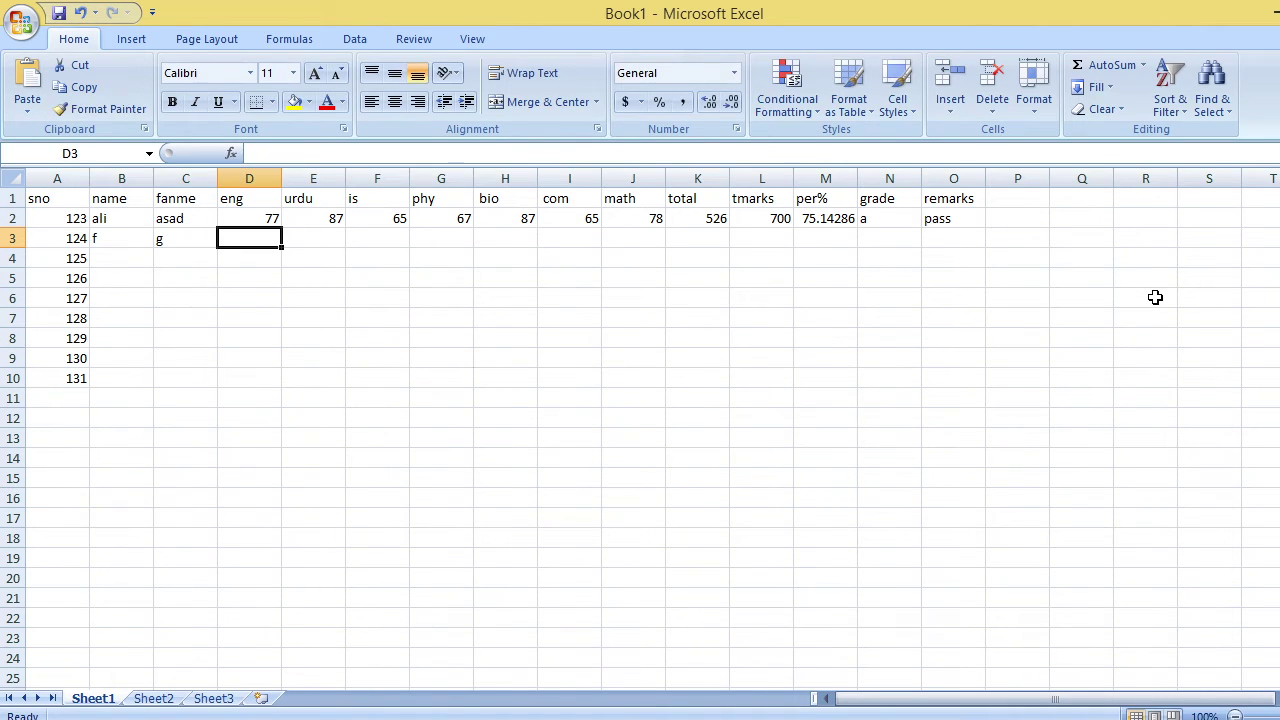
- Enter marks 88, 99, 87, 76, 56, 76, 76 in D3:J3 and copy the total formula into K3
text(88)
key(Tab)
text(9)
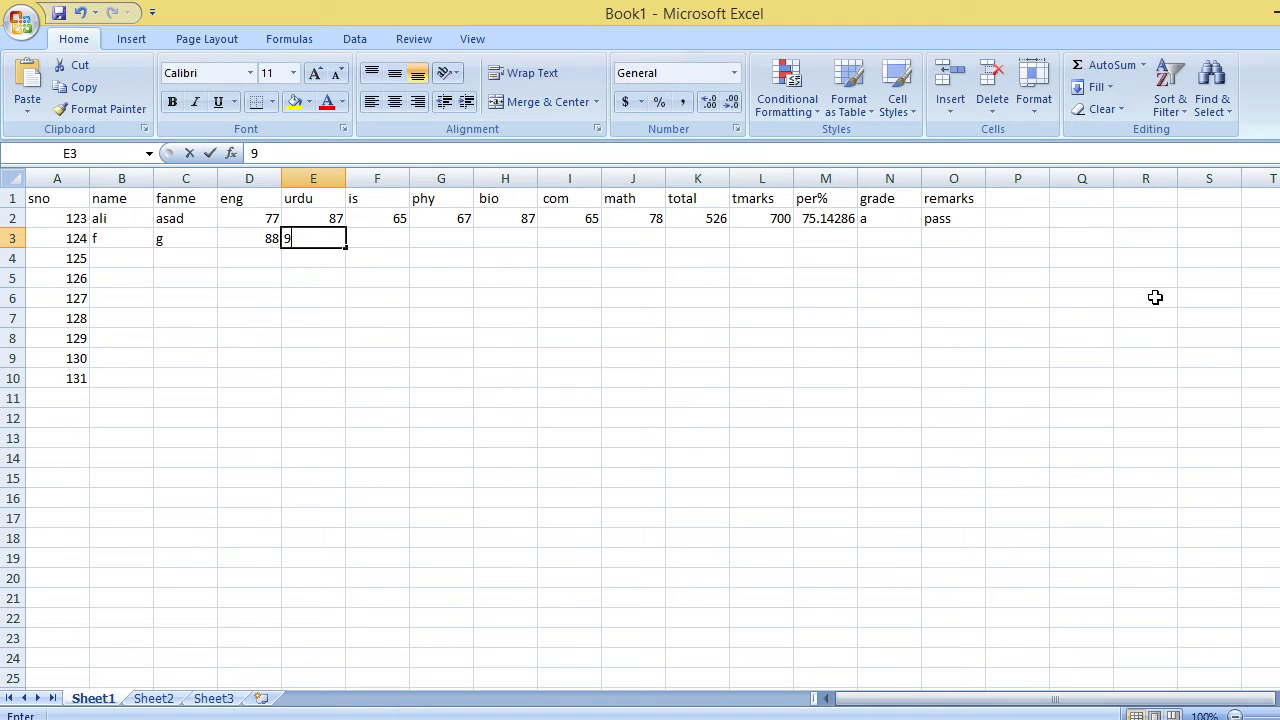
text(9)
key(Tab)
text(87)
key(Tab)
text(7)
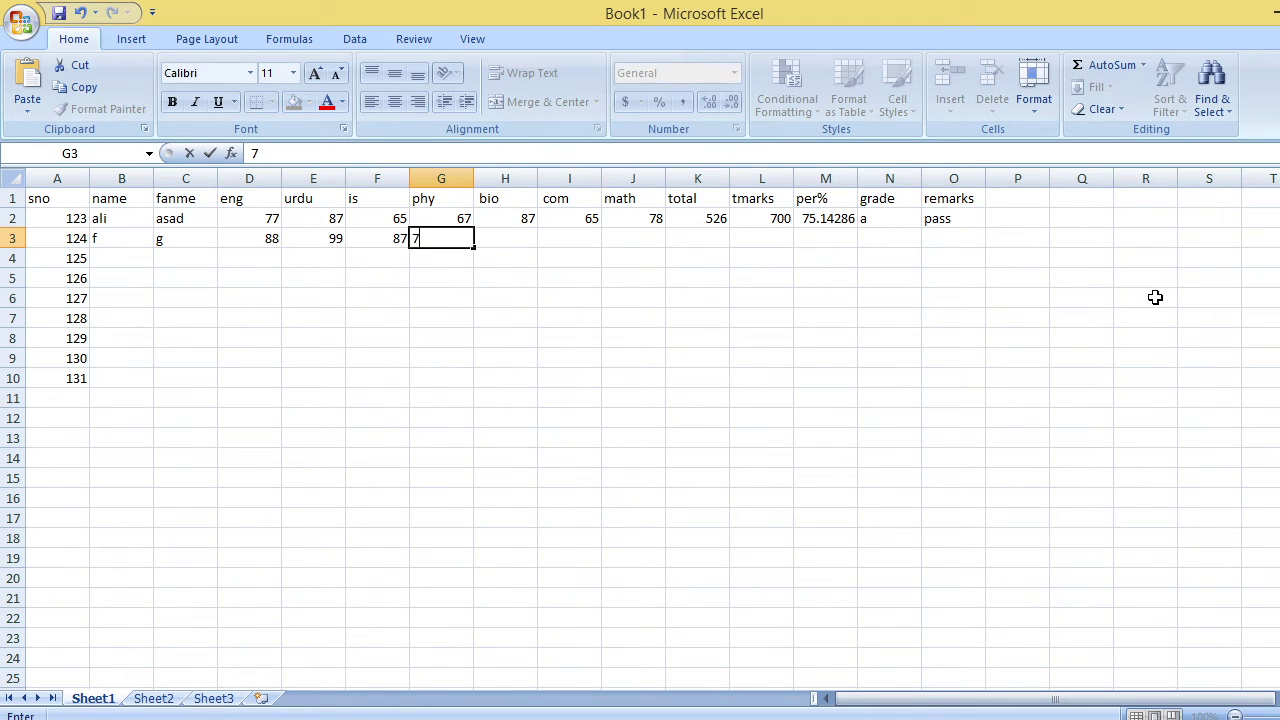
text(6)
key(Tab)
text(56)
key(Tab)
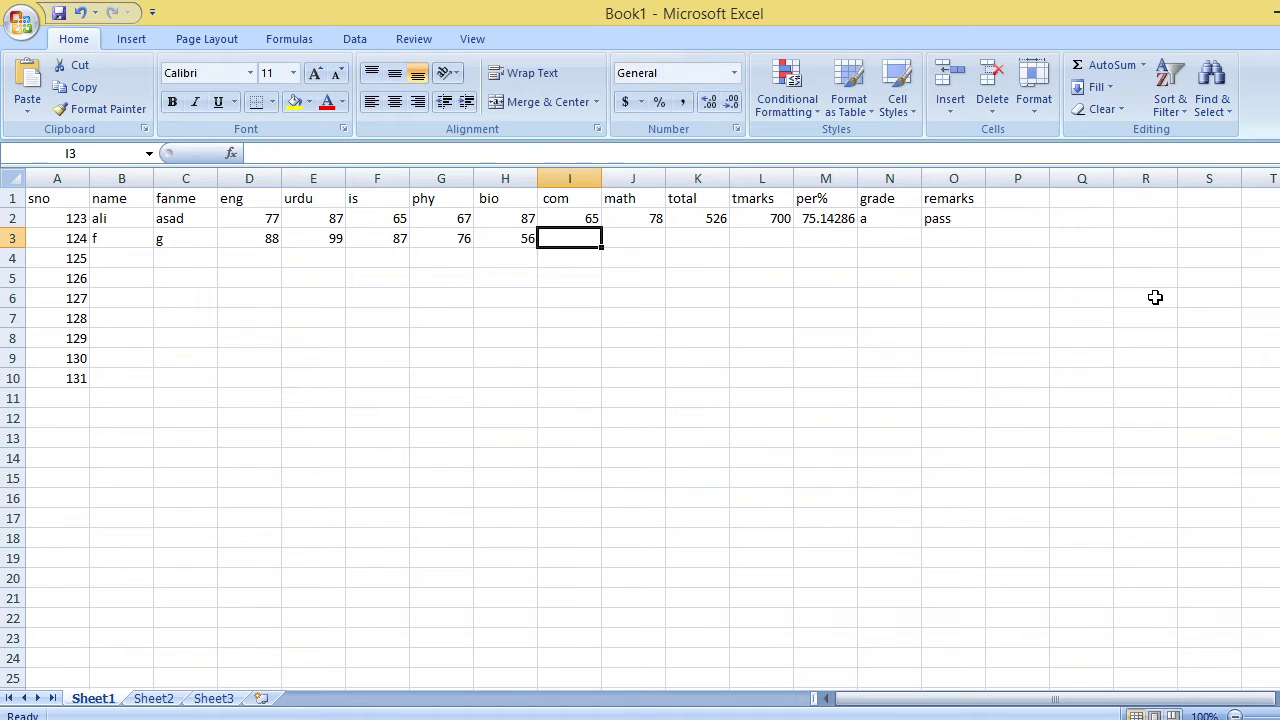
text(76)
key(Tab)
text(76)
key(Tab)
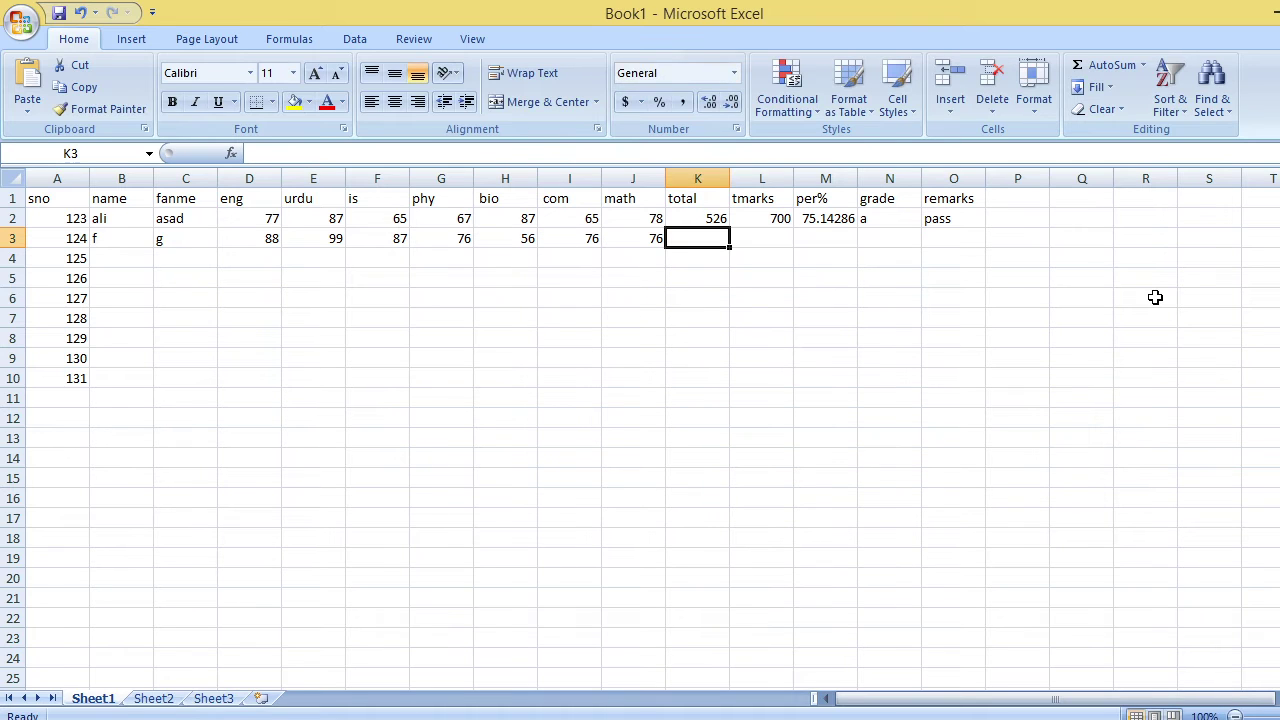
key(Up)
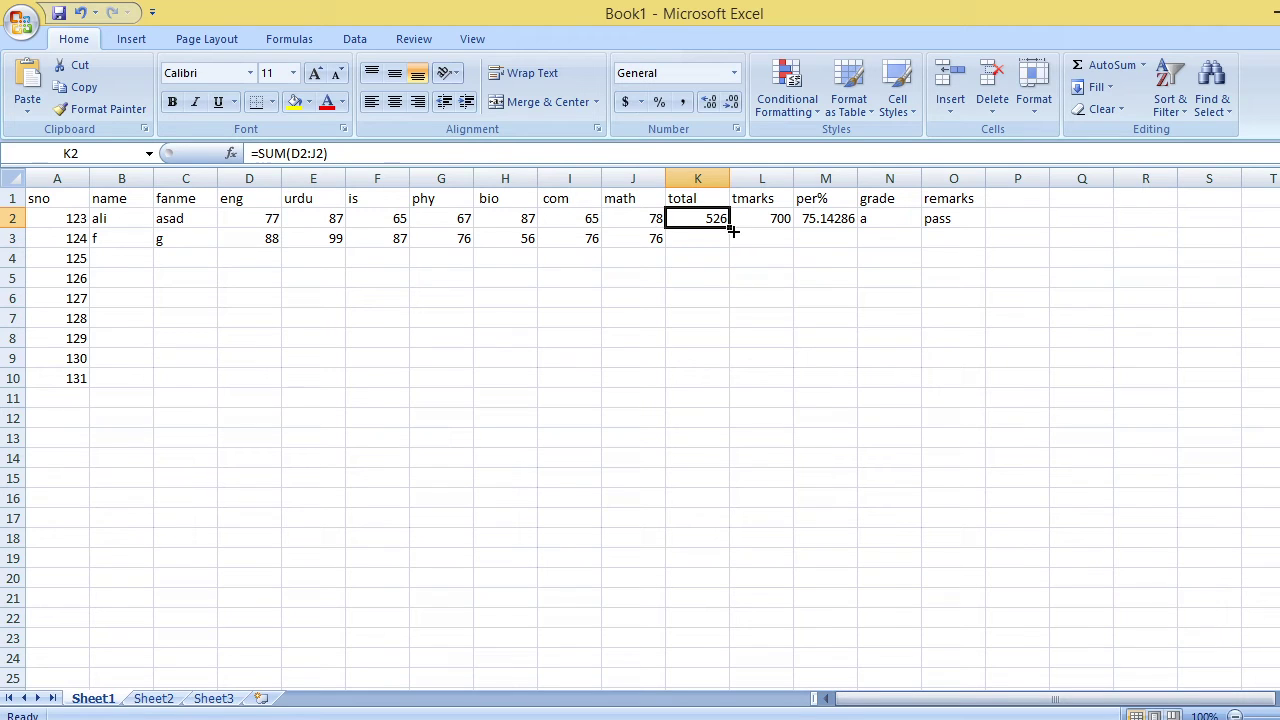
drag(731, 230, 735, 246)
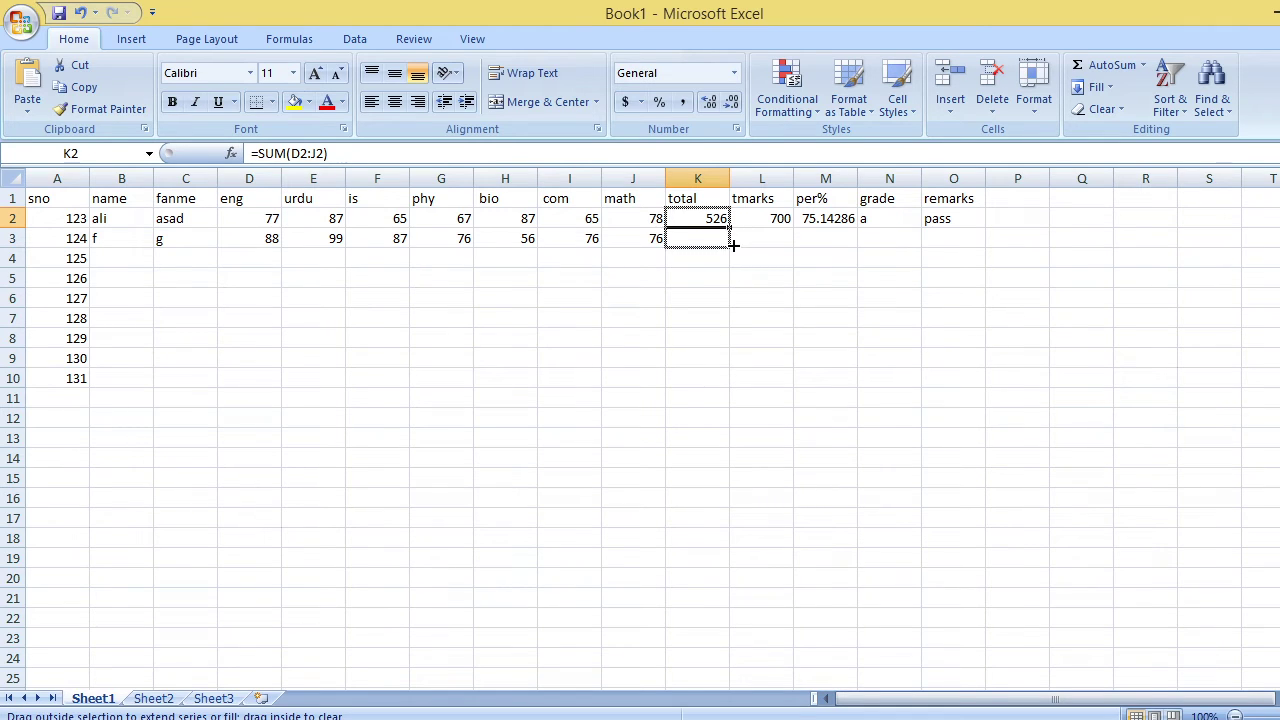
click(705, 238)
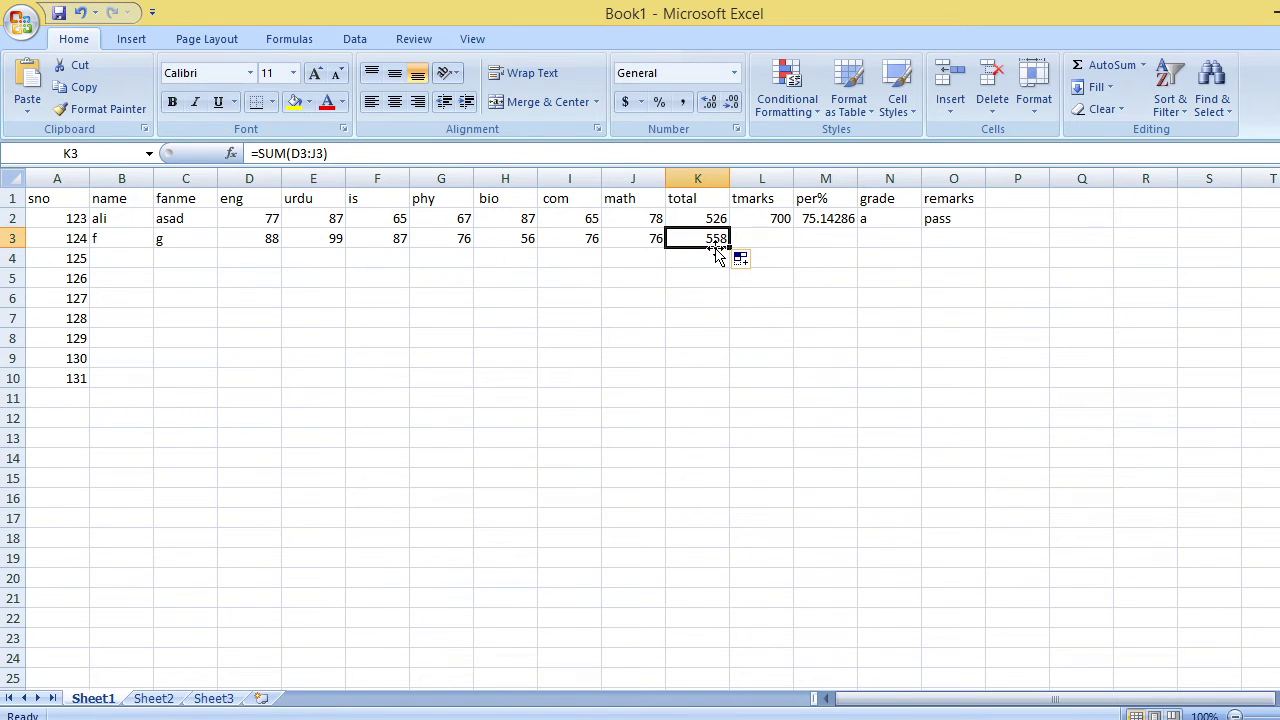
click(716, 220)
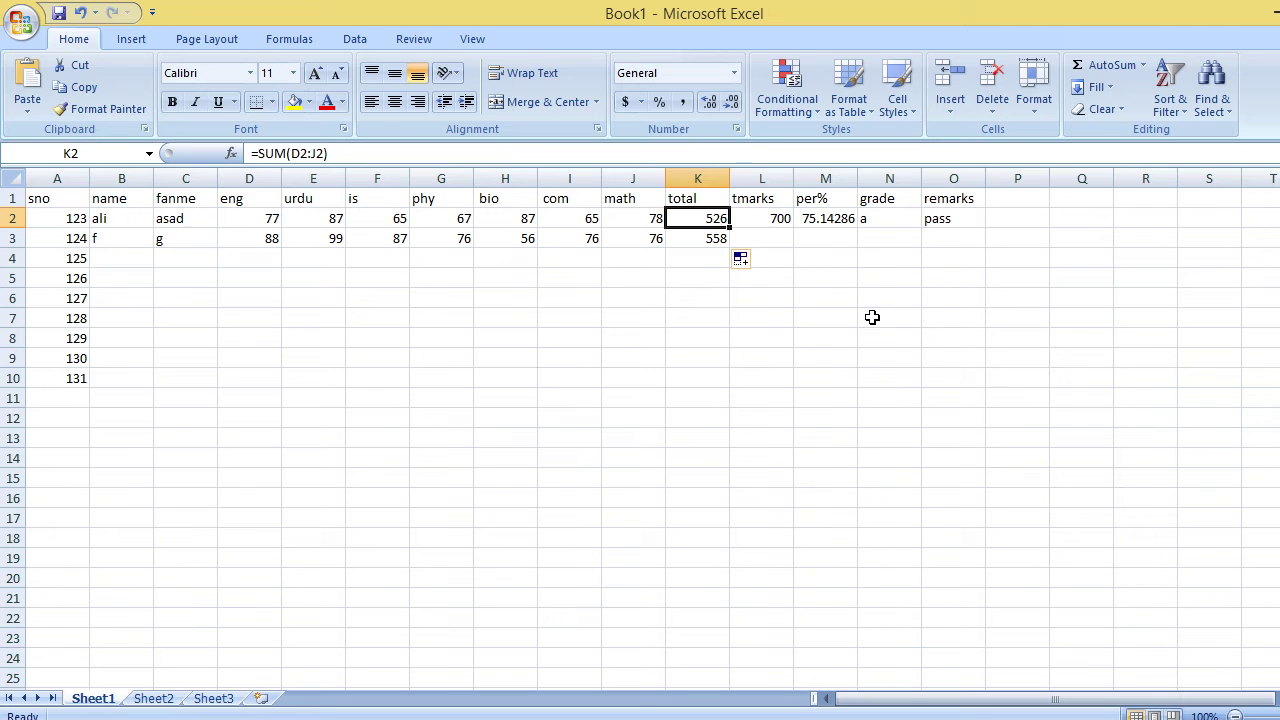
key(Down)
key(Delete)
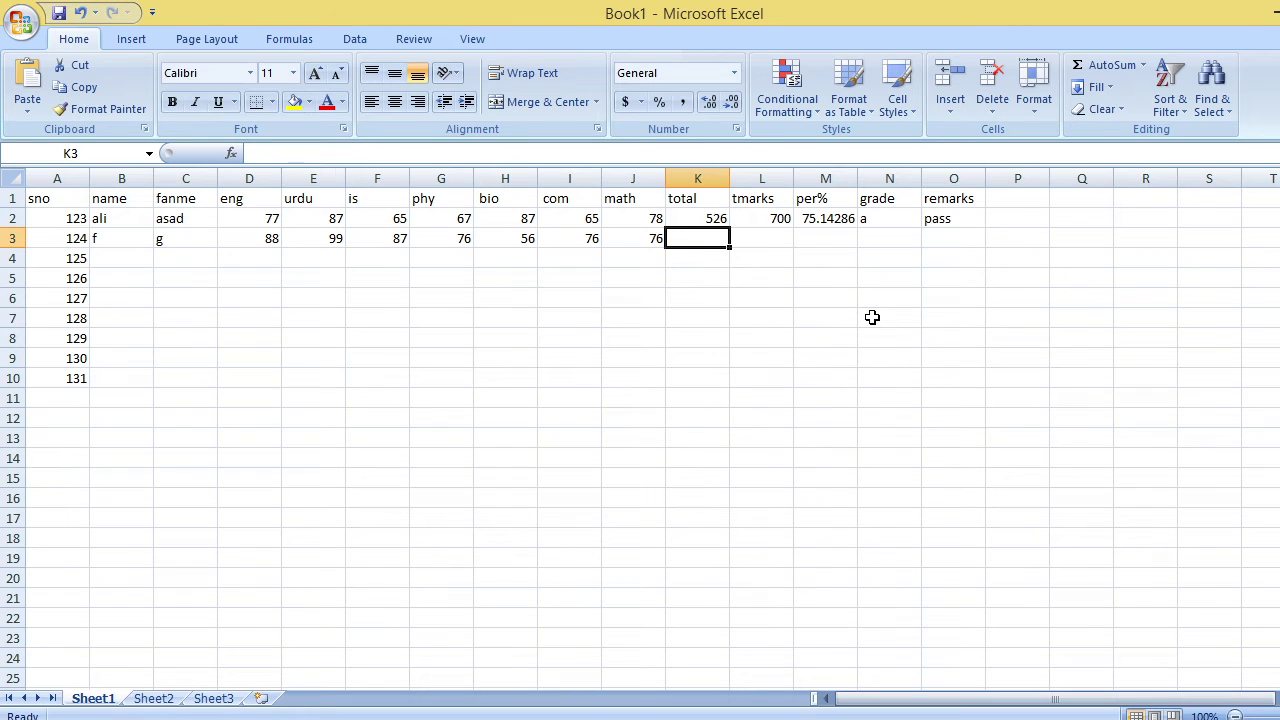
key(Up)
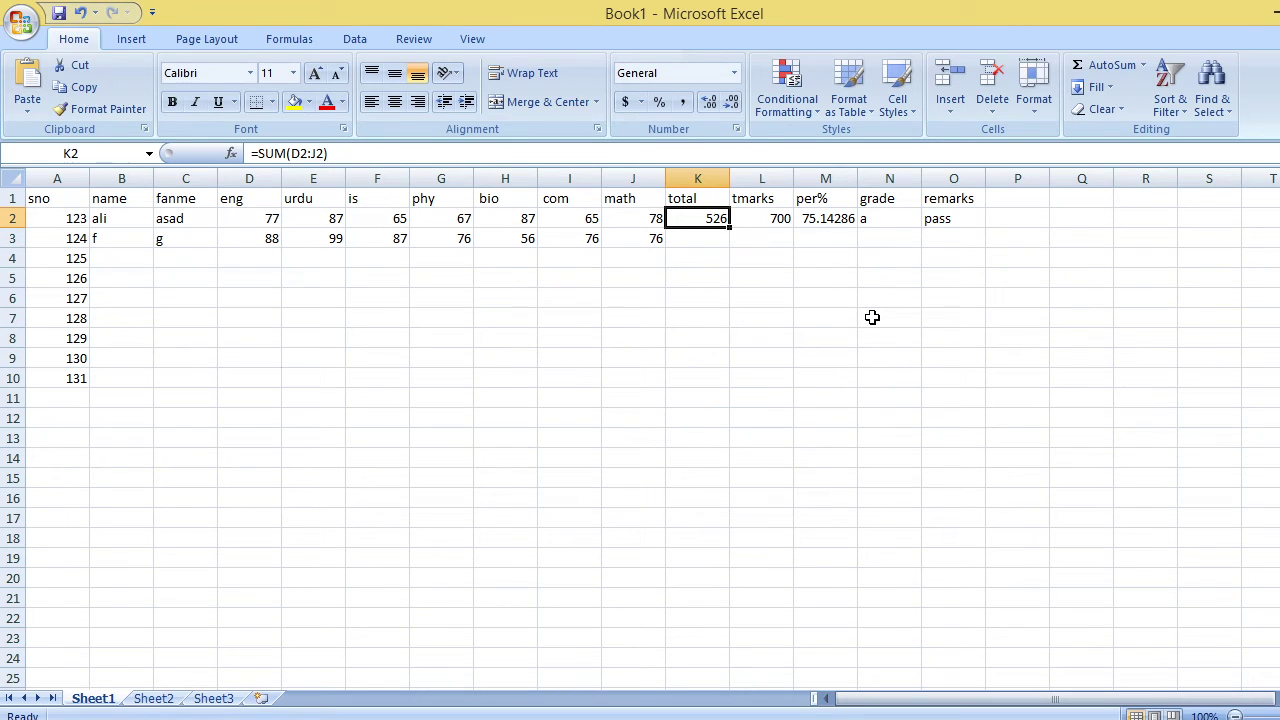
key(shift+Down)
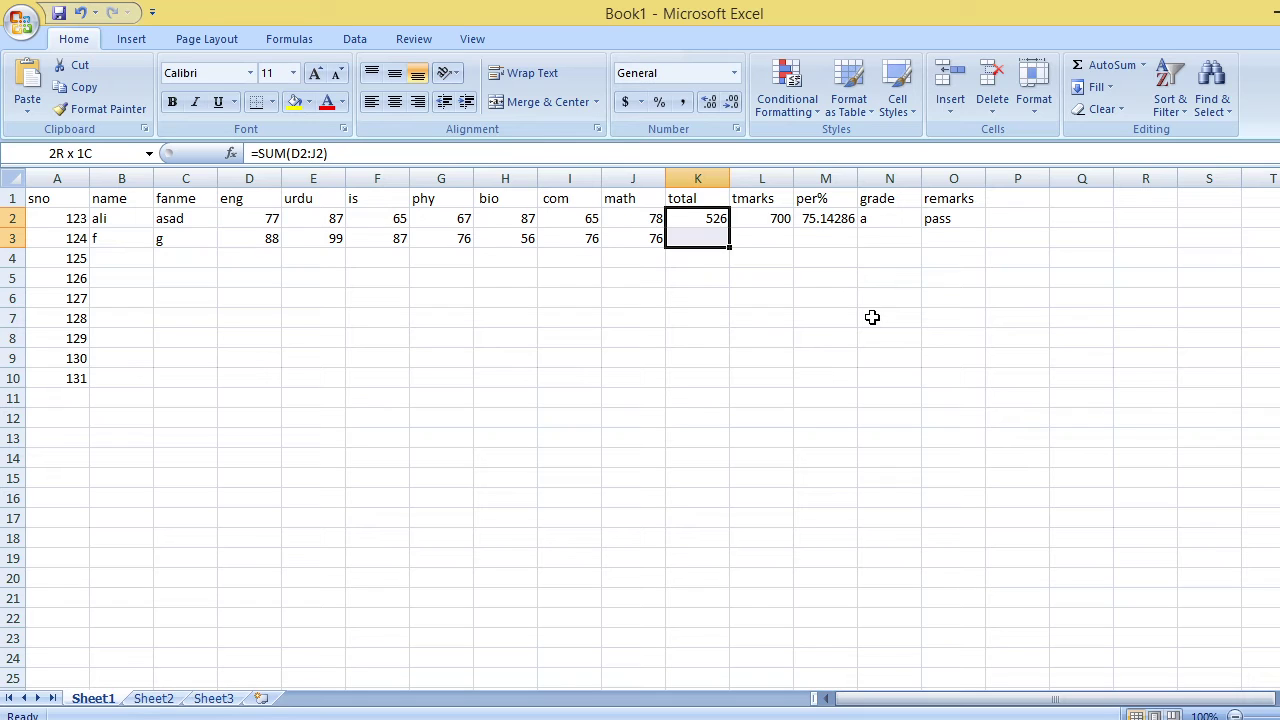
key(ctrl+d)
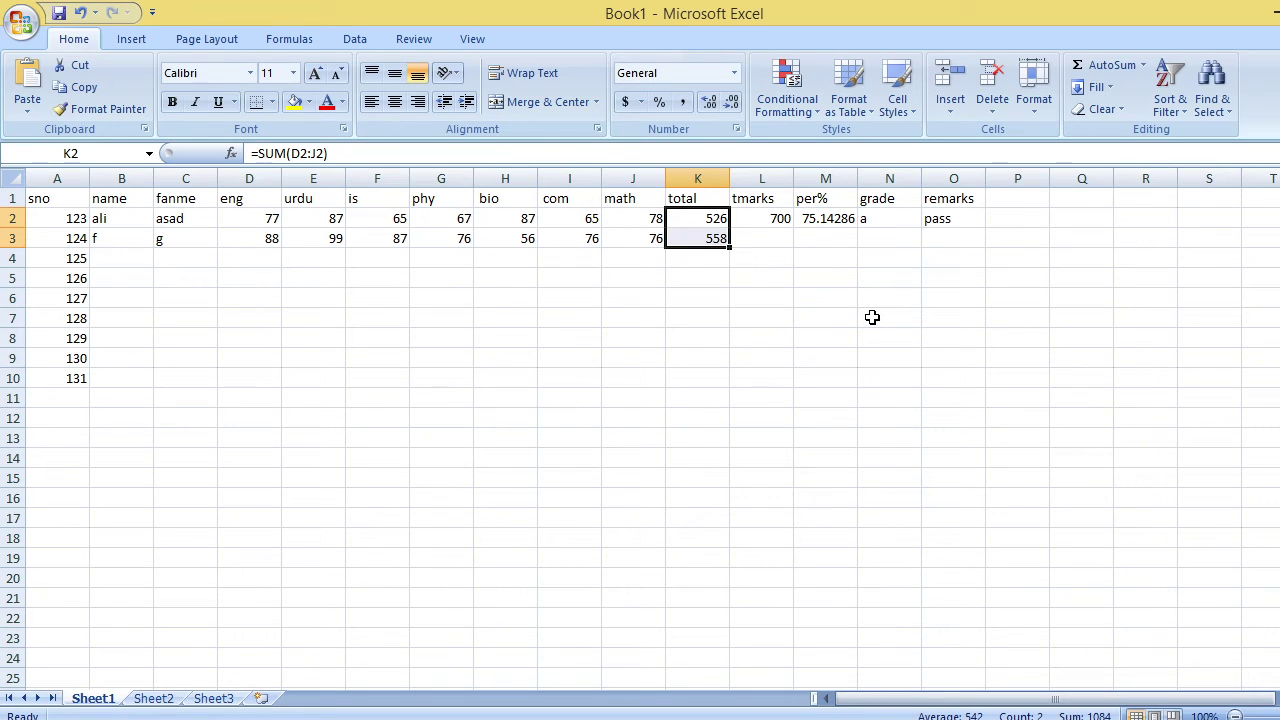
click(760, 238)
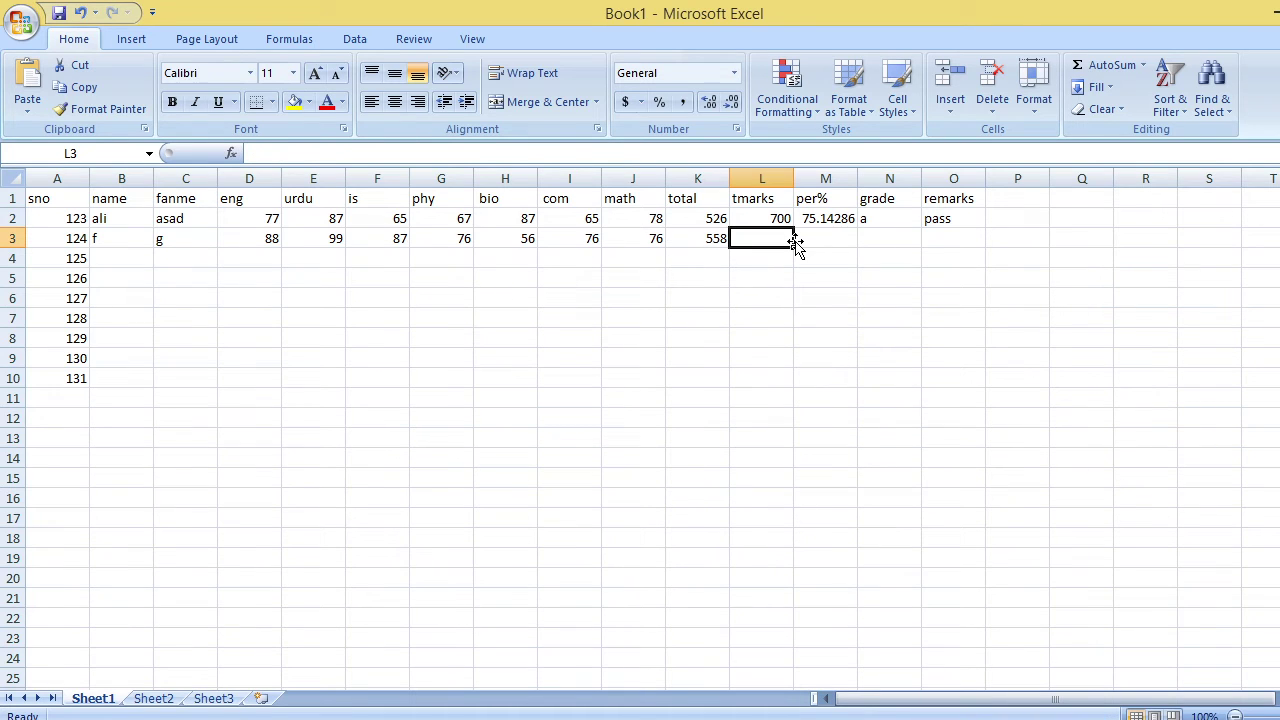
- Enter 700 in L3 and fill the percentage into M3, editing it to =558/700*100
text(700)
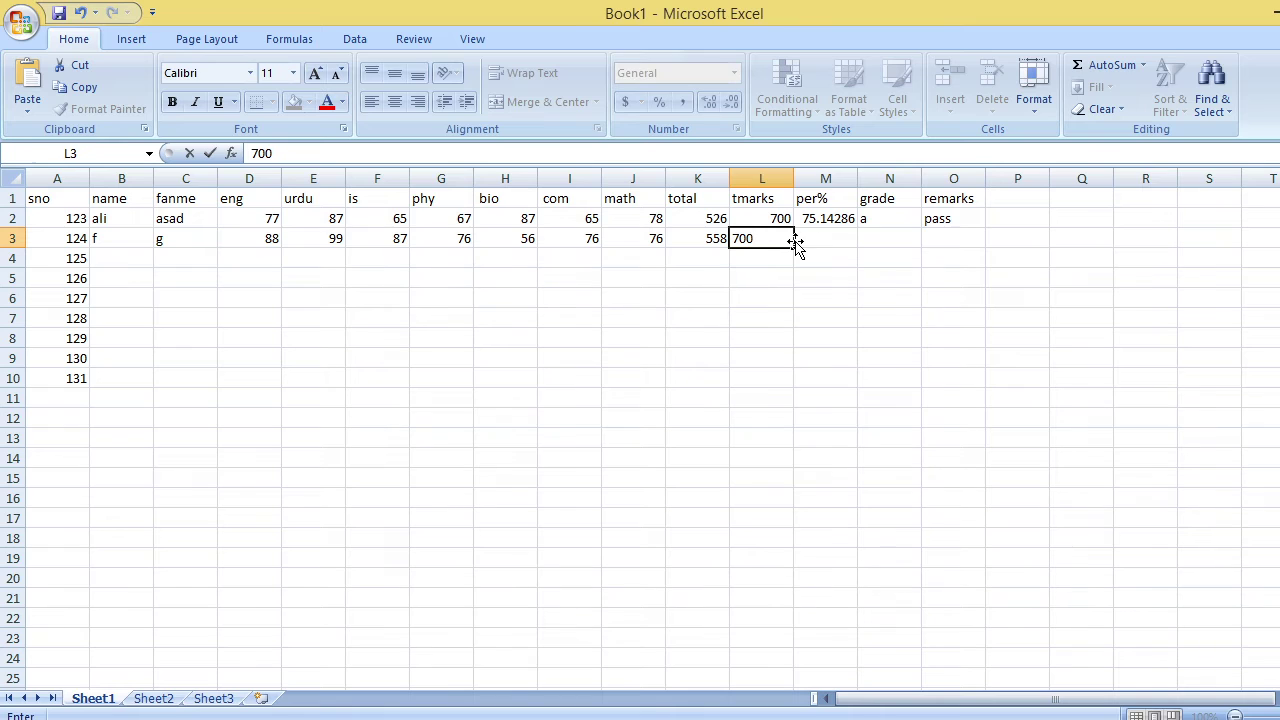
click(797, 245)
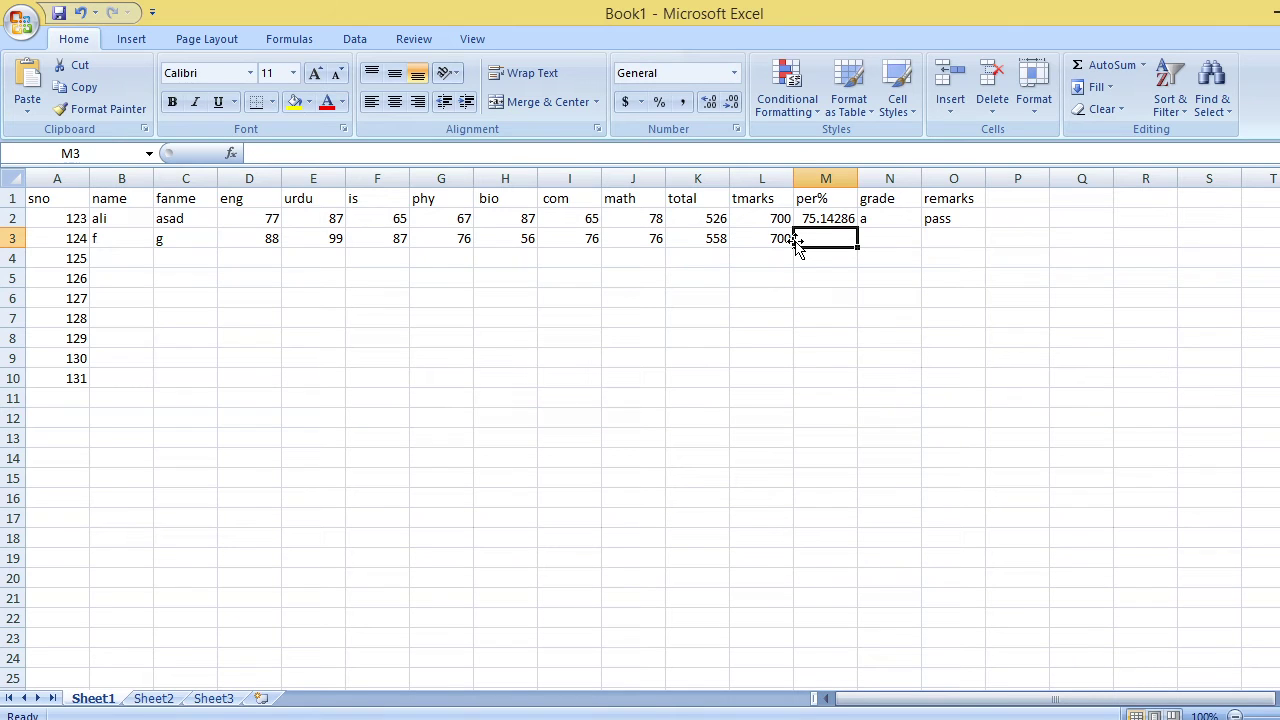
key(Up)
shift+click(795, 241)
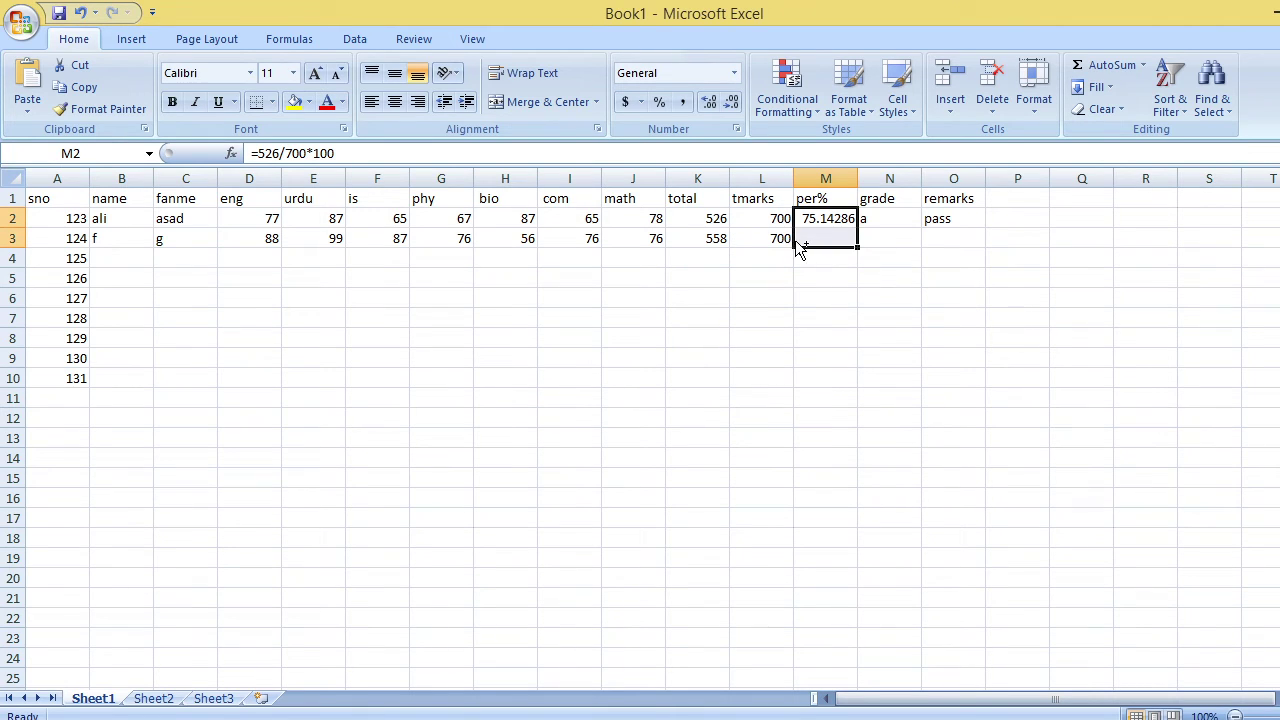
key(ctrl+d)
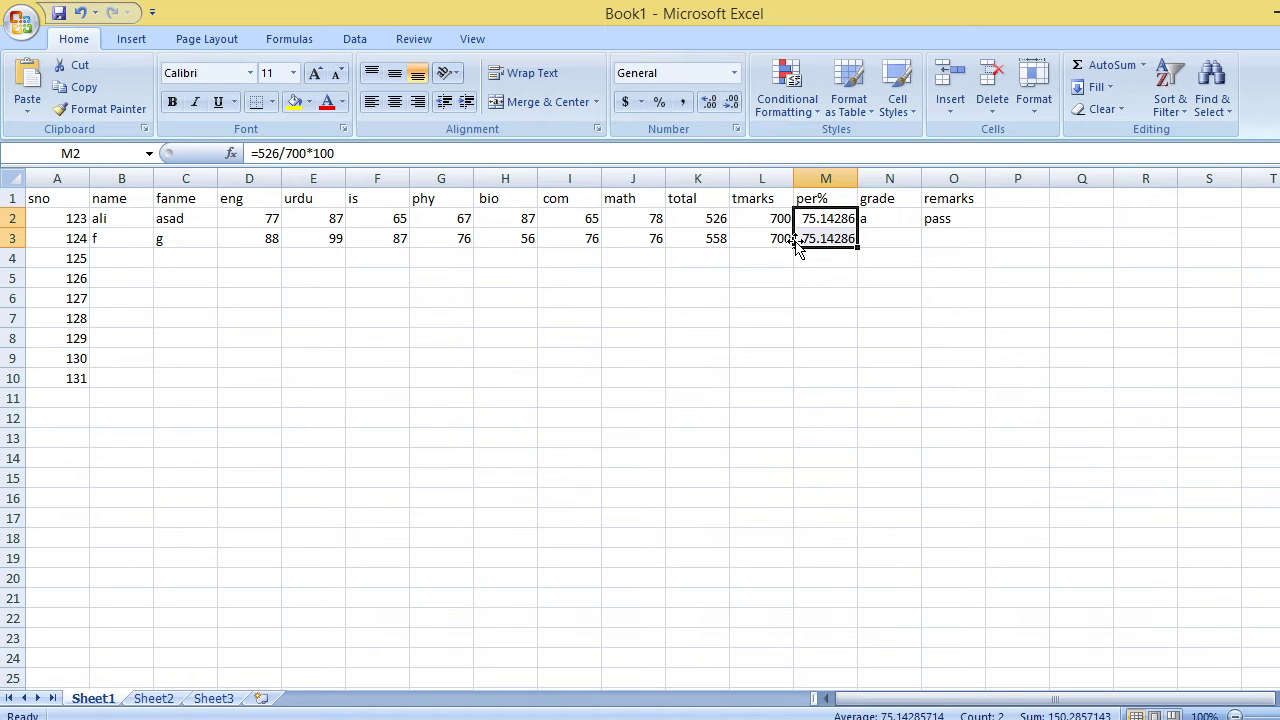
click(797, 245)
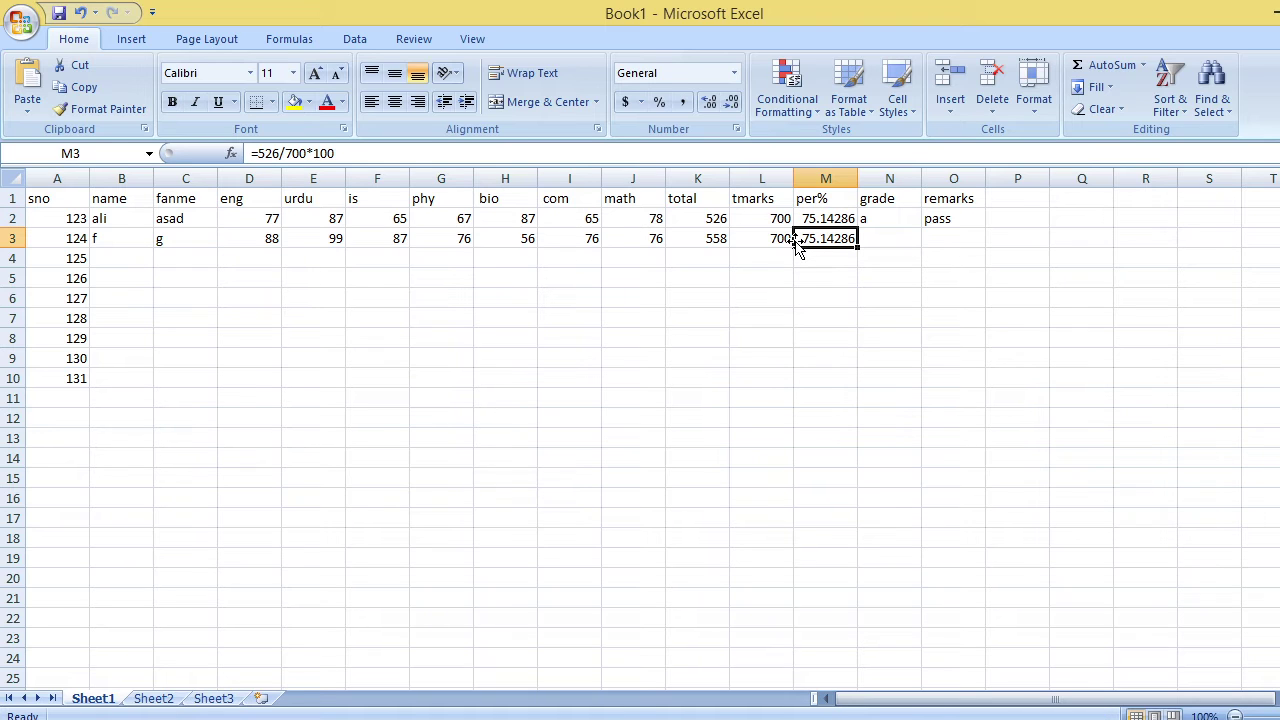
click(280, 153)
key(BackSpace)
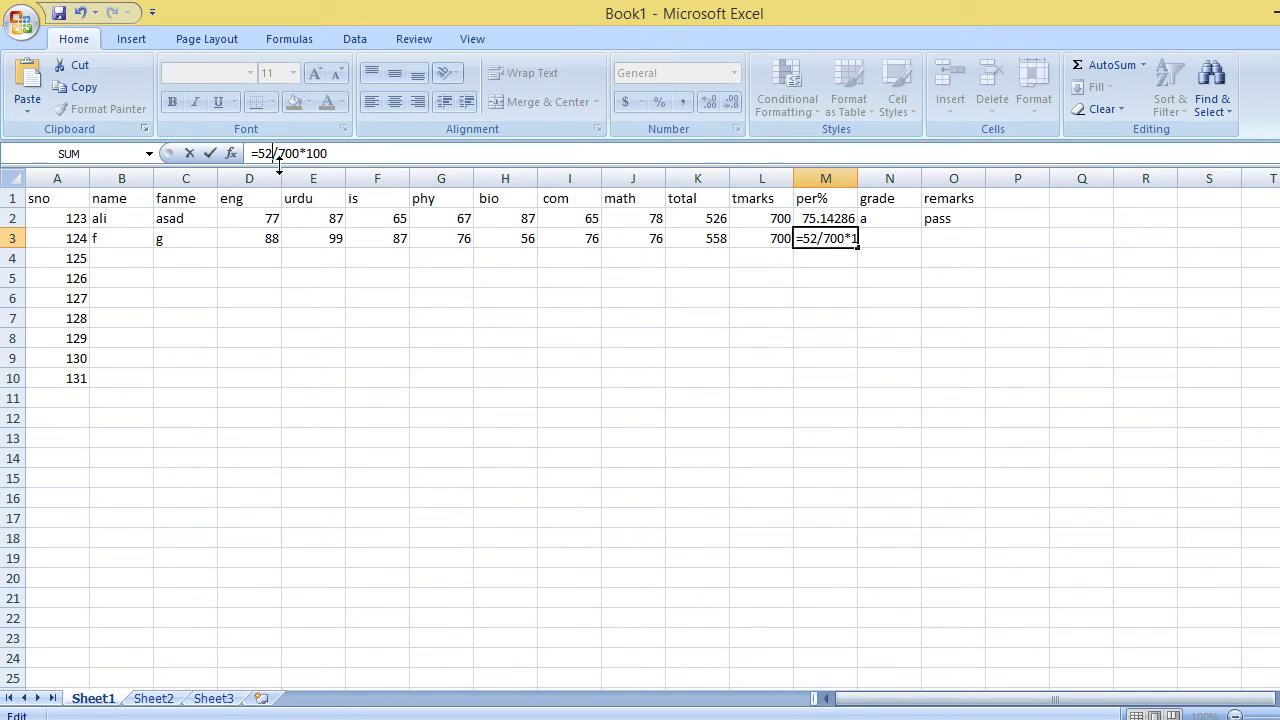
key(BackSpace)
text(5)
text(8)
key(Return)
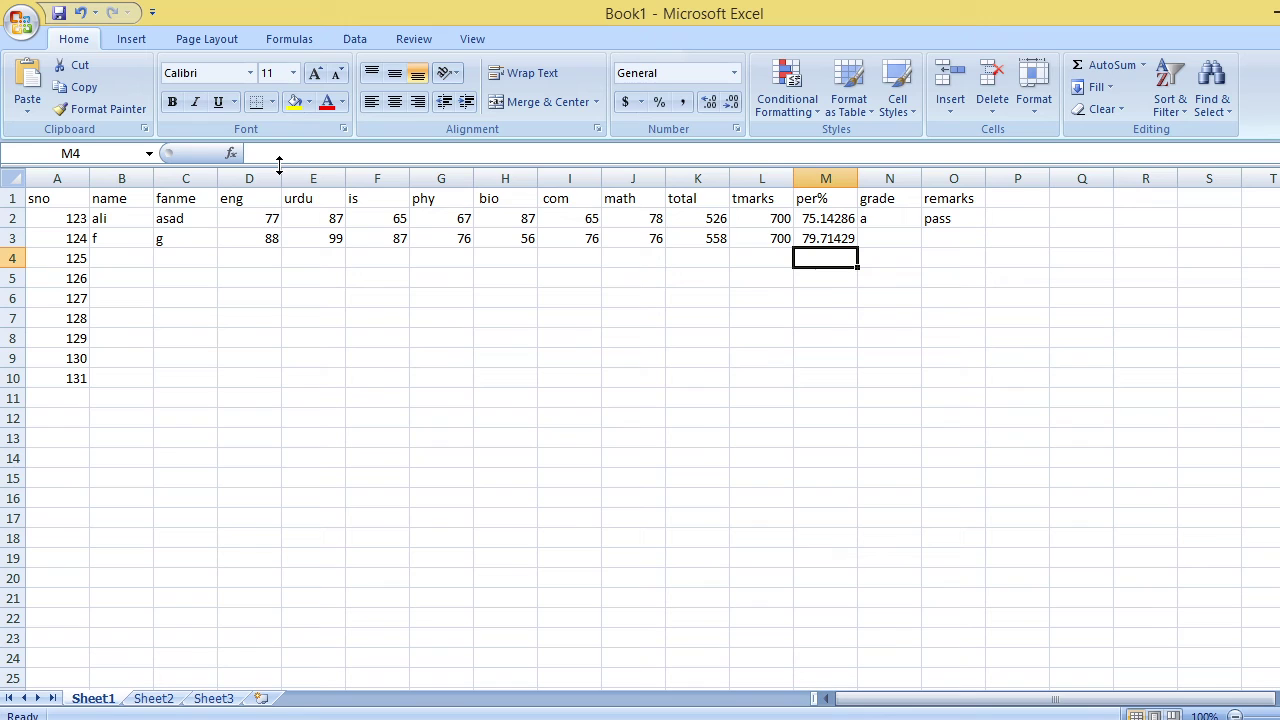
- Change the math mark in J3 to 88 and update M3 to =570/700*100, showing 81.42857
click(712, 240)
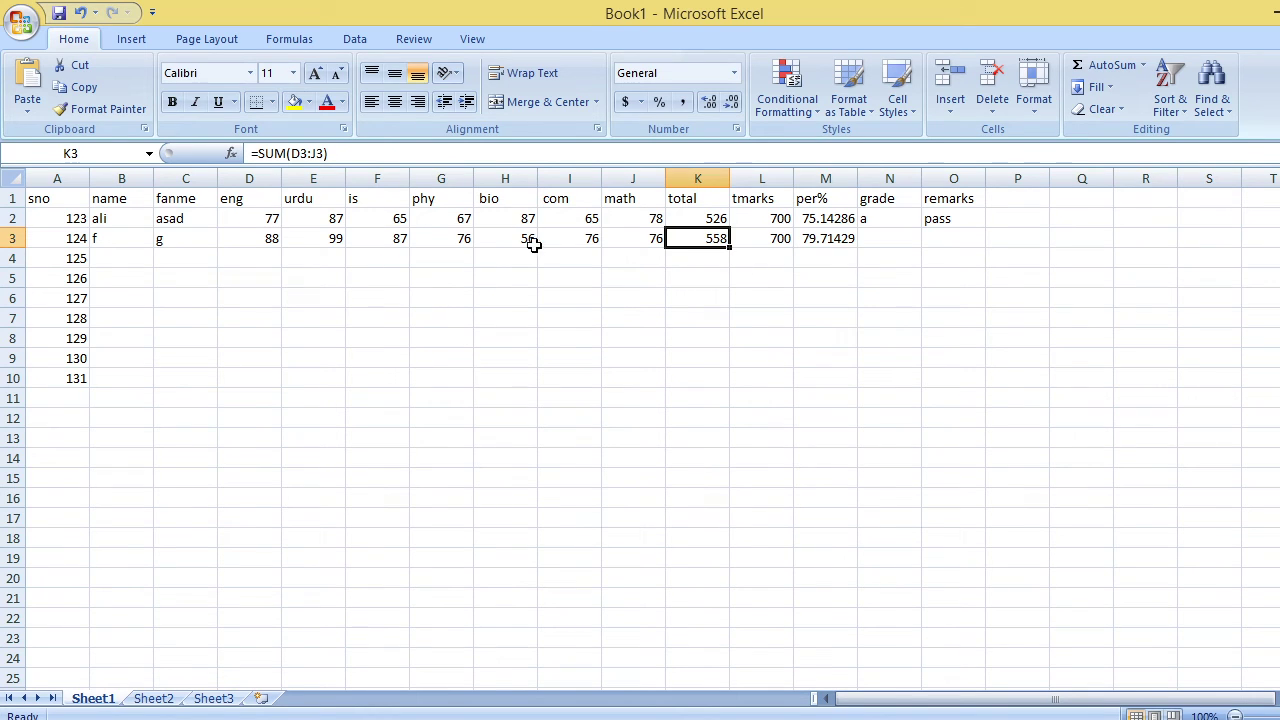
click(638, 238)
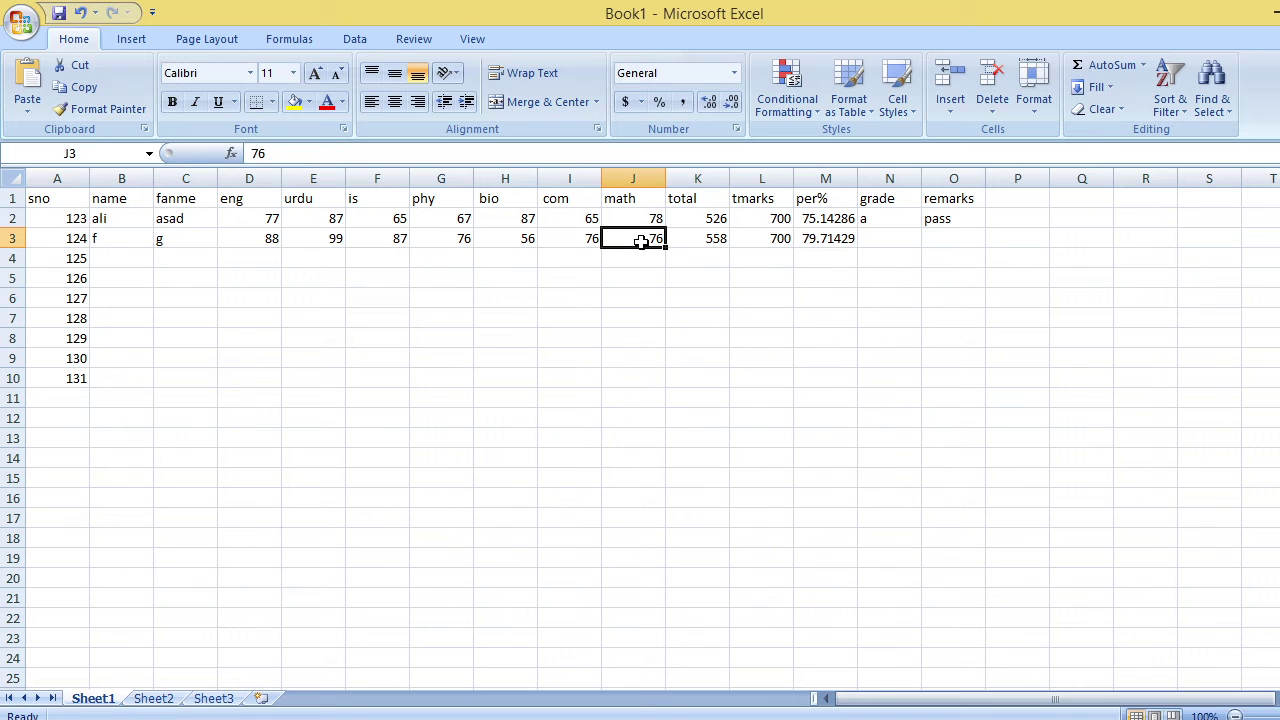
text(88)
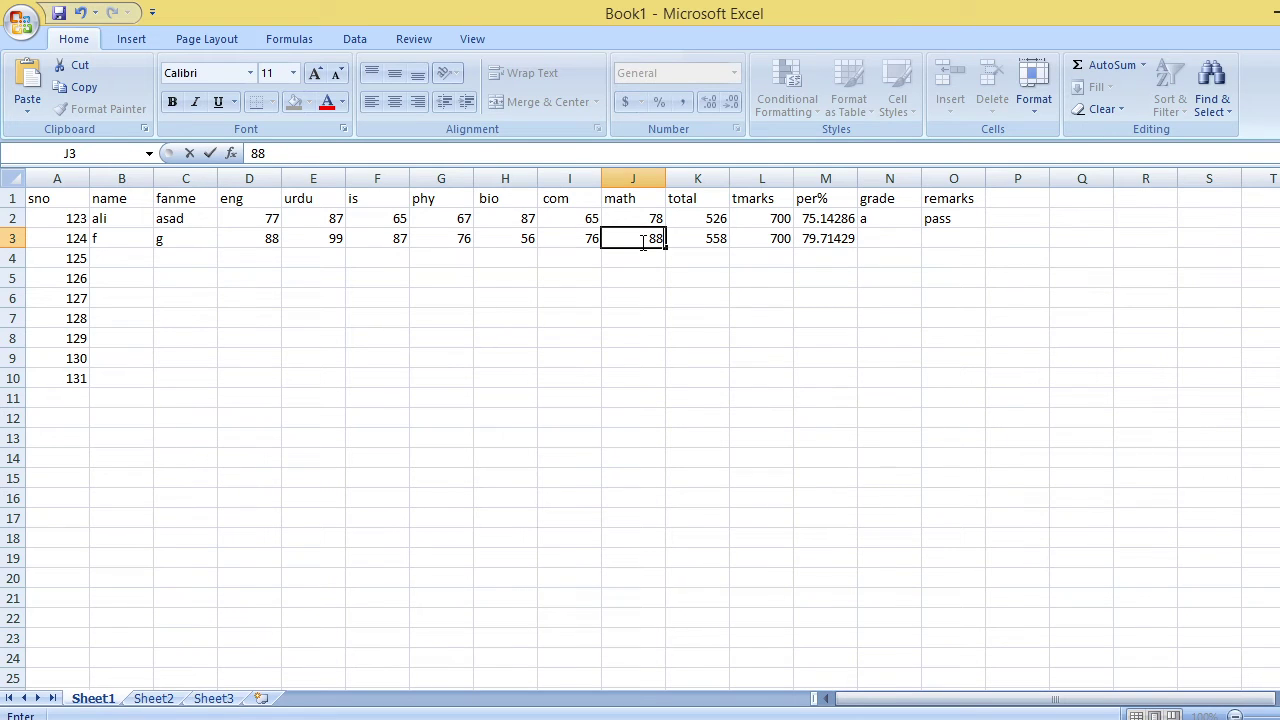
key(Tab)
key(Tab)
key(Tab)
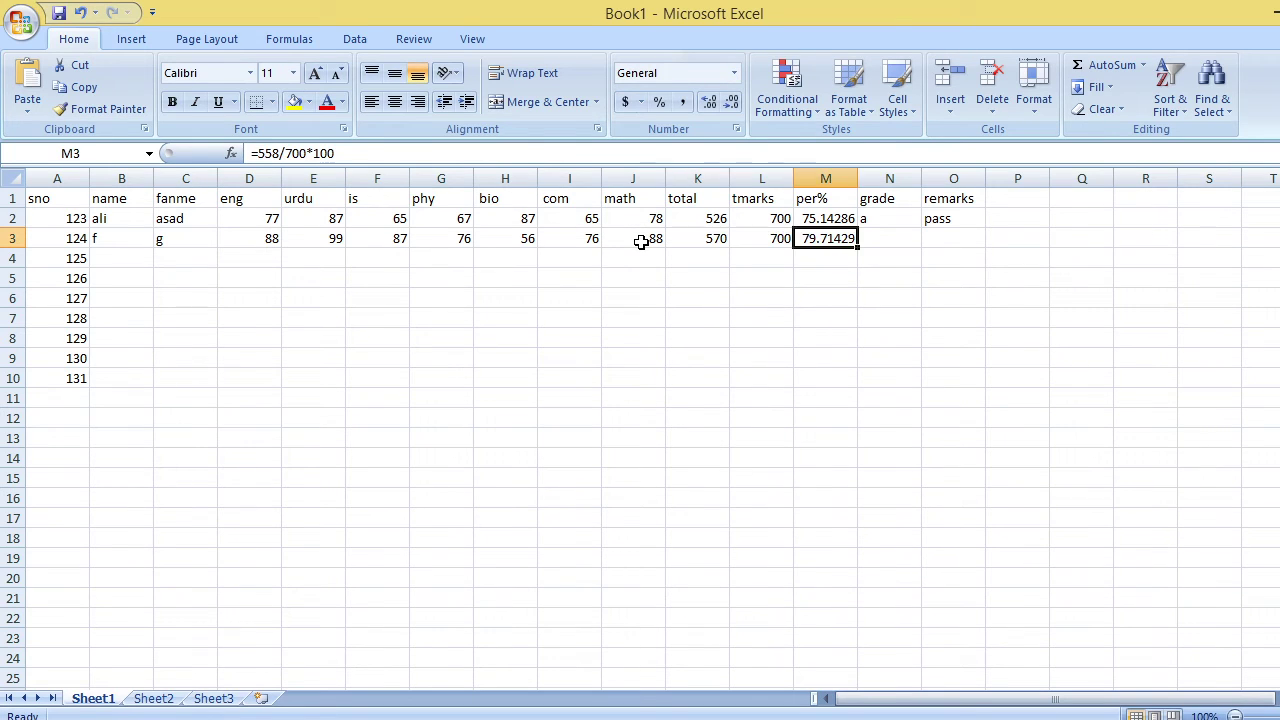
click(271, 153)
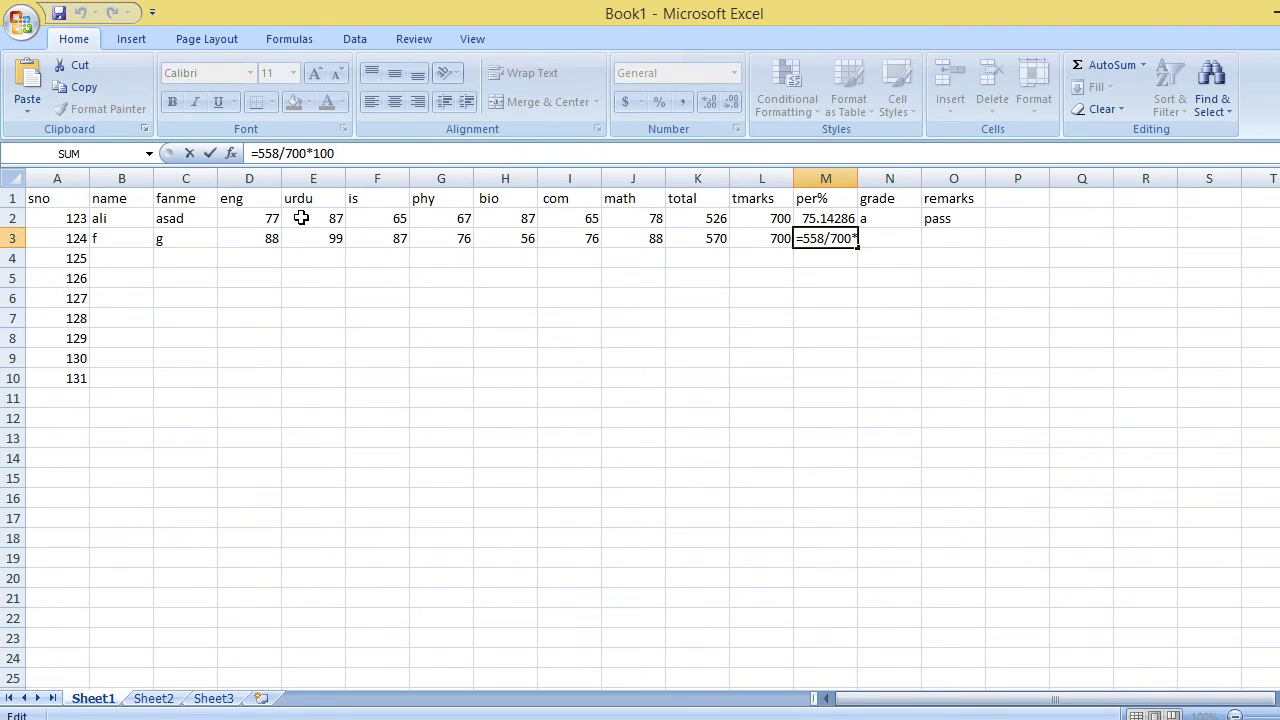
key(BackSpace)
key(BackSpace)
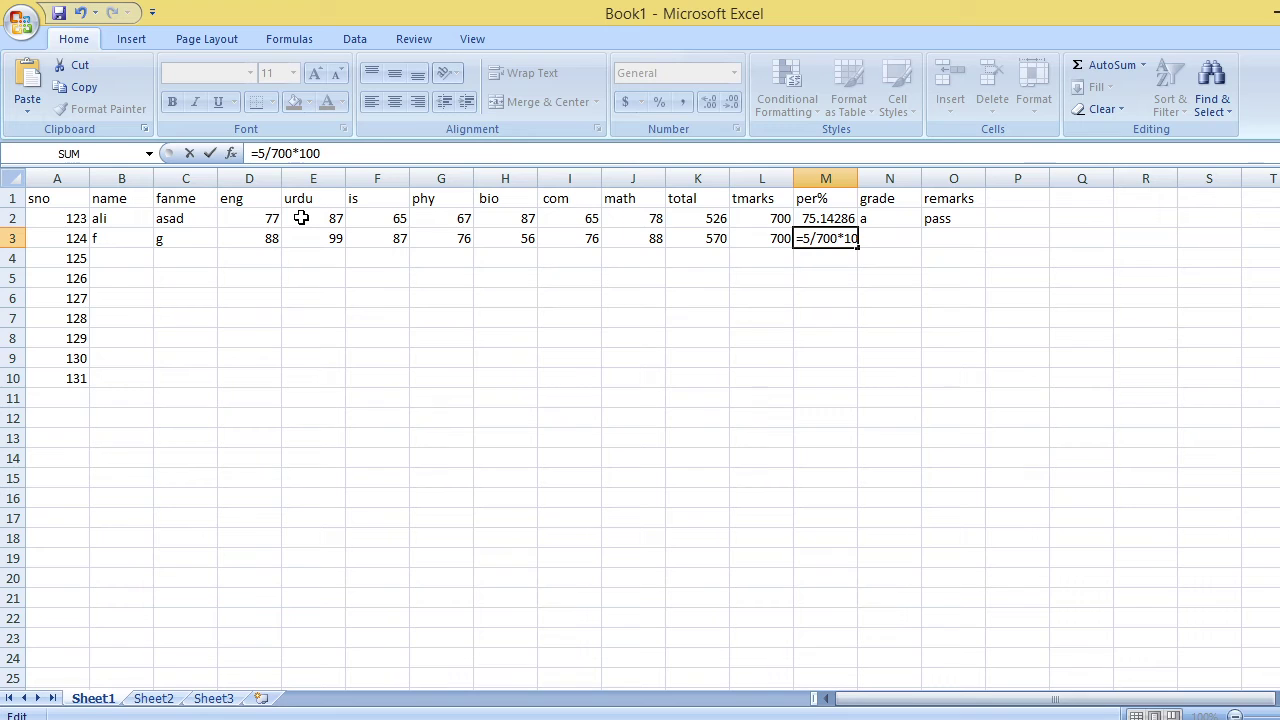
text(70)
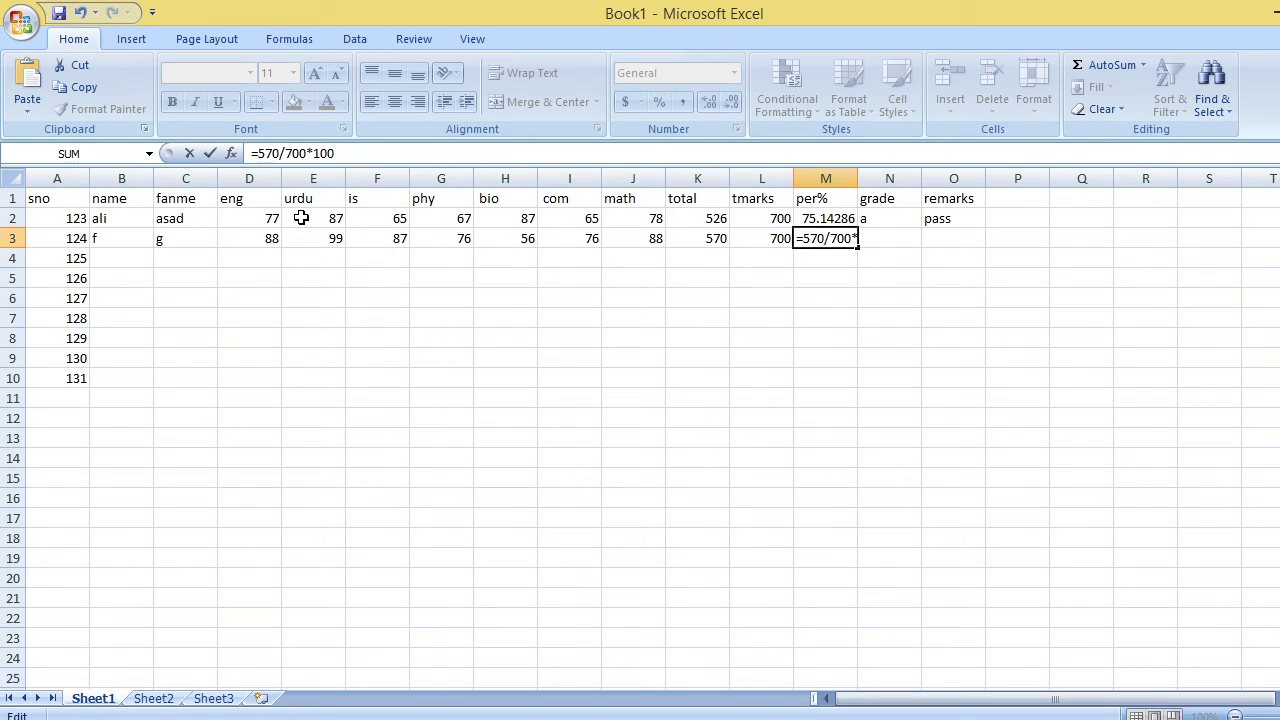
key(Return)
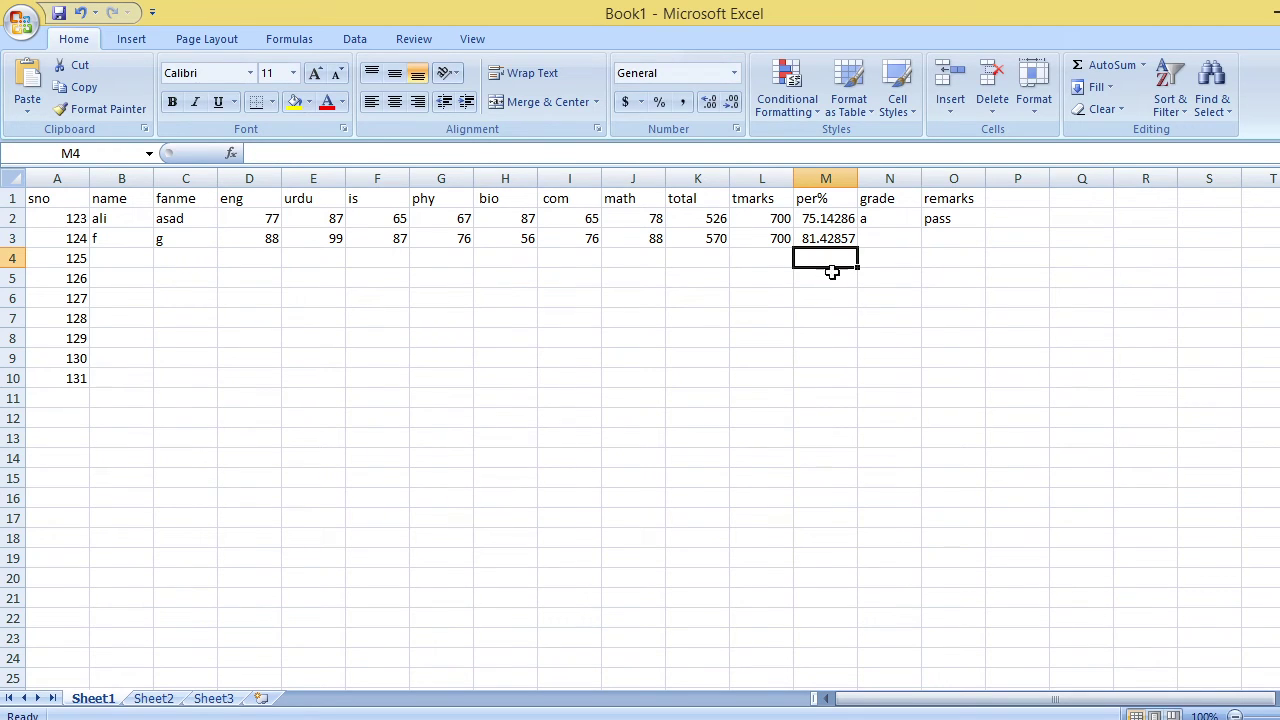
click(818, 238)
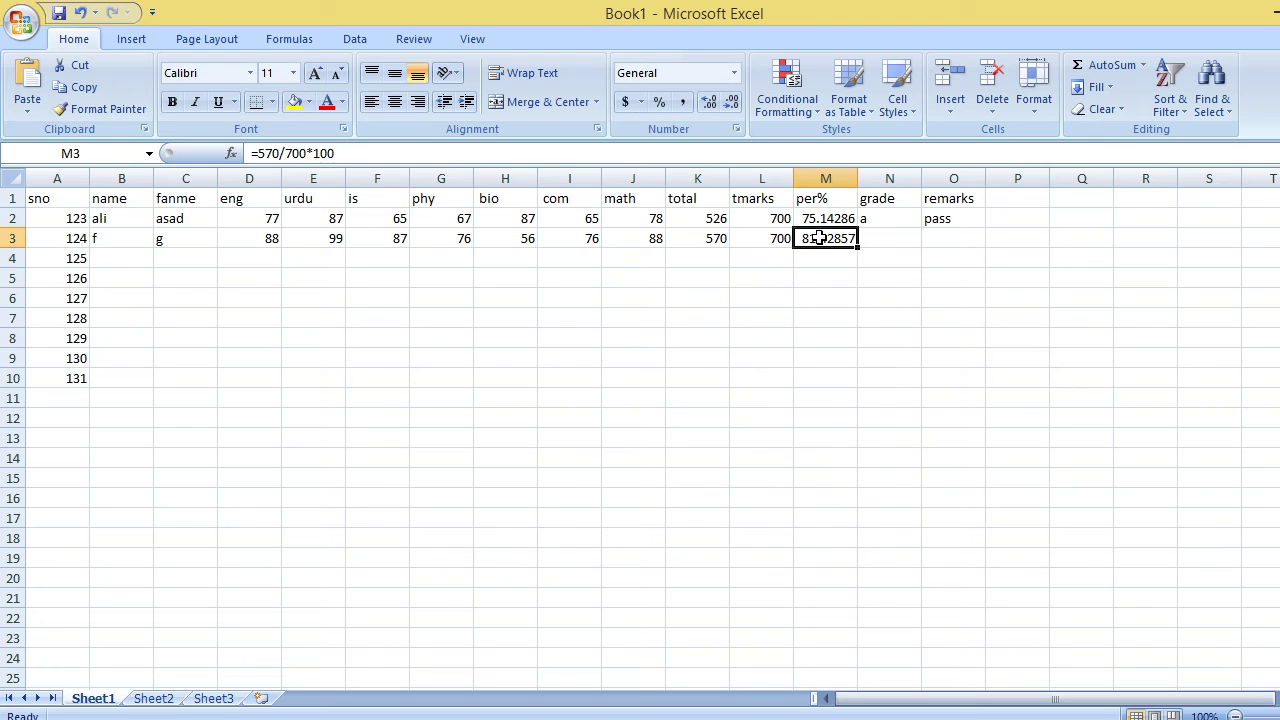
click(884, 234)
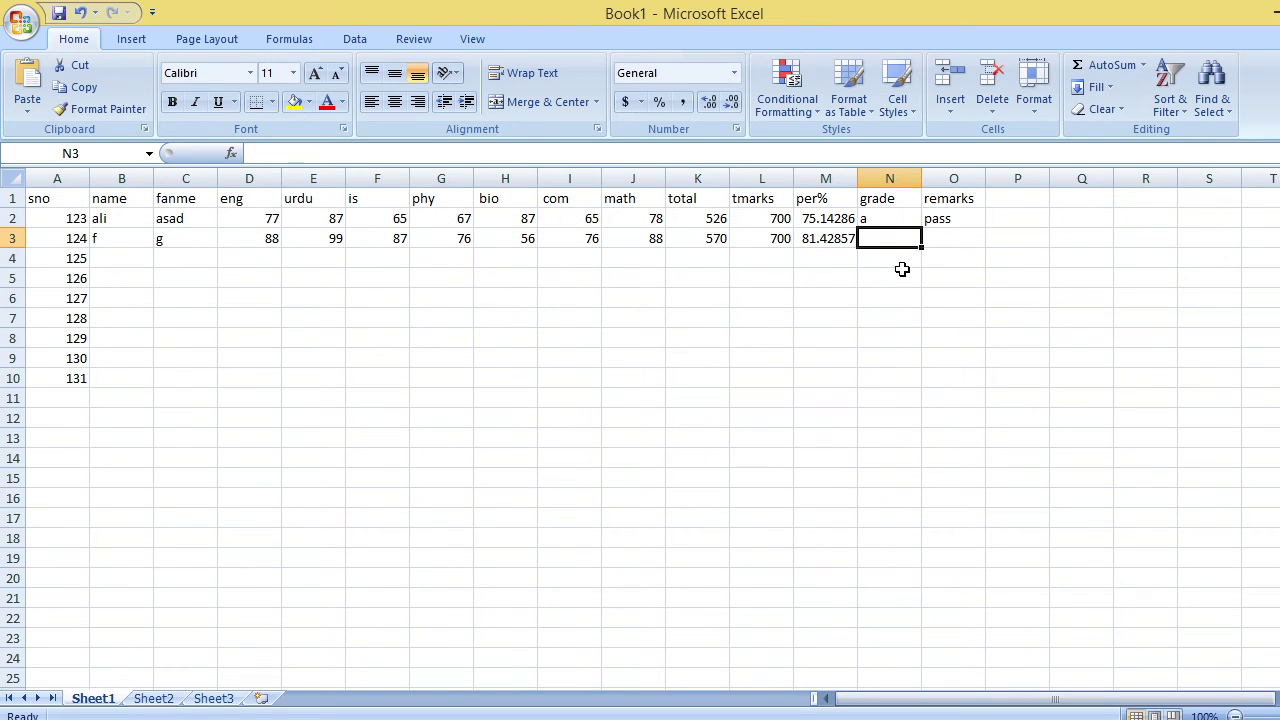
- Fill the N2:O2 grade and remarks formulas down into row 3, giving a1 and pass
click(871, 222)
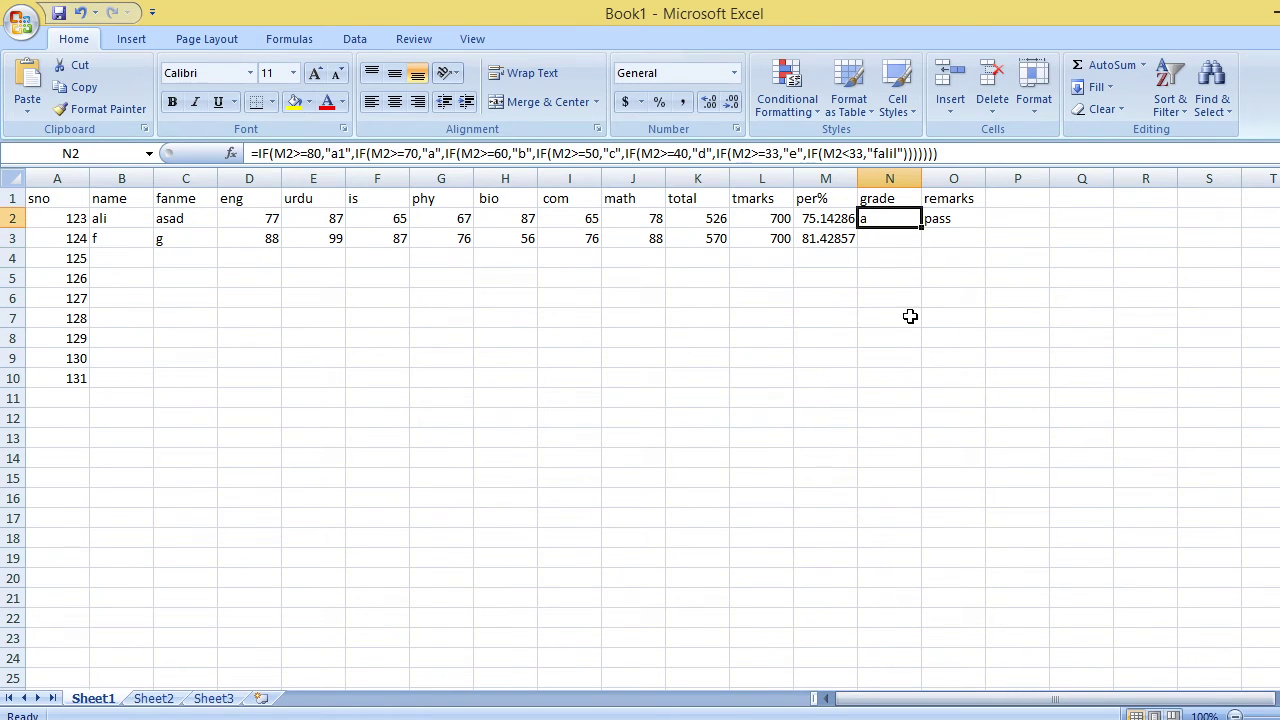
key(shift+Right)
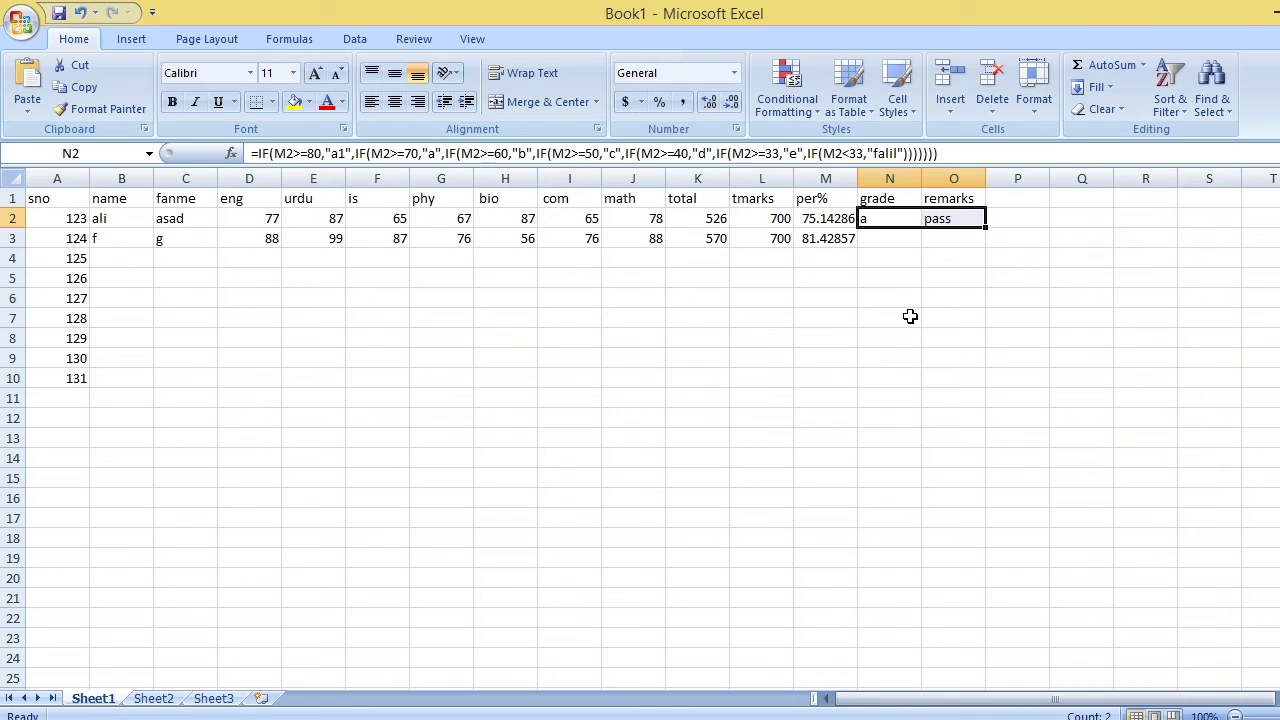
key(shift+Down)
key(ctrl+d)
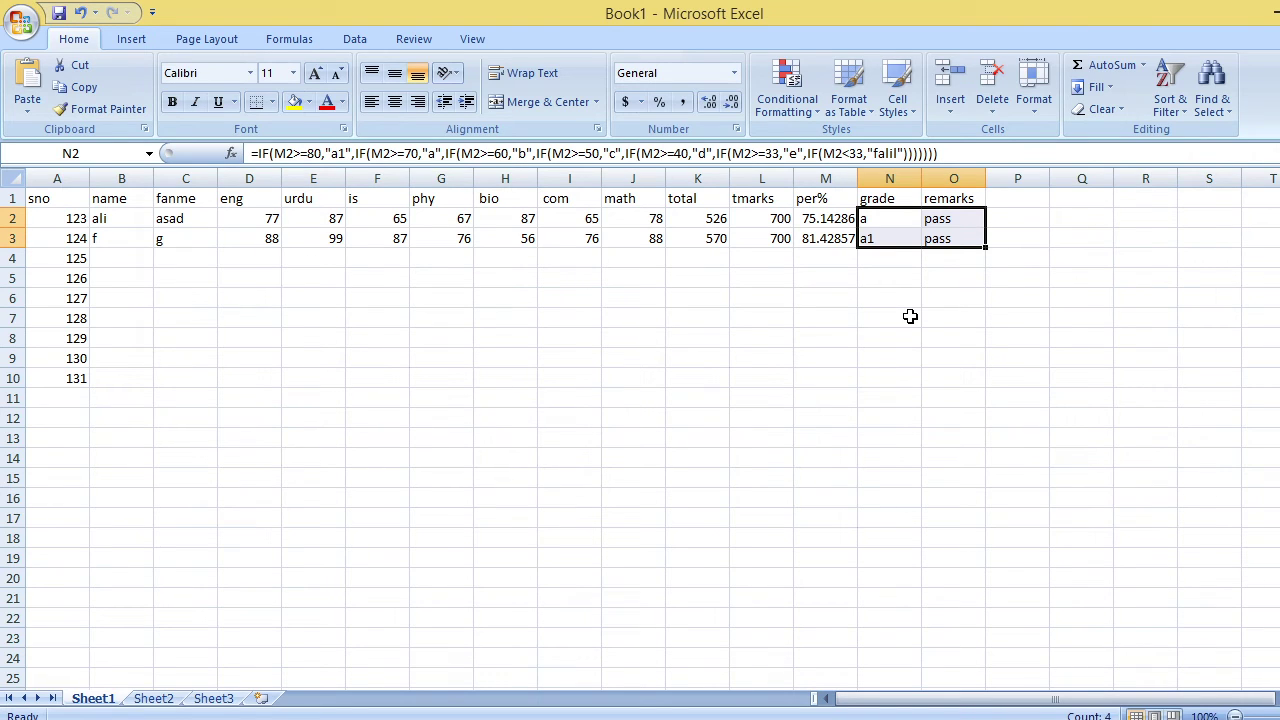
key(Down)
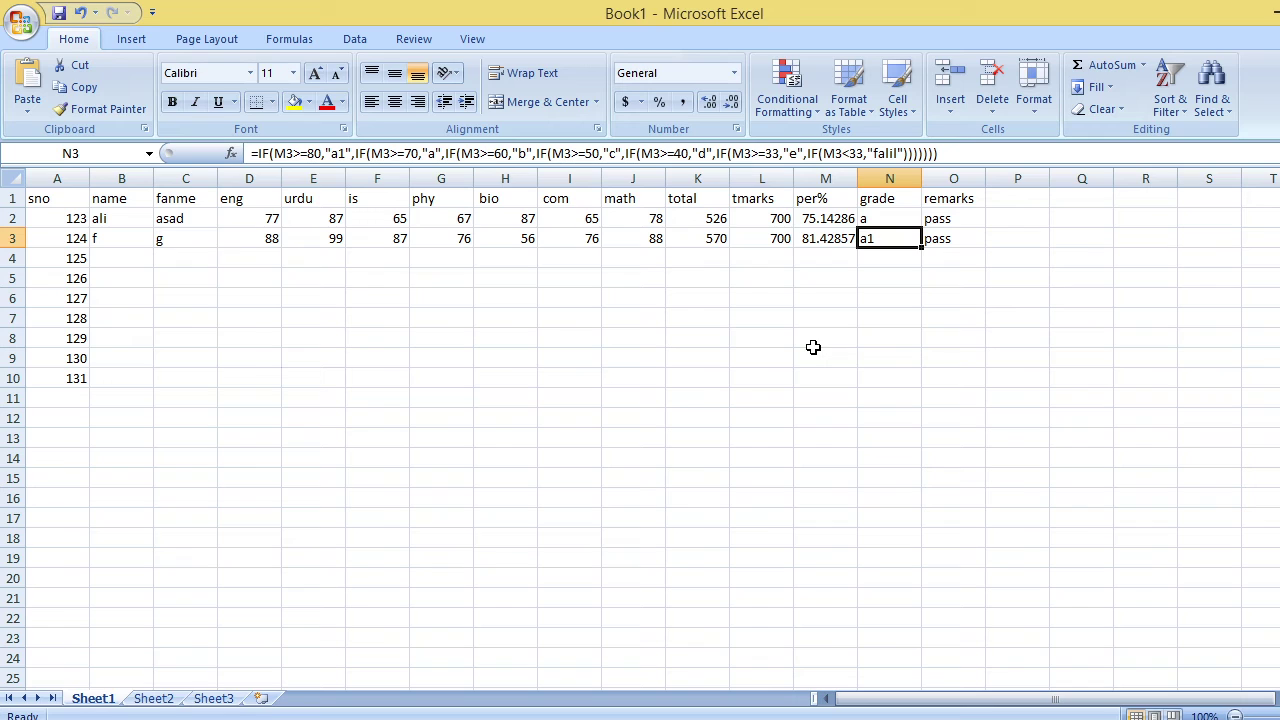
key(Right)
key(Left)
key(Down)
key(Left)
key(Left)
key(Left)
key(Left)
key(Left)
key(Left)
key(Left)
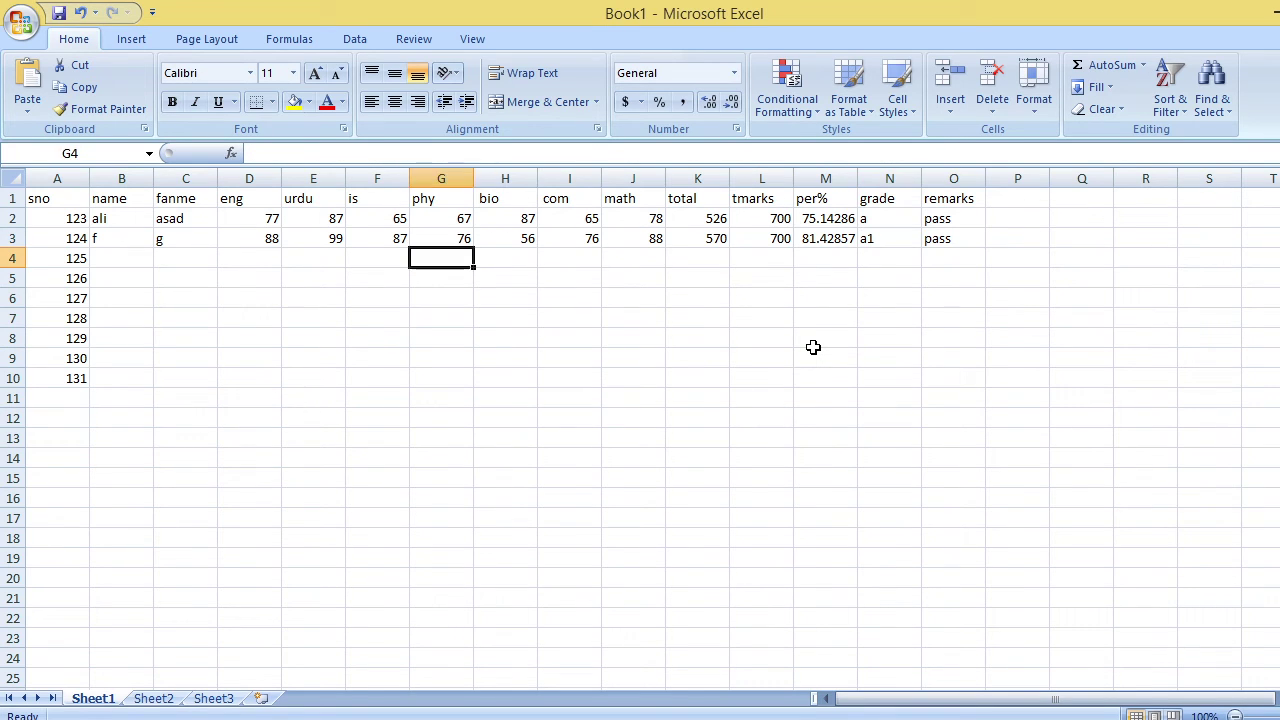
key(Left)
key(Left)
key(Left)
key(Left)
key(Left)
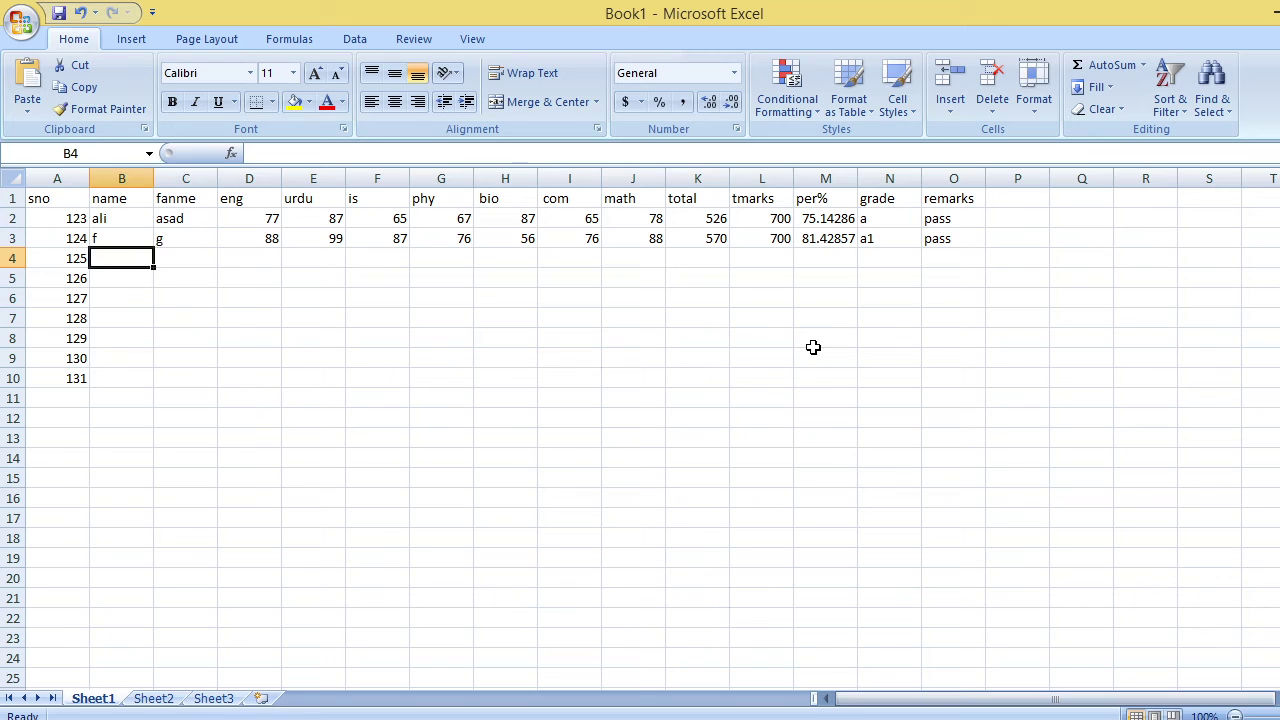
- Correct B4 and enter name 'd' and father's name 'f' for the third student
text(5)
key(Tab)
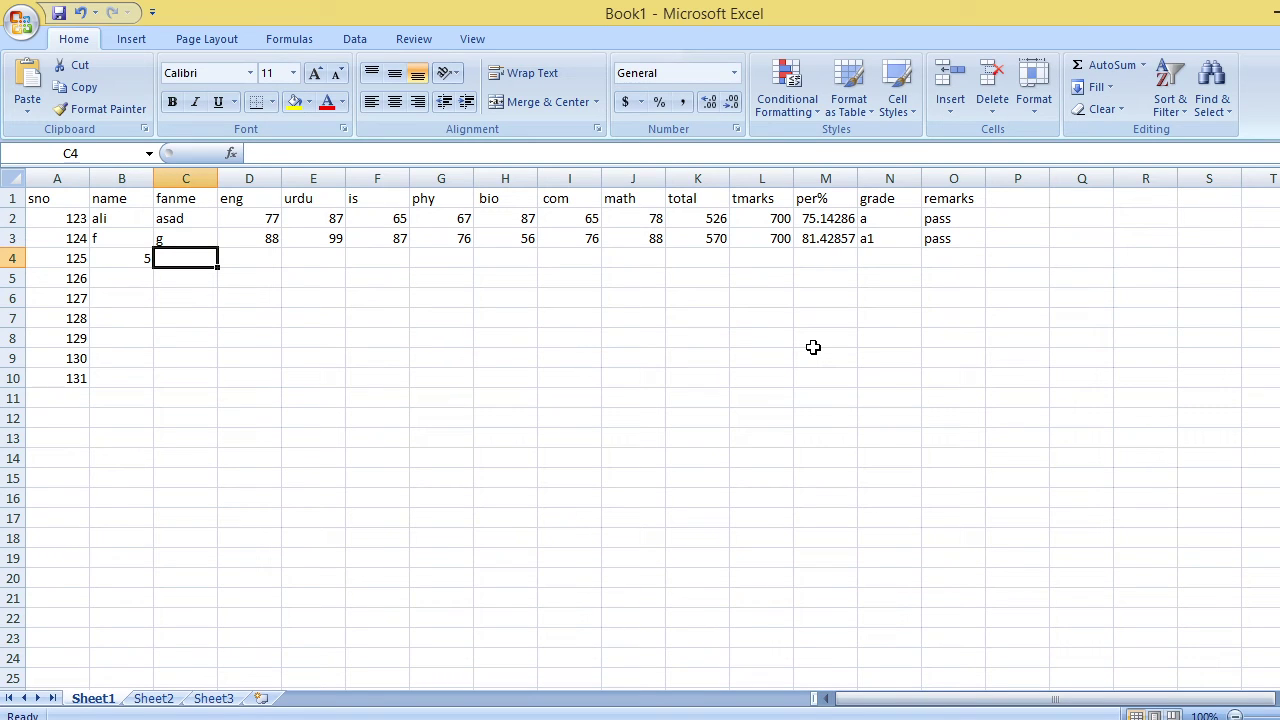
key(Left)
key(BackSpace)
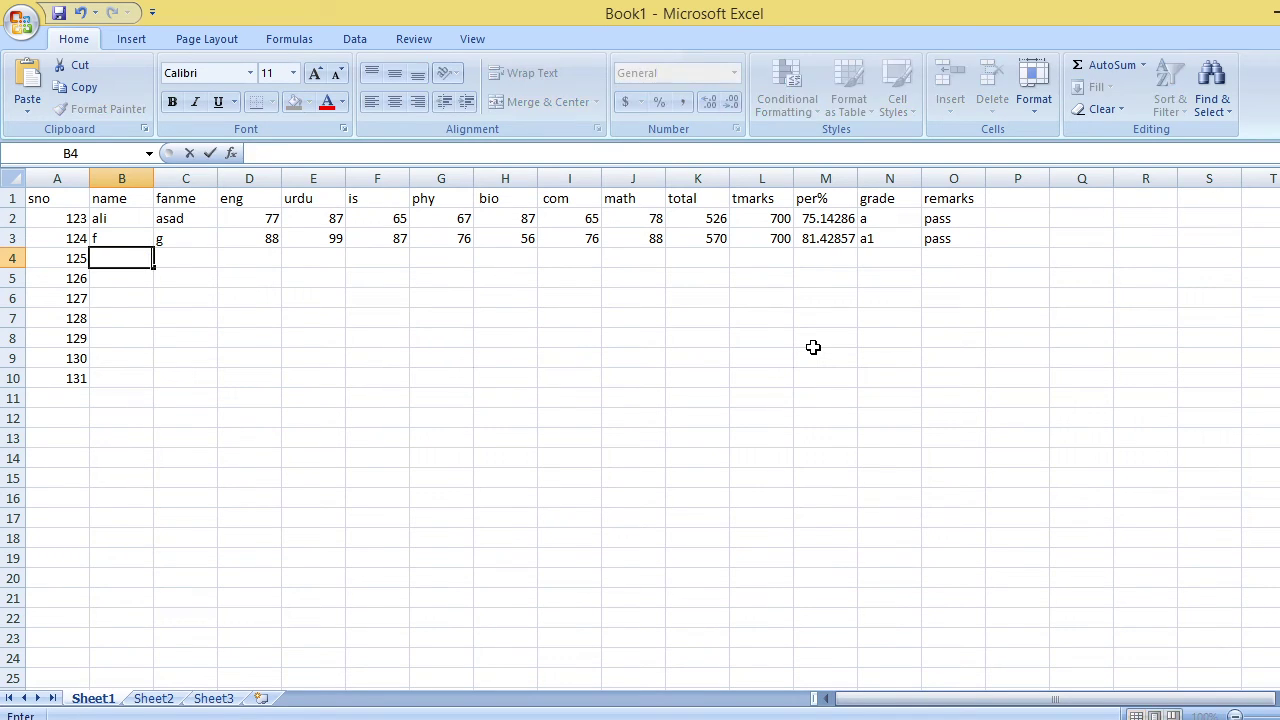
text(d)
key(Tab)
text(f)
key(Tab)
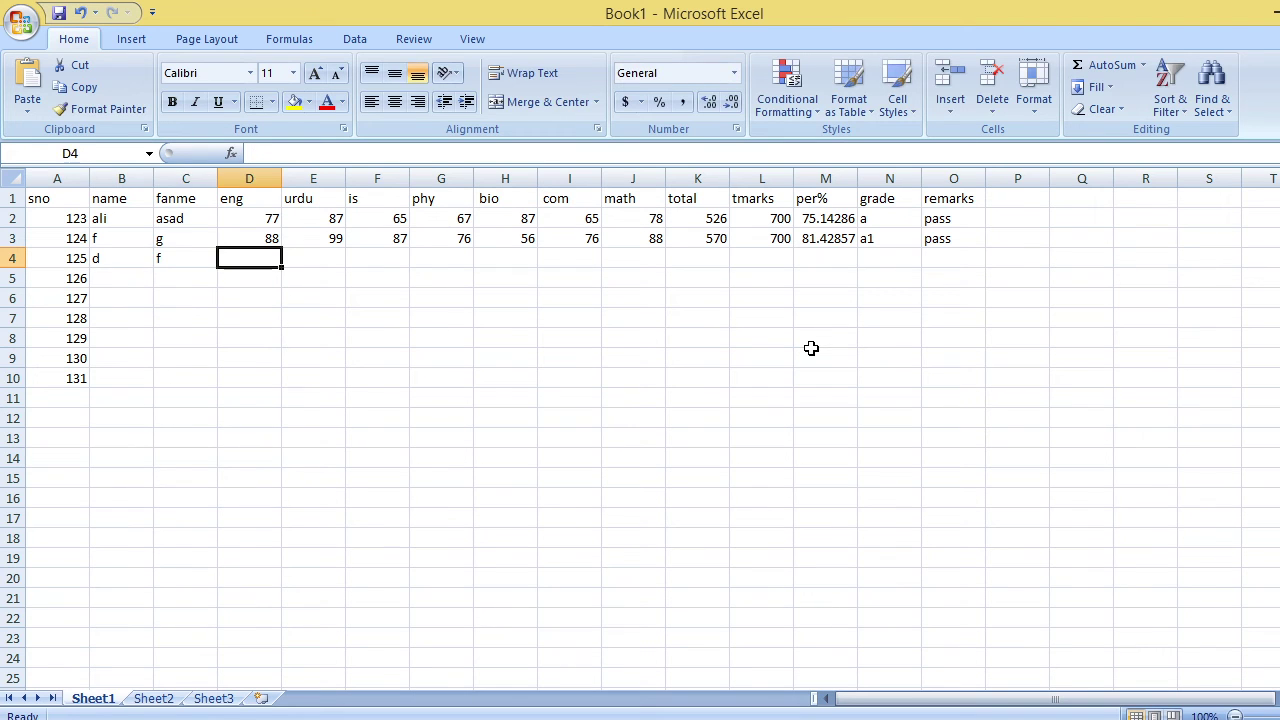
- Enter the third student's marks: 22, 33, 21, 11, 23, 32, 11
text(22)
key(Tab)
text(3)
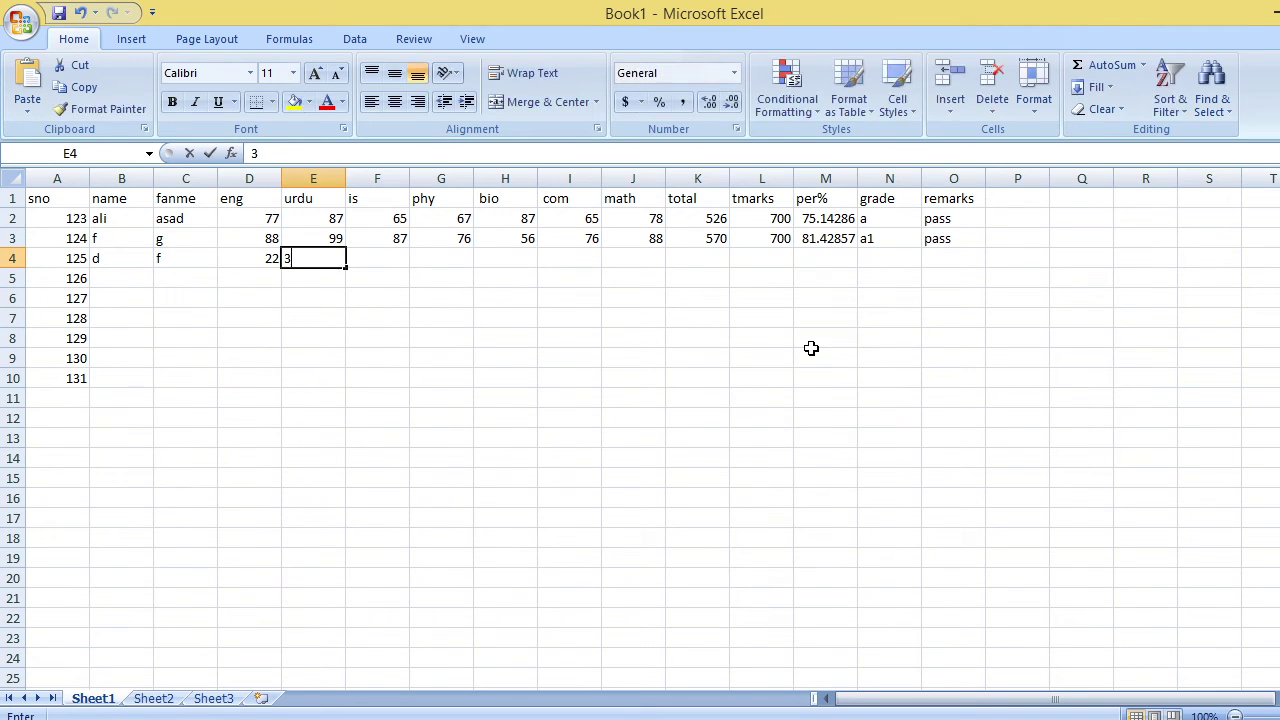
text(3)
key(Tab)
text(21)
key(Tab)
text(11)
key(Tab)
text(23)
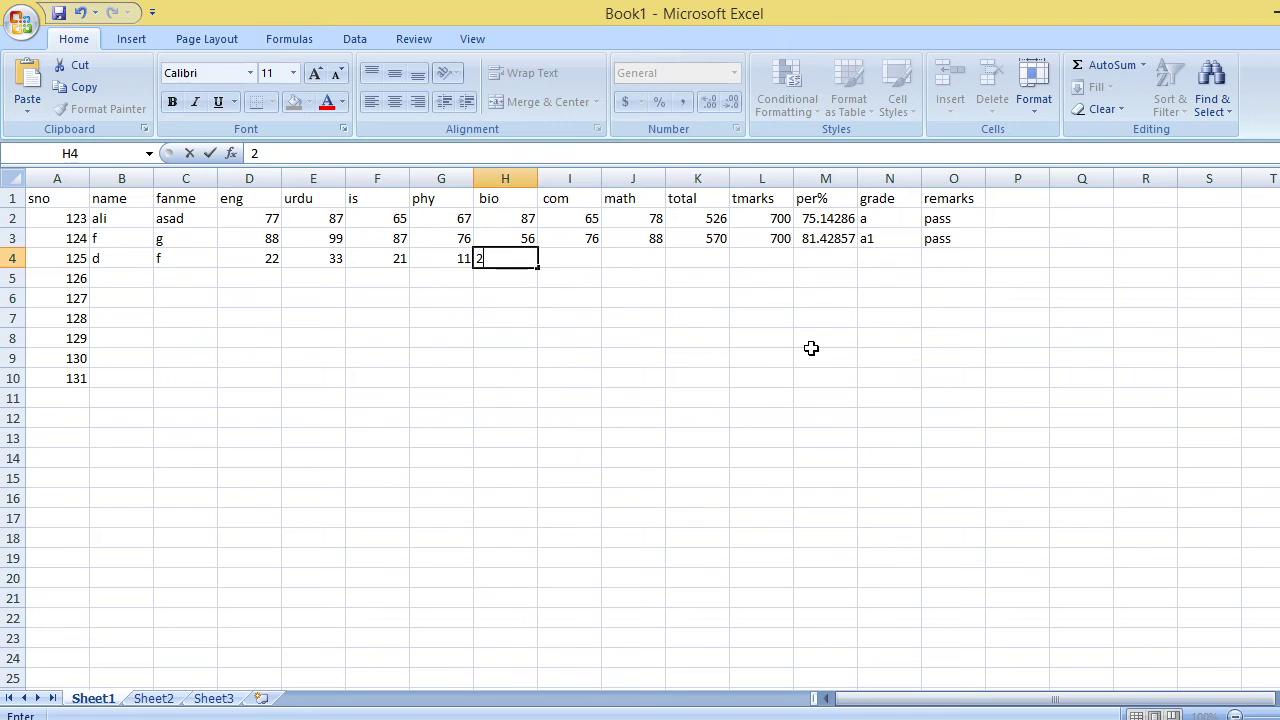
key(Tab)
text(32)
key(Tab)
text(11)
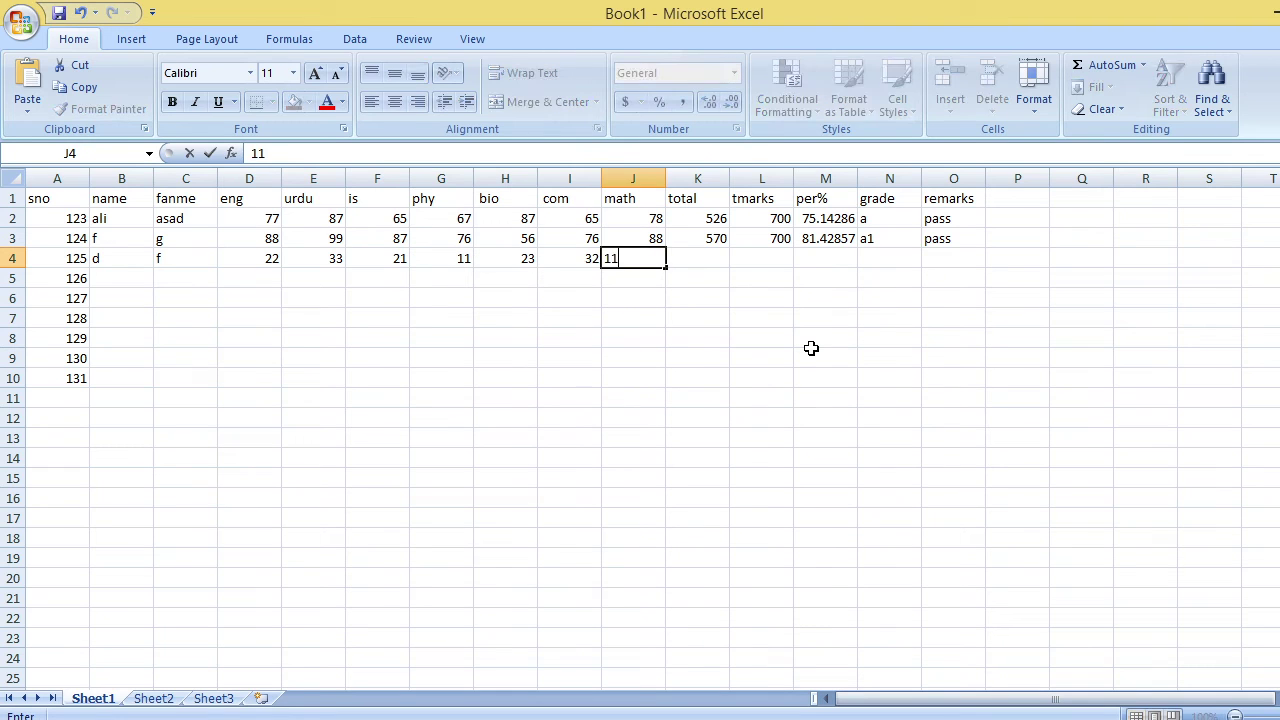
key(Tab)
- Fill the total SUM, total marks 700 and percentage formulas down into row 4
key(Up)
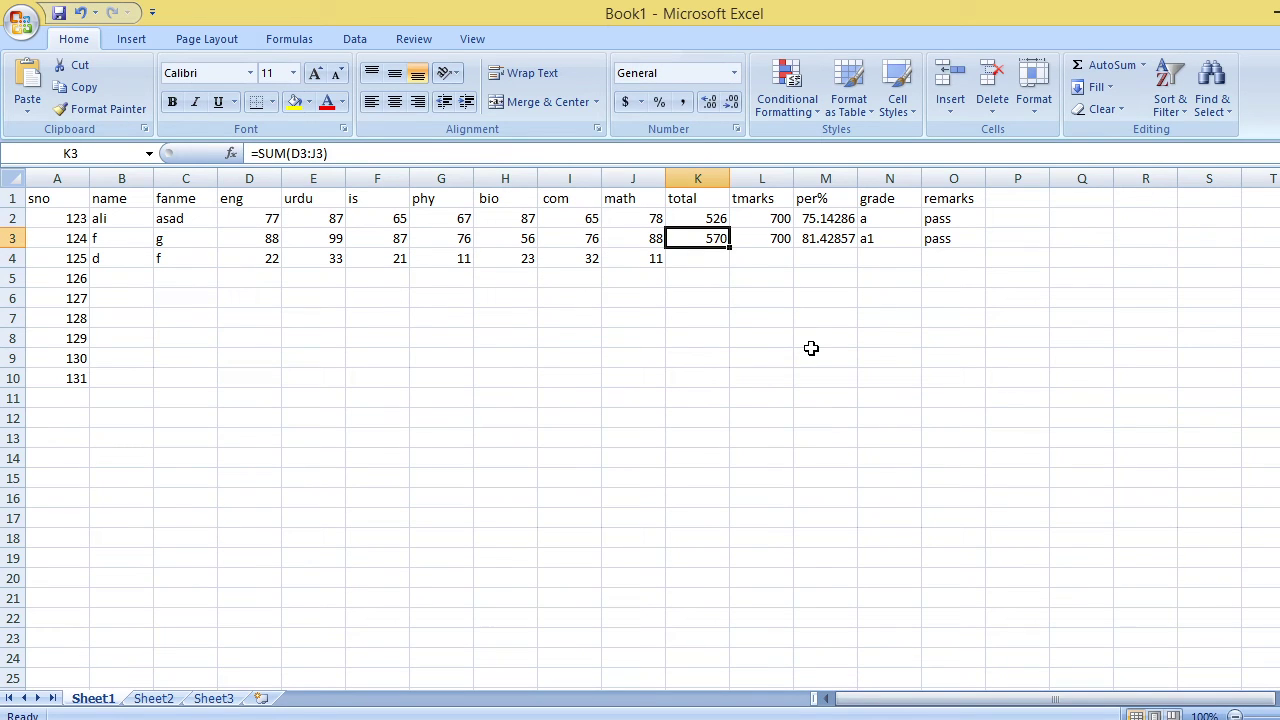
key(shift+Down)
key(ctrl+d)
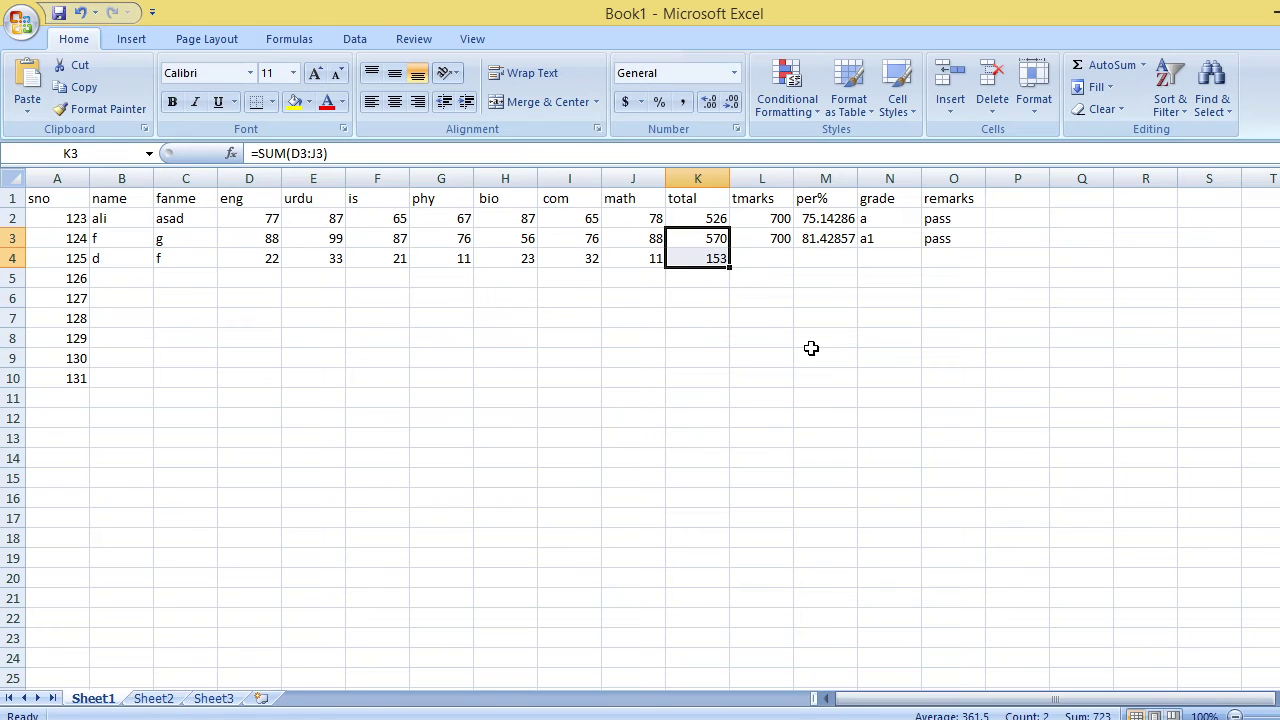
key(Right)
key(shift+Down)
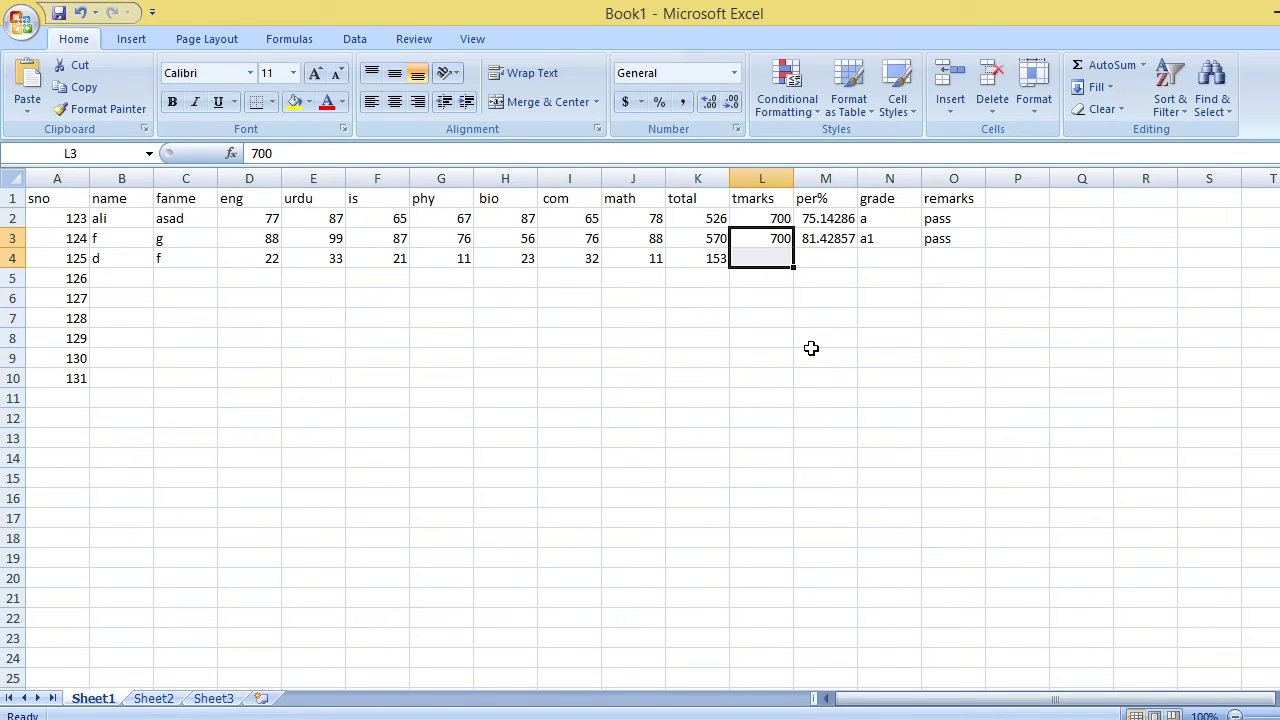
key(ctrl+d)
key(Right)
key(shift+Down)
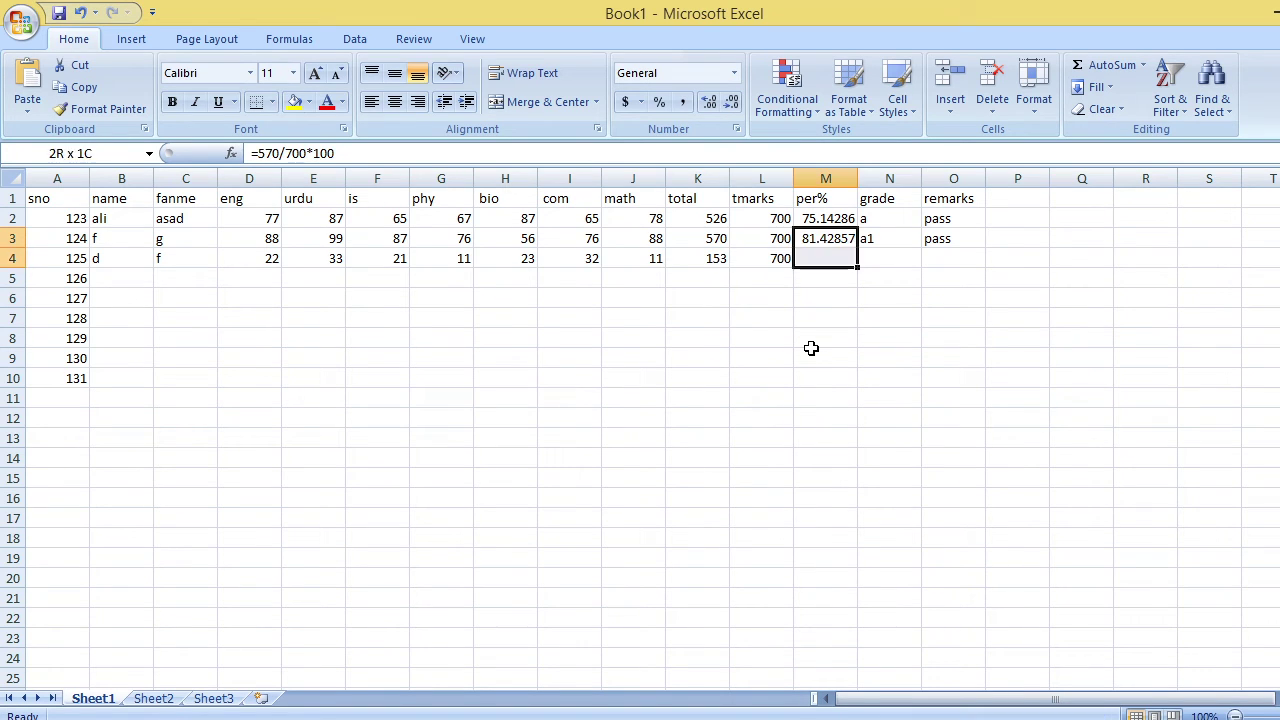
key(ctrl+d)
key(Down)
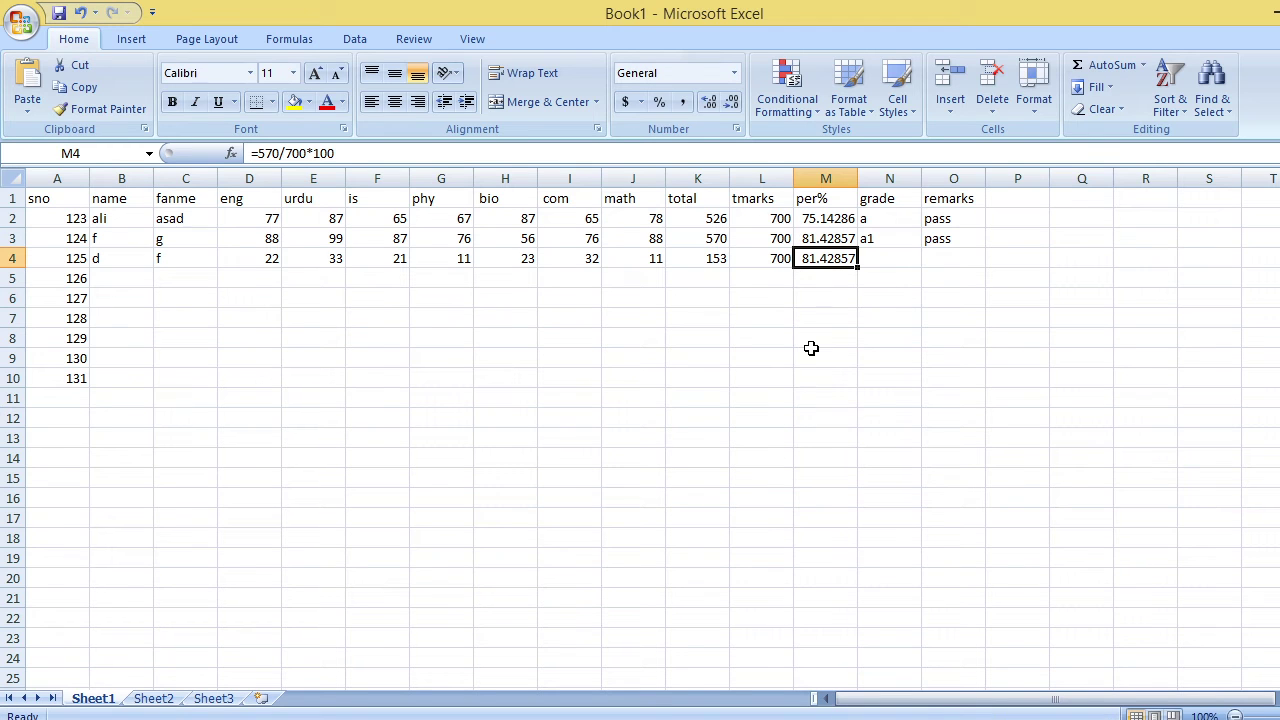
- Correct M4's formula to =153/700*100, giving 21.85714 percent
click(280, 153)
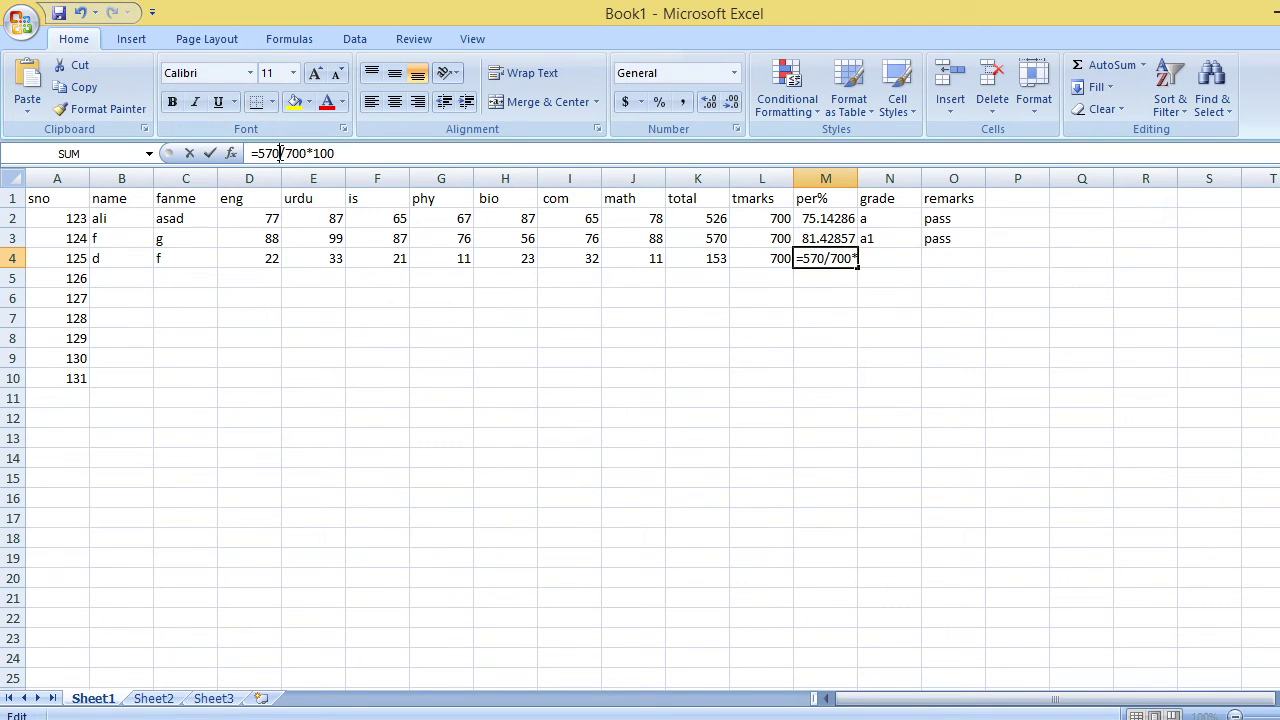
key(BackSpace)
key(BackSpace)
key(BackSpace)
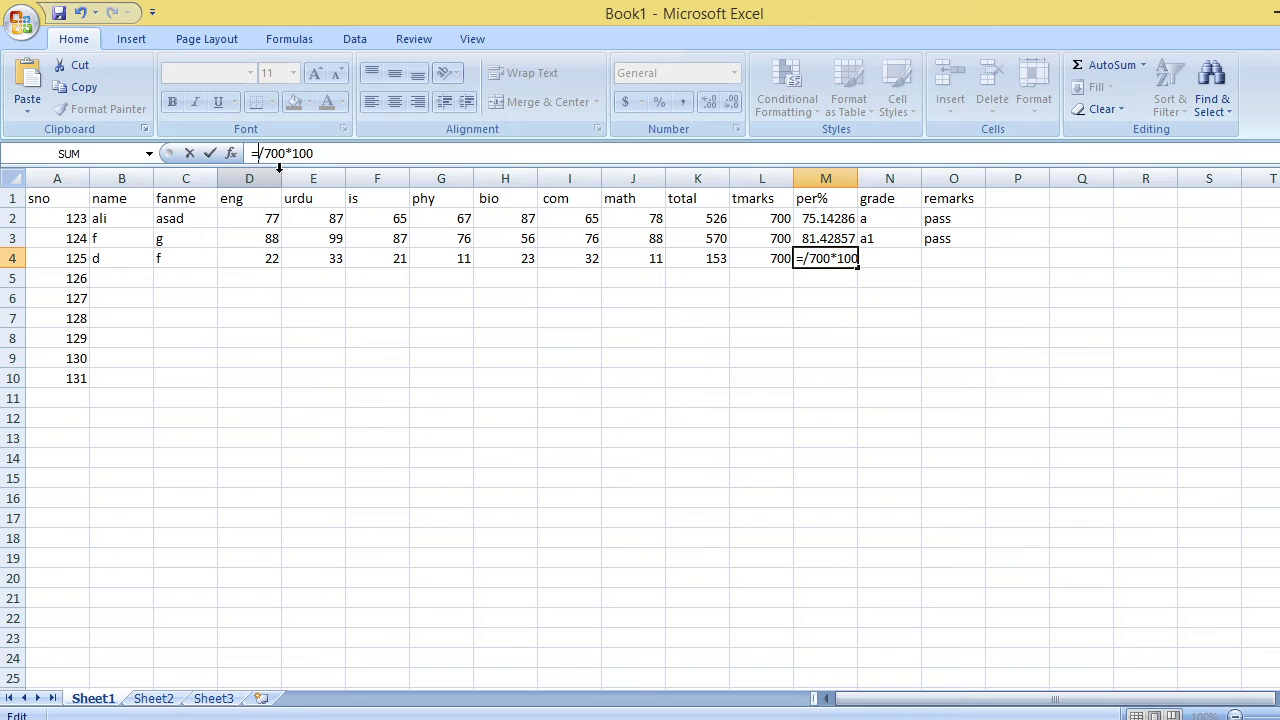
text(153)
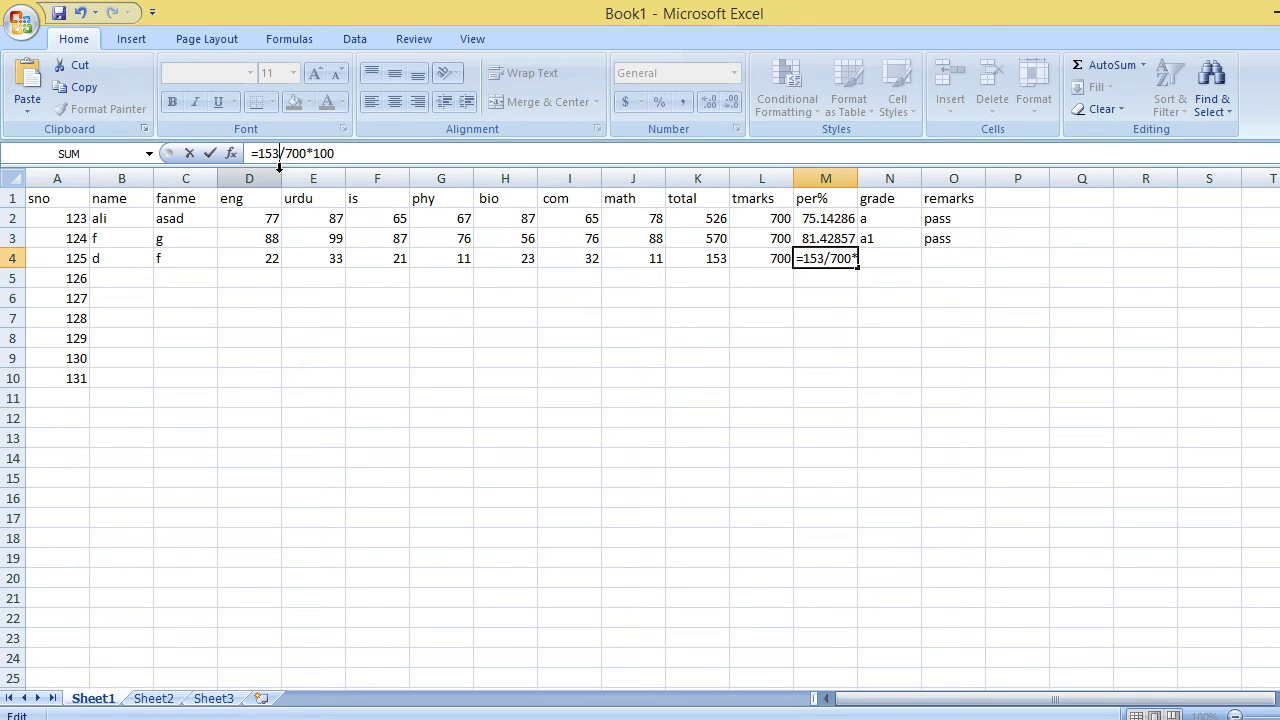
key(Return)
key(Up)
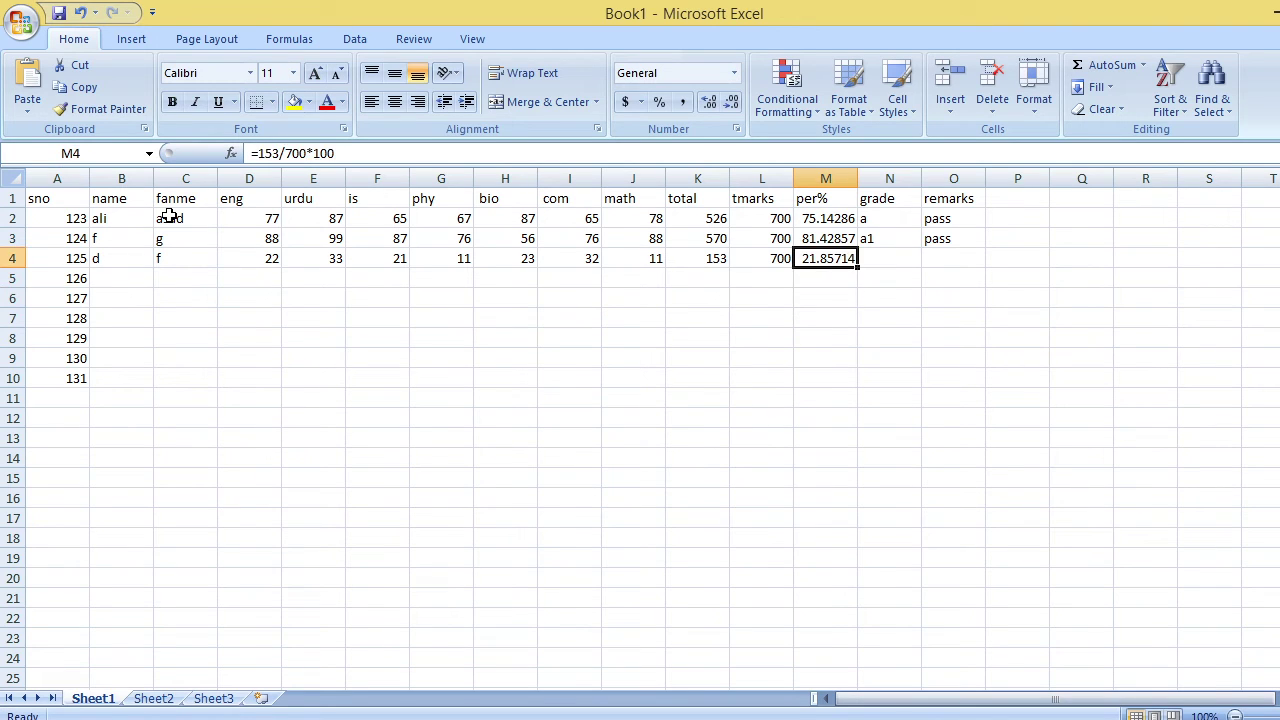
- Extend the grade and remarks formulas from N3:O3 into row 4
key(Right)
key(Up)
key(shift+Right)
key(shift+Down)
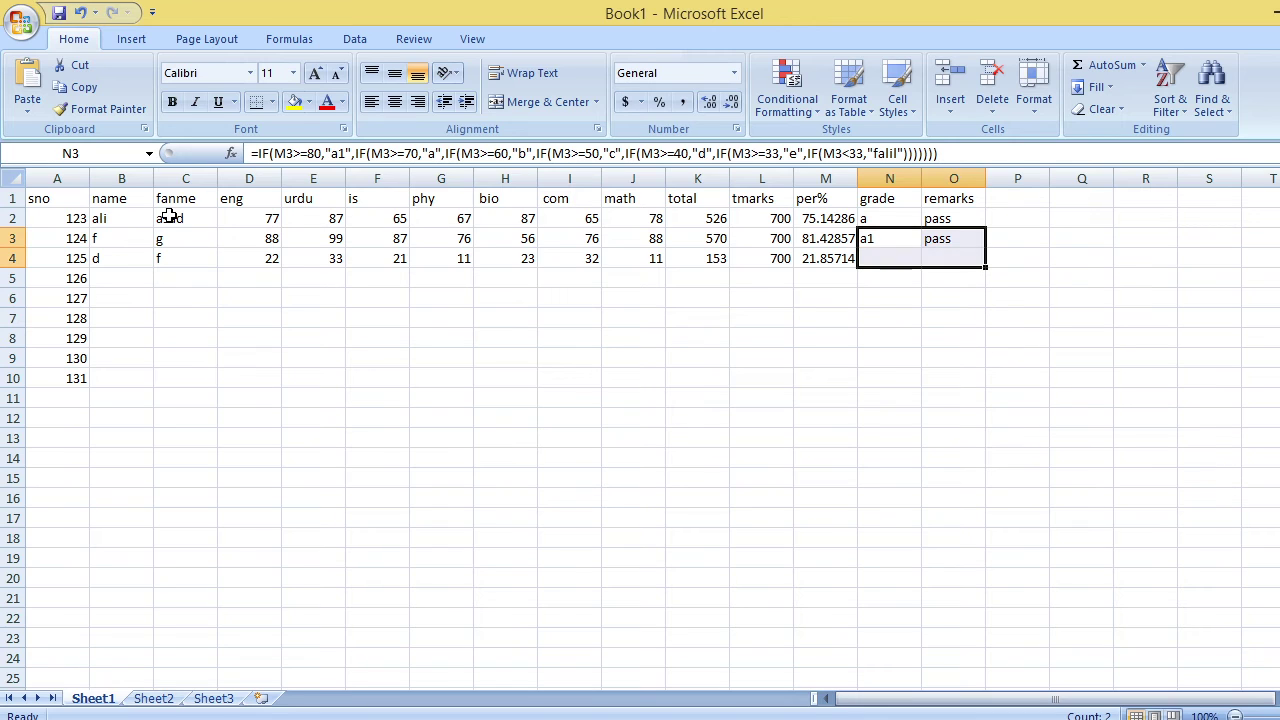
click(951, 355)
drag(874, 240, 954, 253)
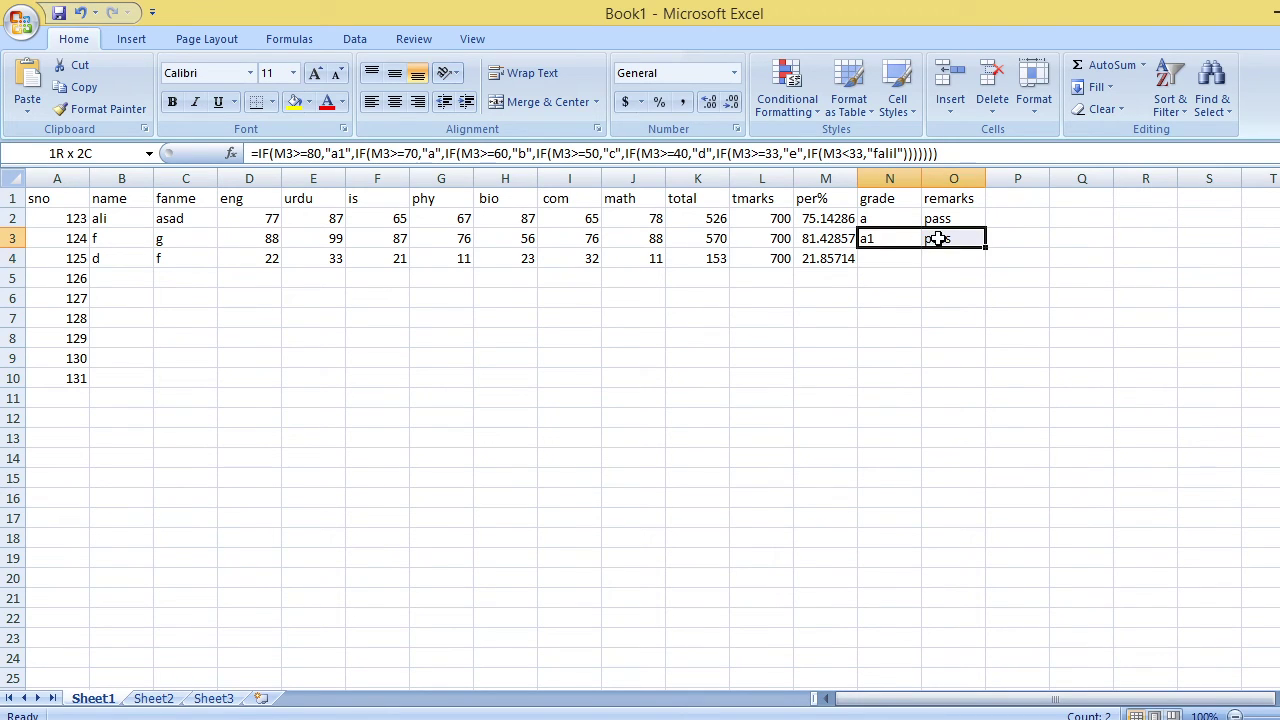
key(ctrl+c)
drag(985, 261, 985, 265)
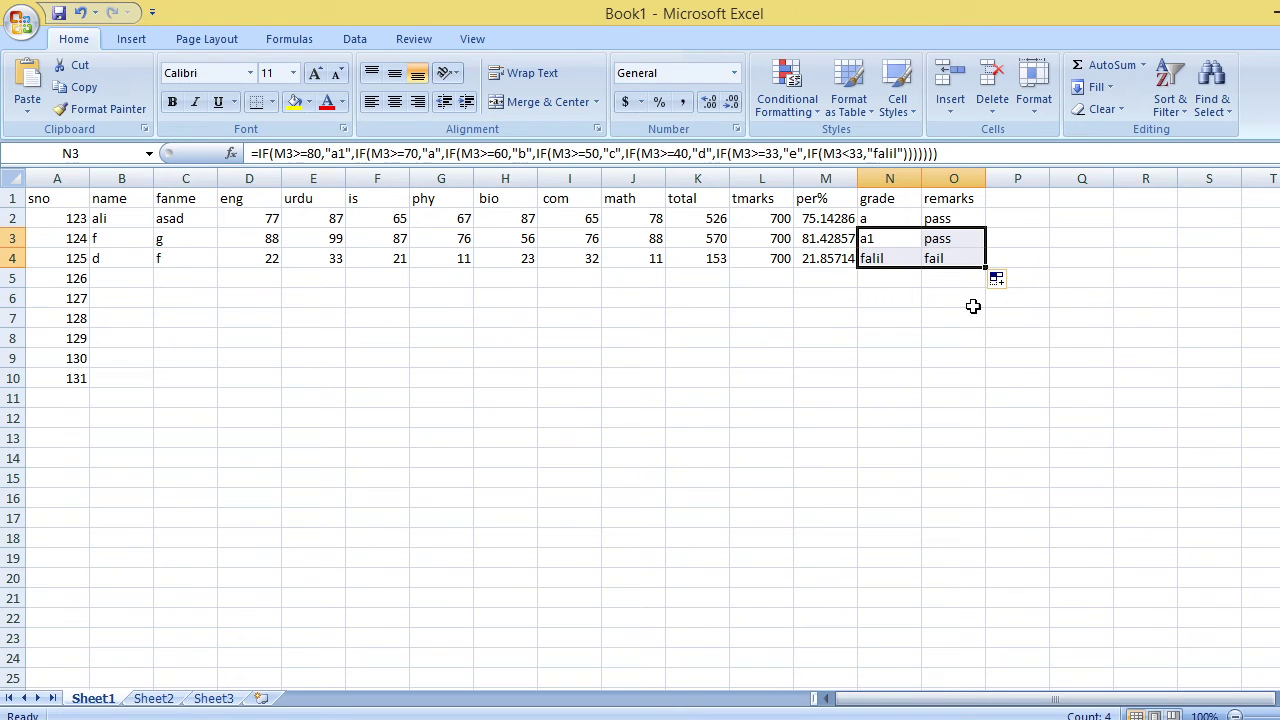
click(951, 314)
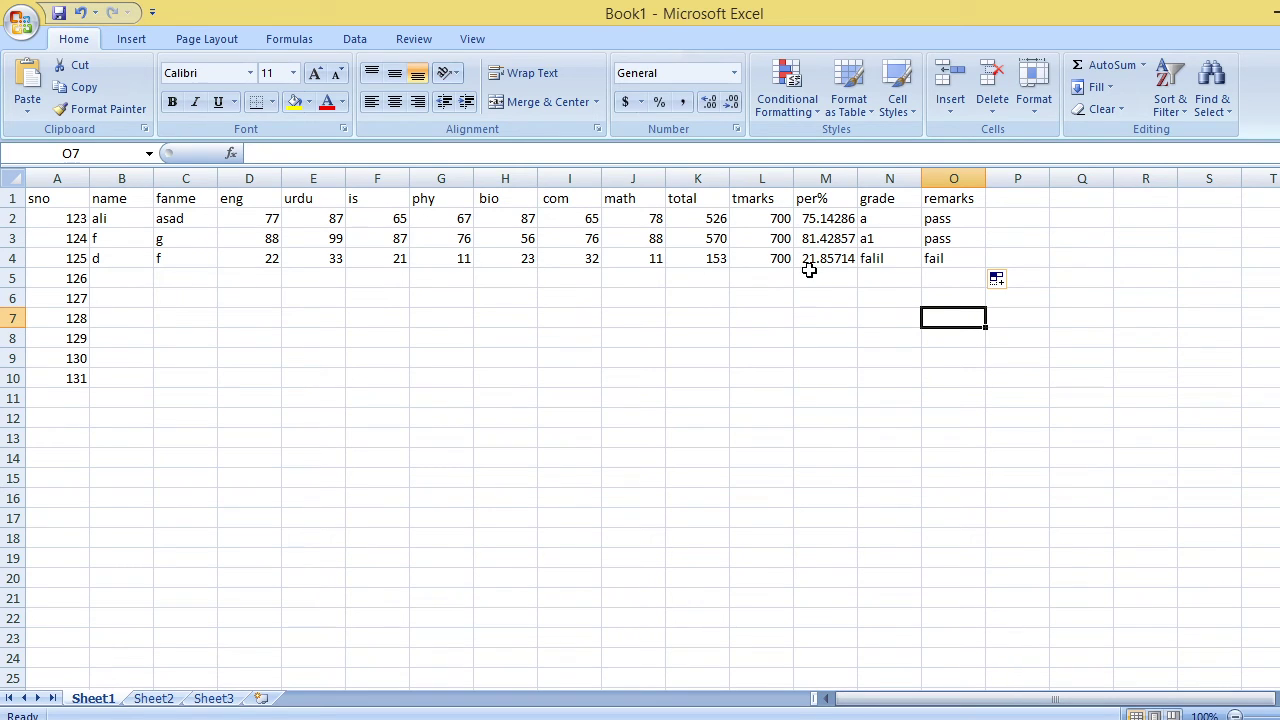
- Check the completed row 4 values, including the fail remark
click(171, 276)
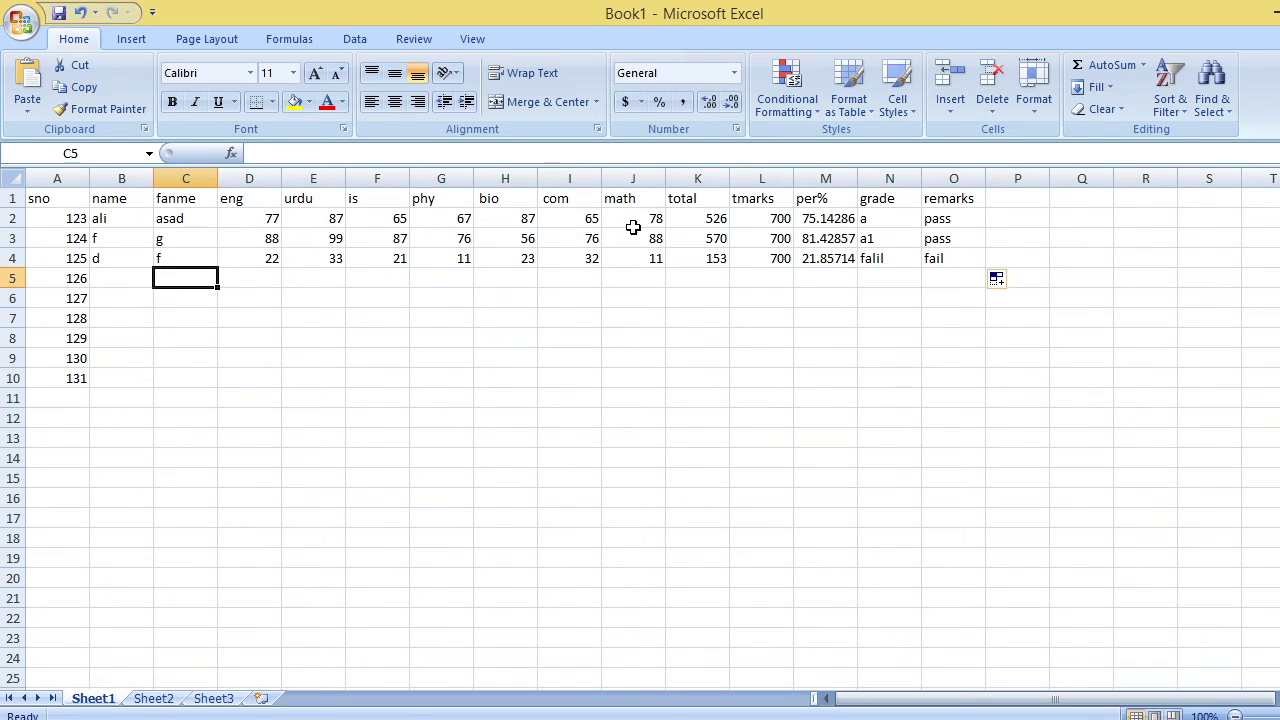
click(912, 278)
click(938, 277)
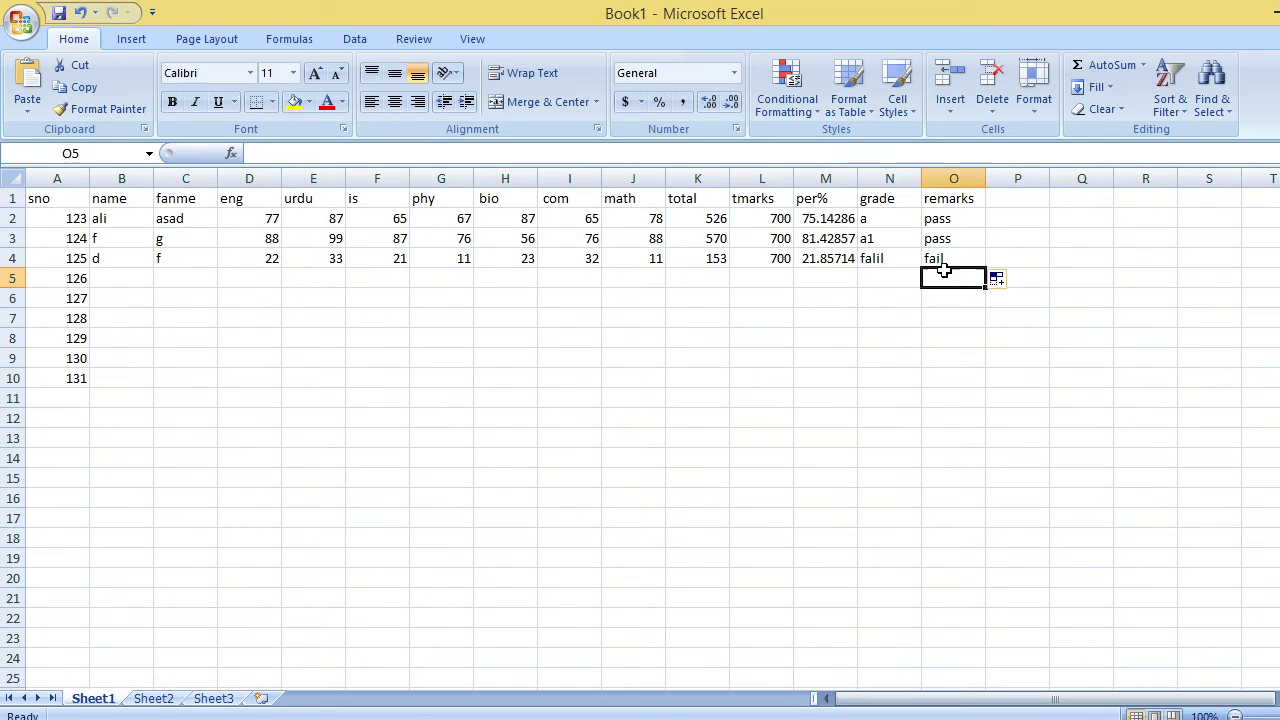
click(820, 278)
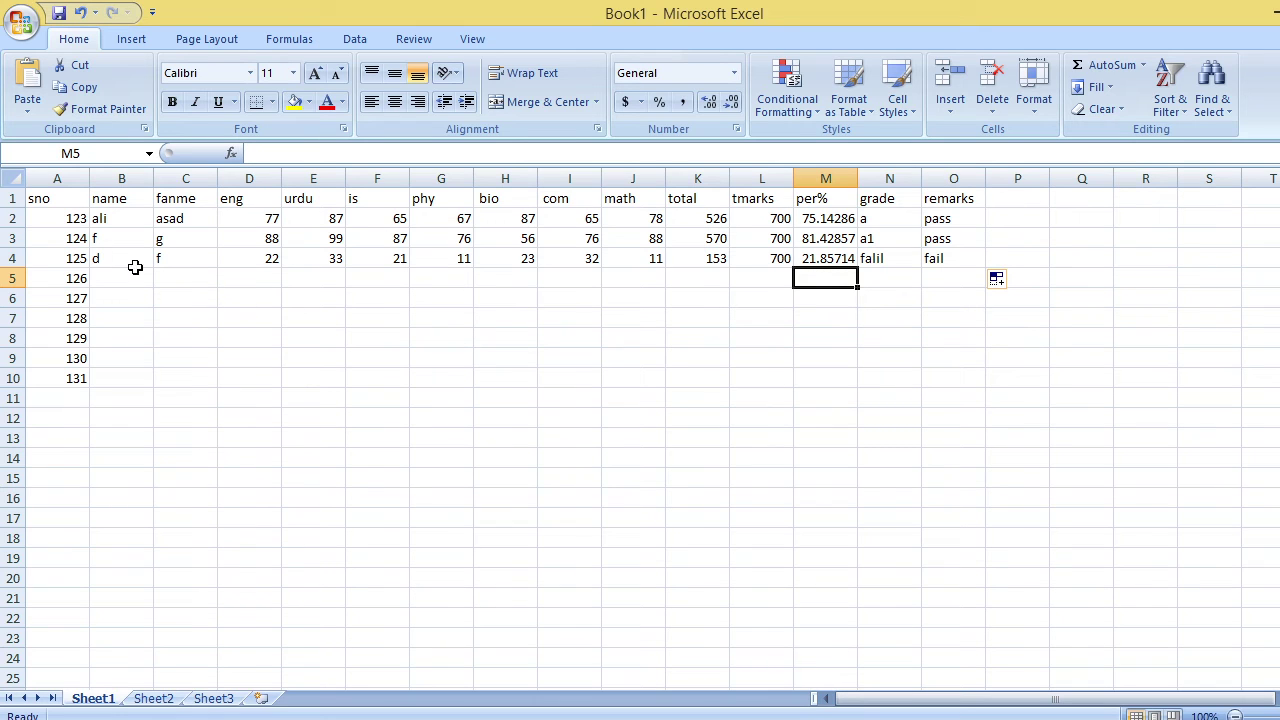
- Insert a blank row above the table headers
click(10, 198)
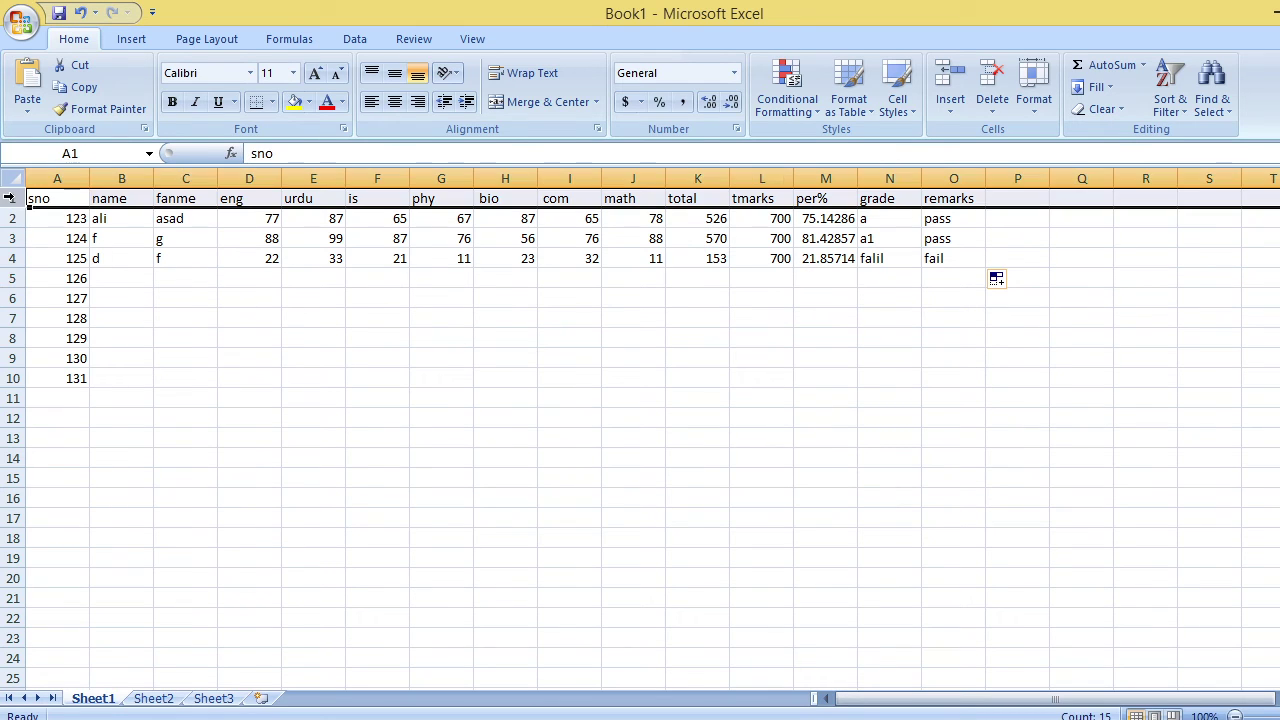
right_click(12, 198)
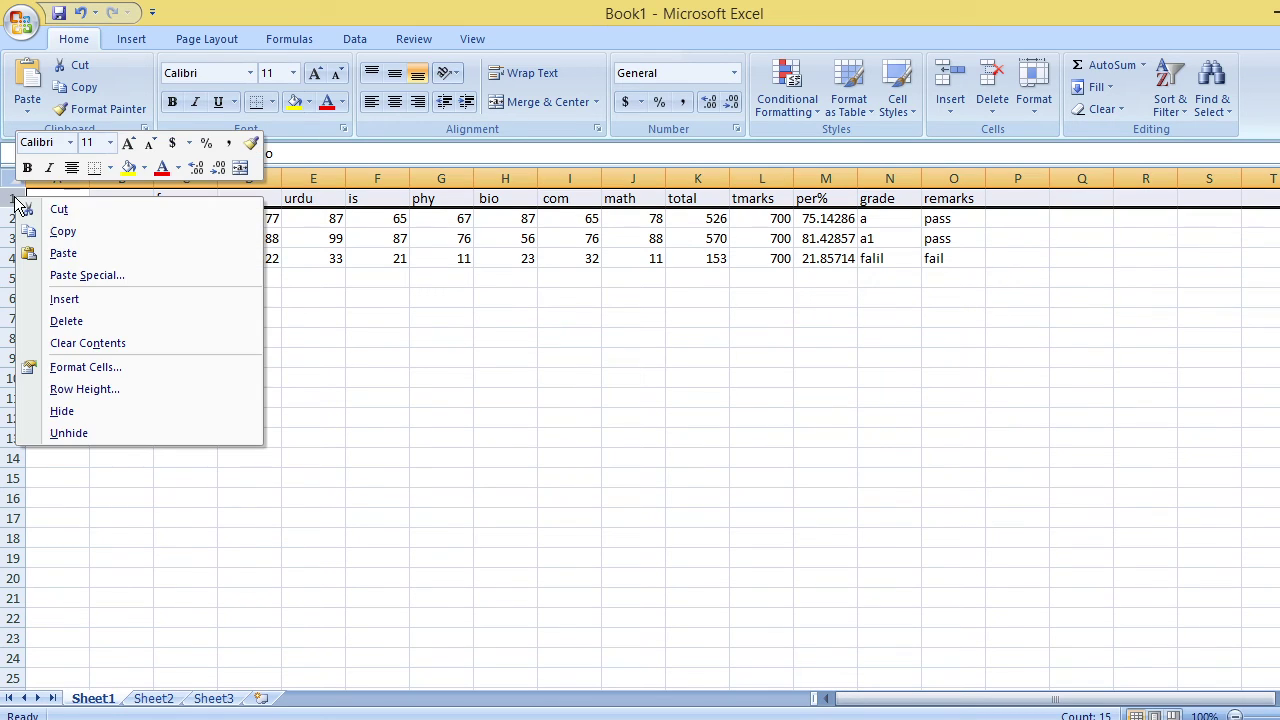
click(66, 298)
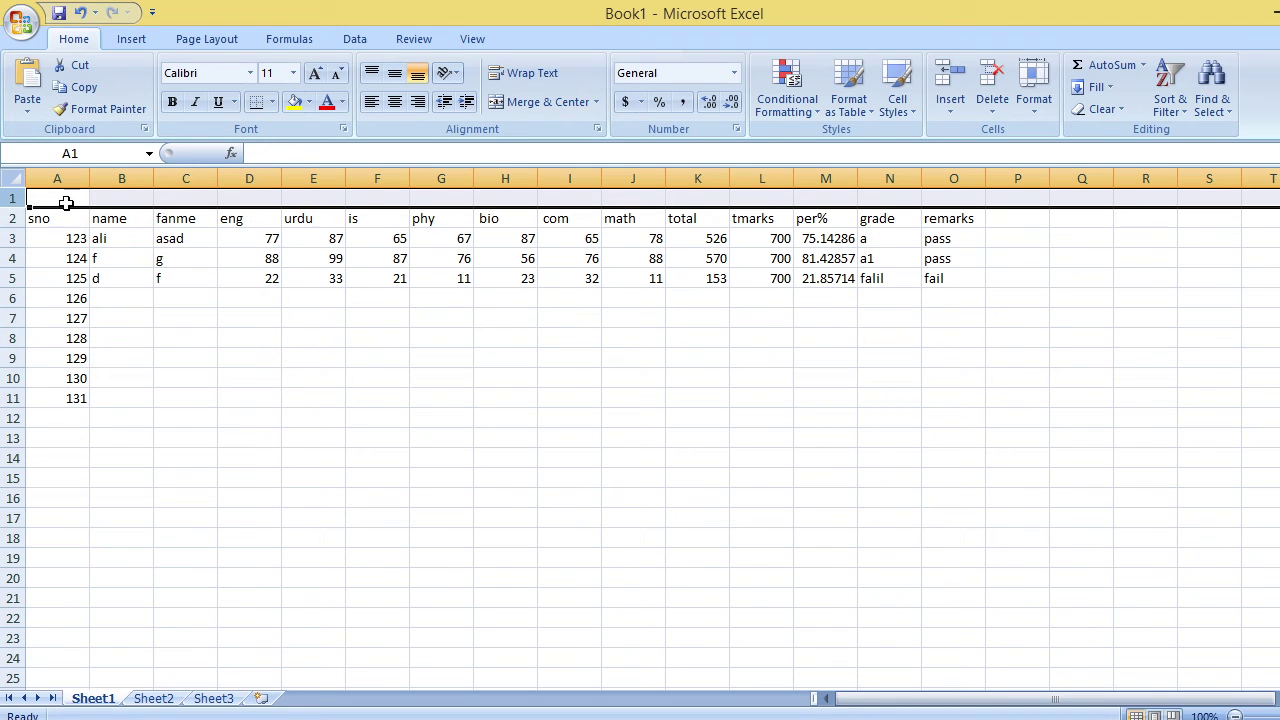
- Type the title 'result sheet 2022' in A1 and select A1:O1
click(62, 200)
text(re)
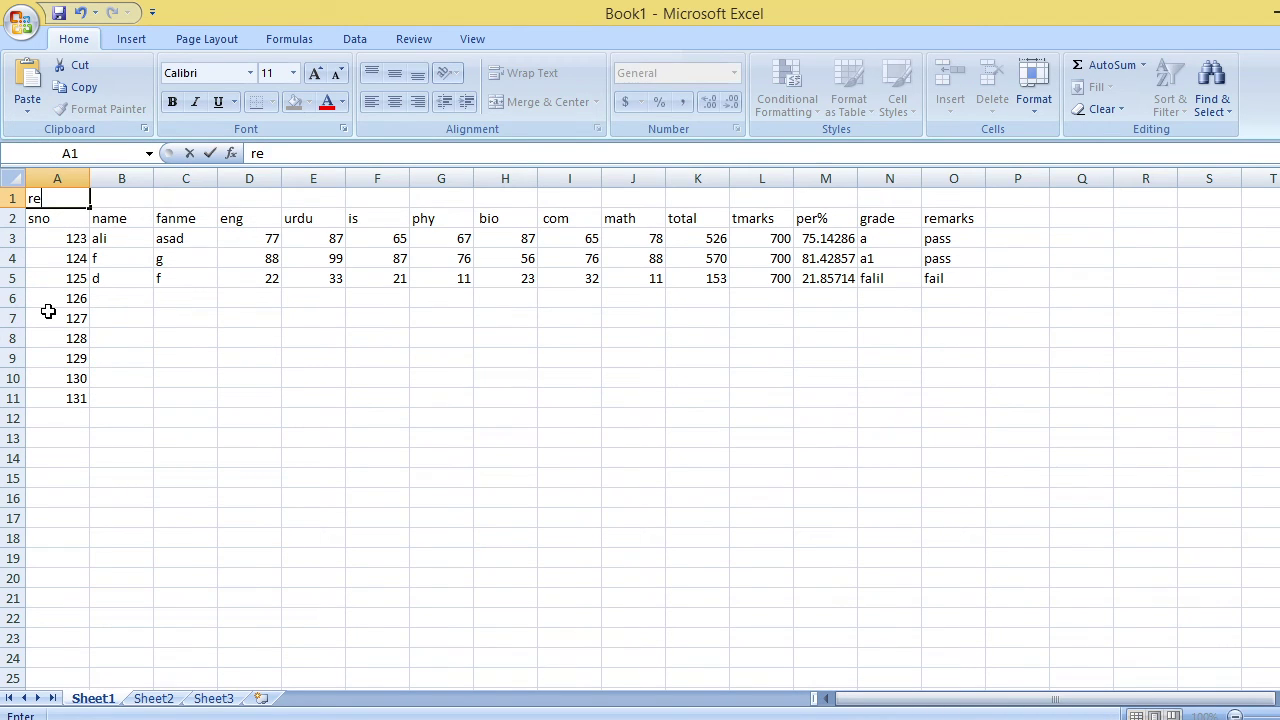
text(sult s)
text(heet )
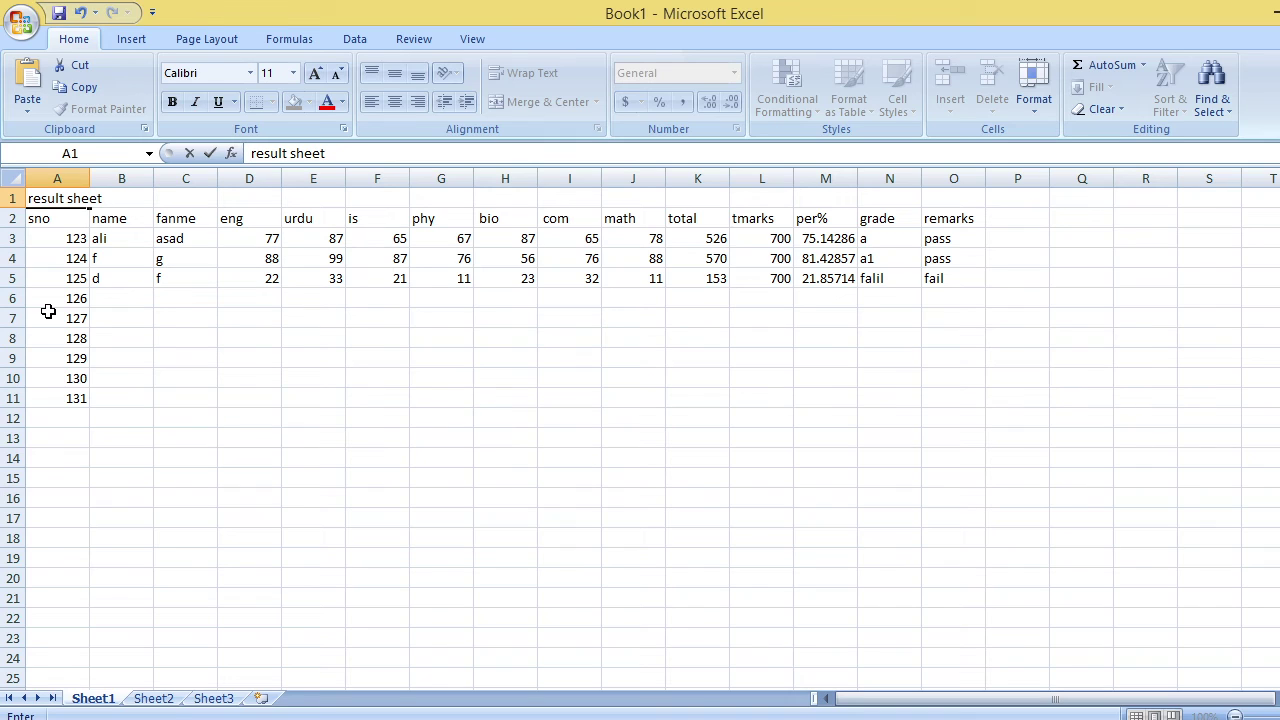
text(2022)
click(401, 392)
click(65, 198)
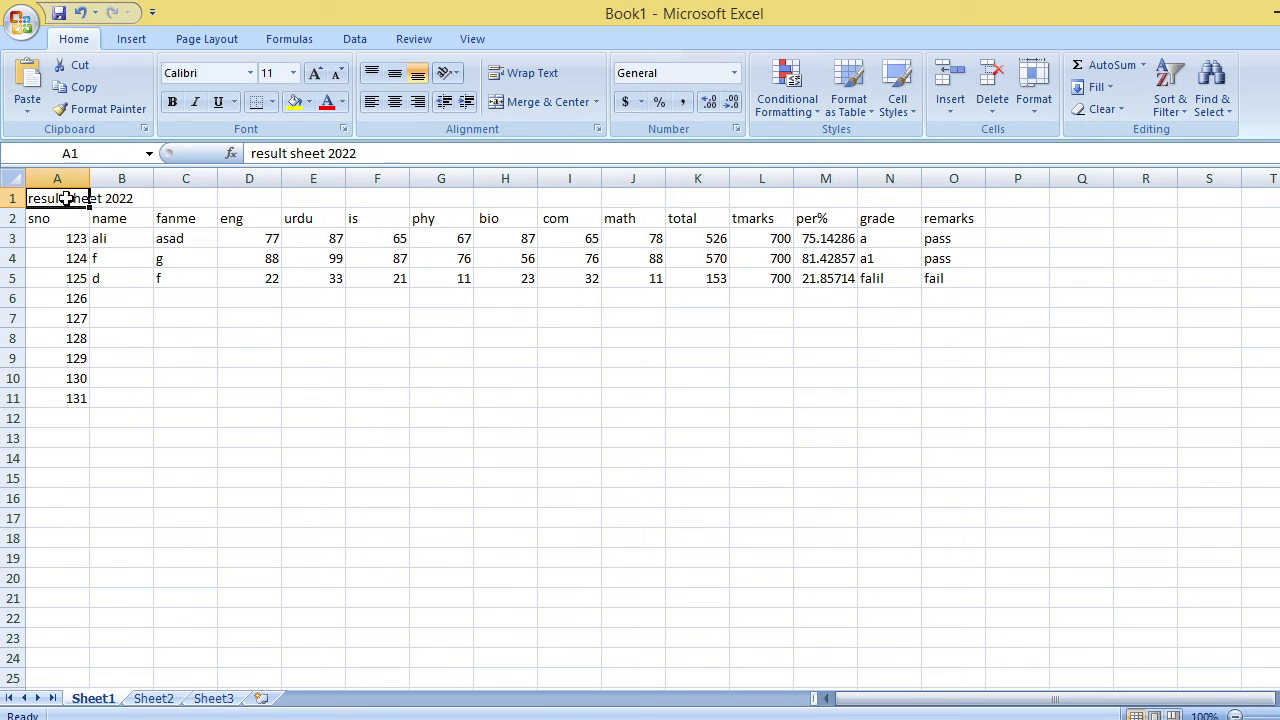
drag(65, 198, 953, 198)
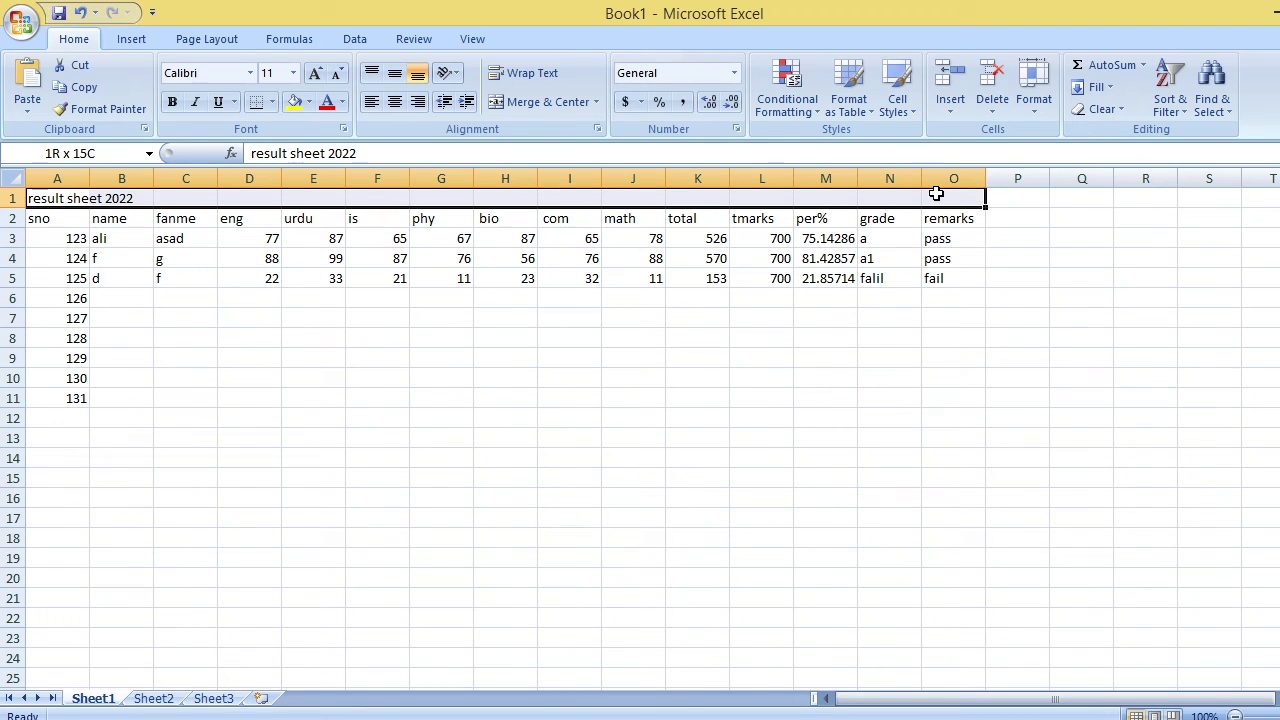
- Merge and centre the title across A1:O1 and enlarge it to size 28
click(532, 103)
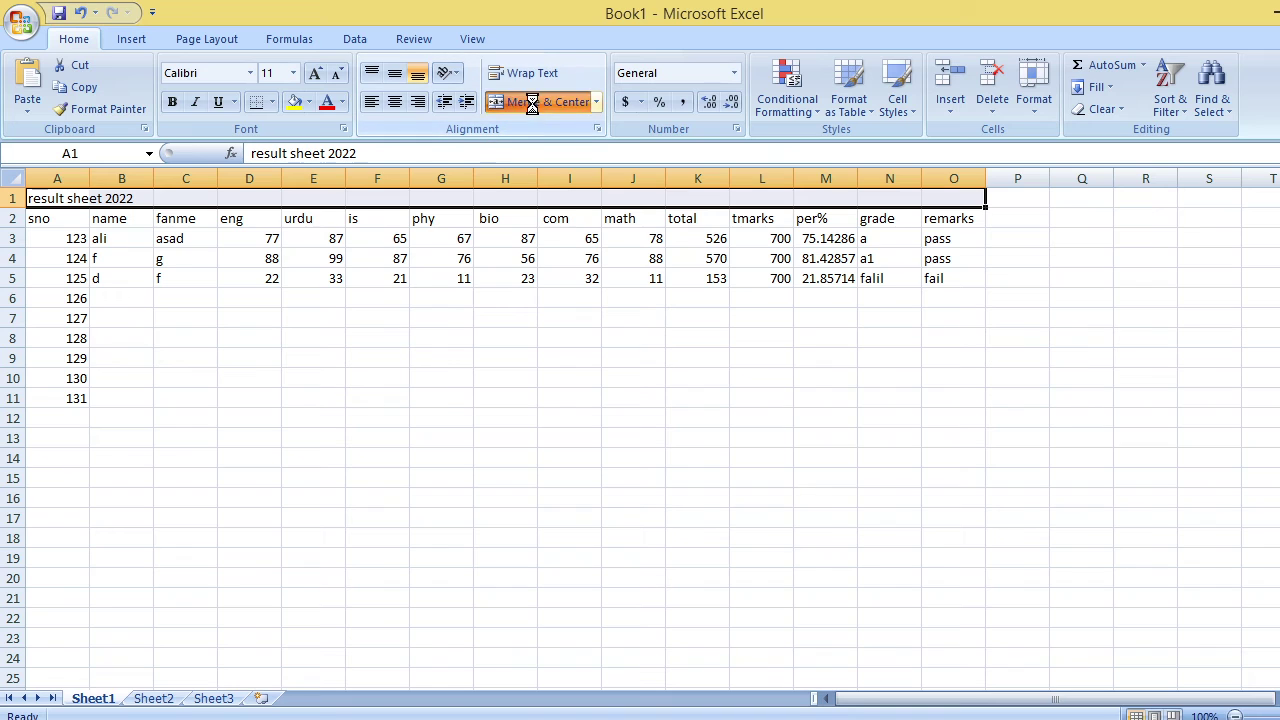
click(314, 76)
click(314, 76)
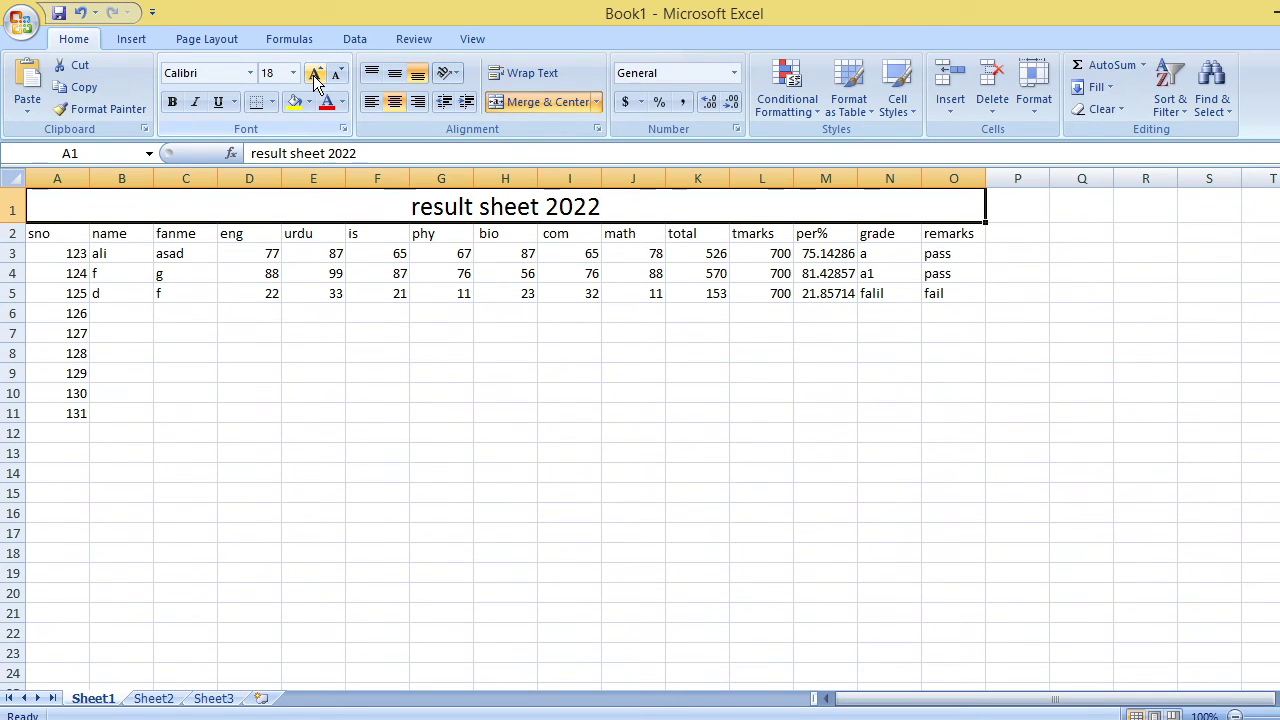
click(315, 77)
click(315, 77)
click(315, 78)
click(315, 78)
click(314, 76)
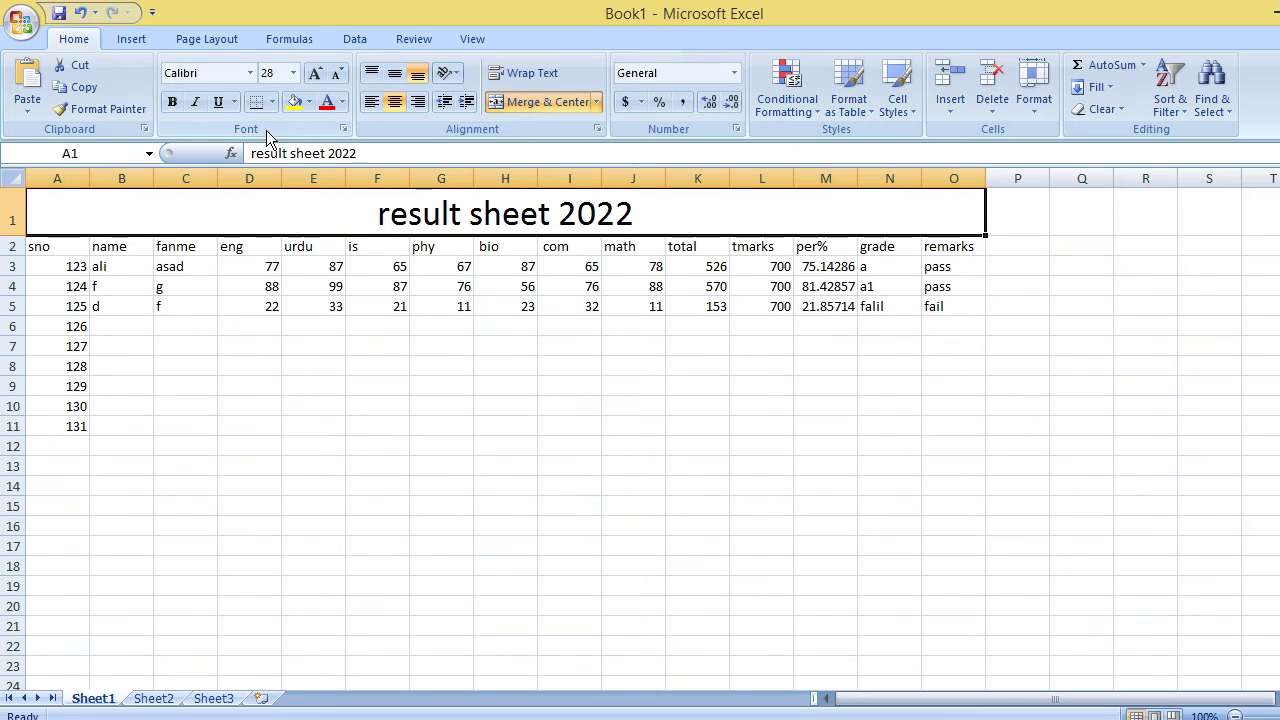
- Capitalise the title to read 'Result sheet 2022'
double_click(390, 222)
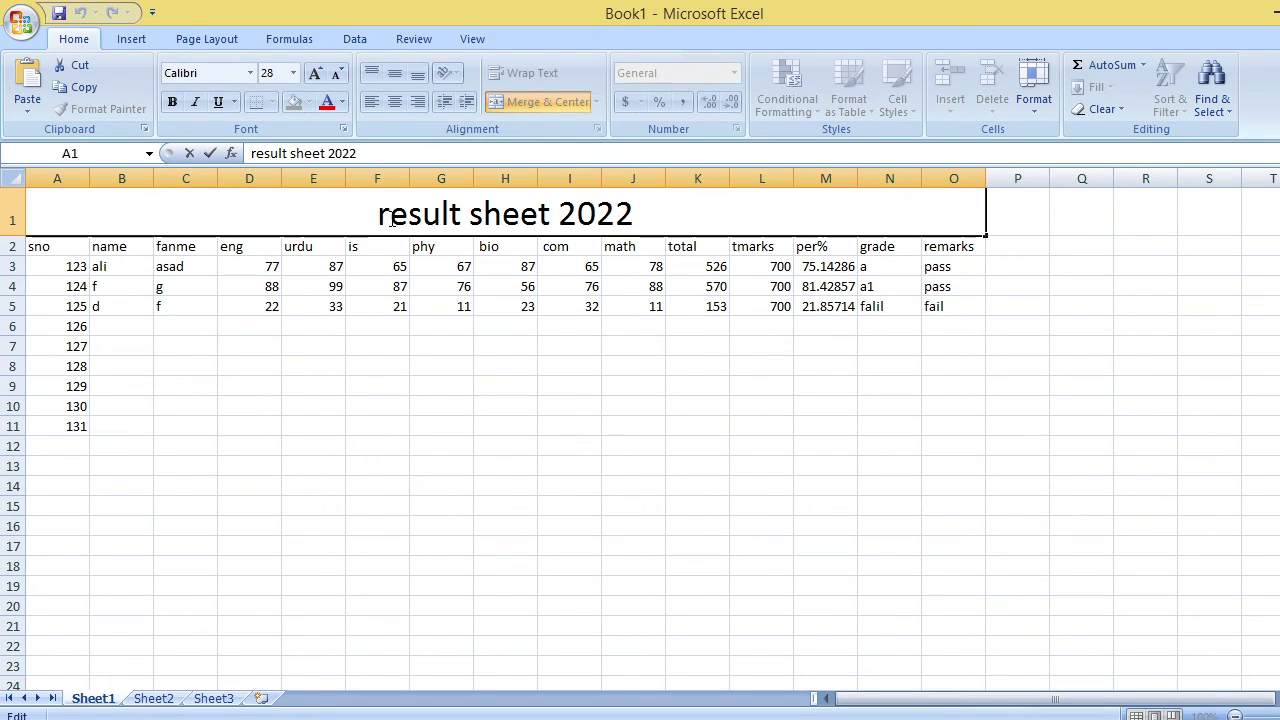
key(BackSpace)
text(R)
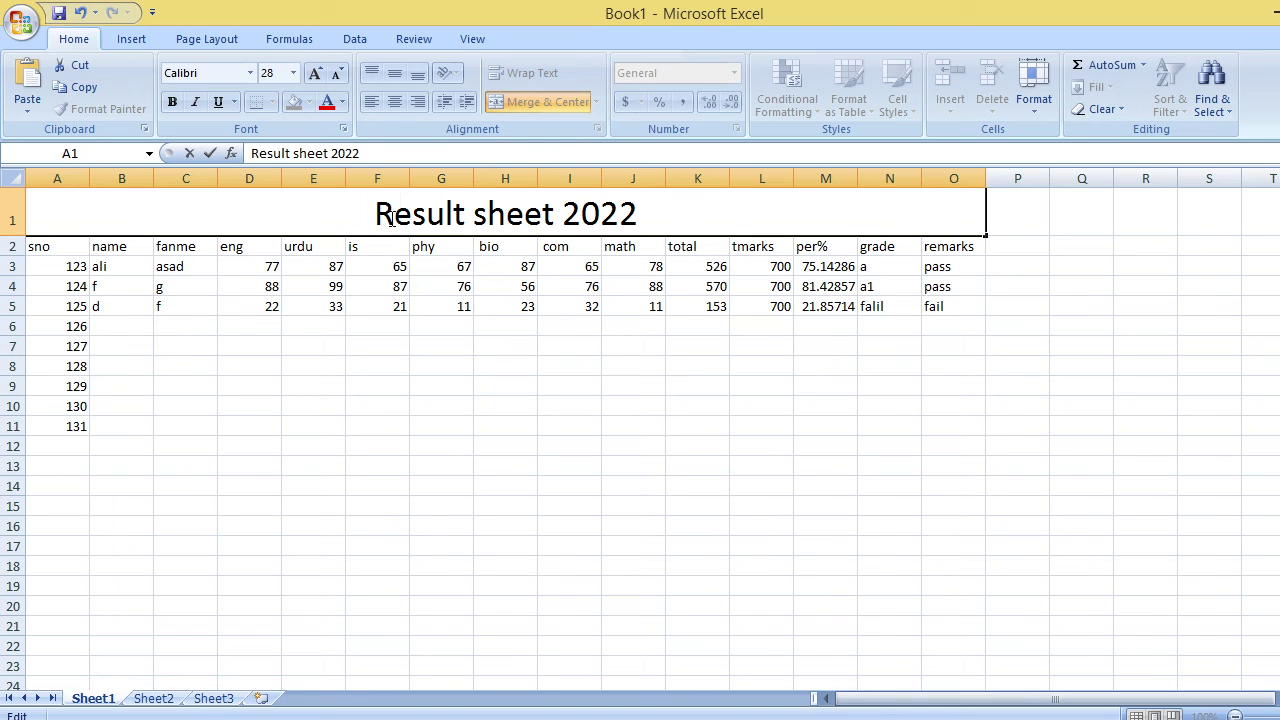
click(467, 410)
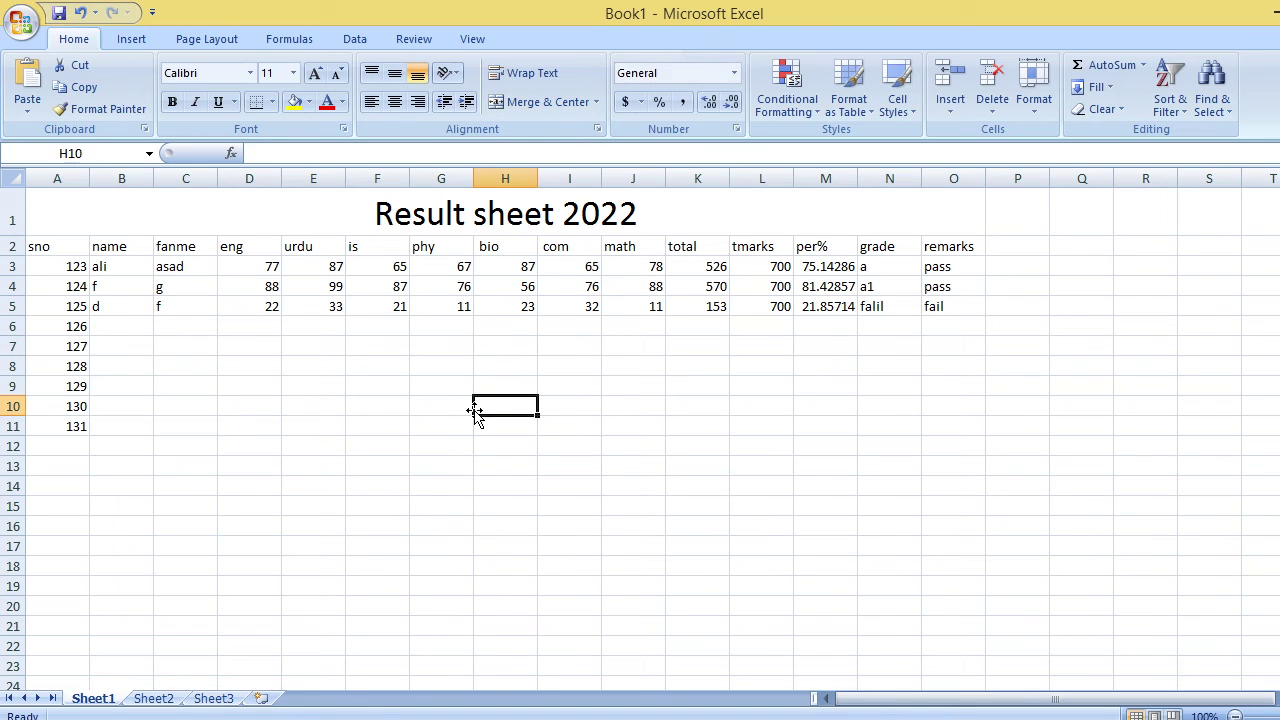
click(50, 247)
mouse_move(50, 247)
mouse_down()
mouse_move(1003, 302)
mouse_move(986, 428)
mouse_up()
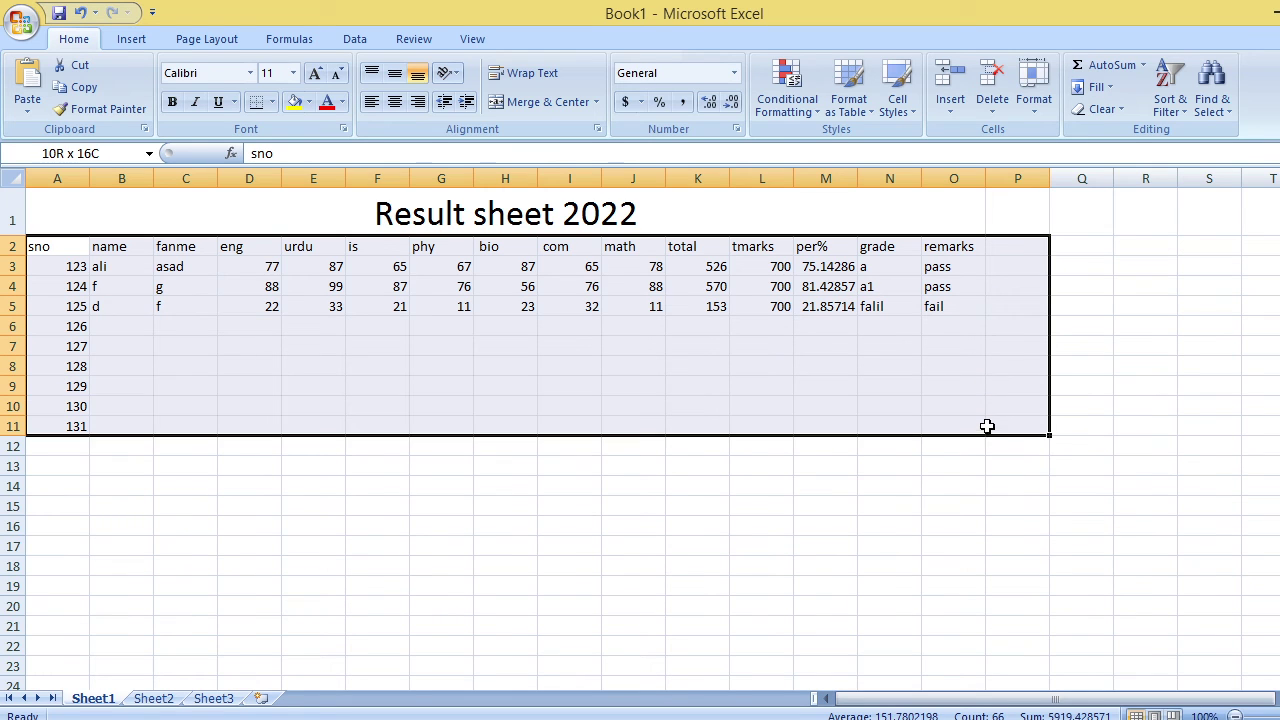
- Apply All Borders to every cell of the results table
click(271, 104)
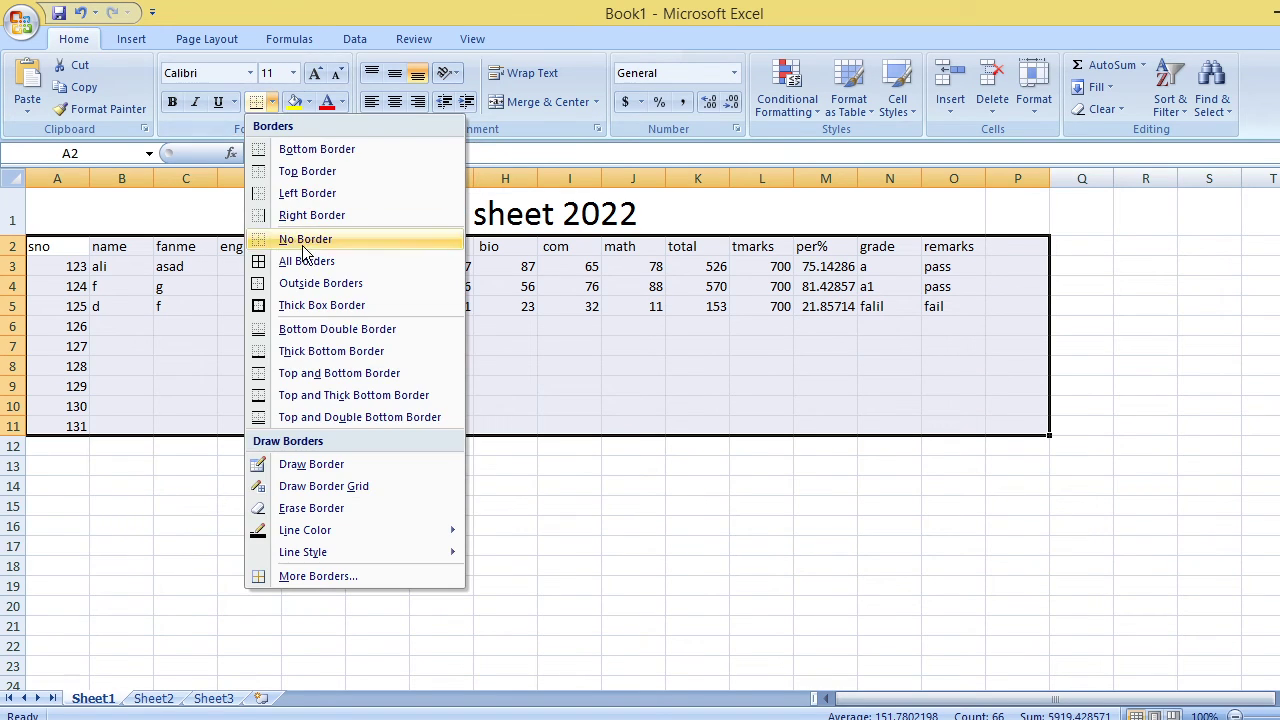
click(331, 260)
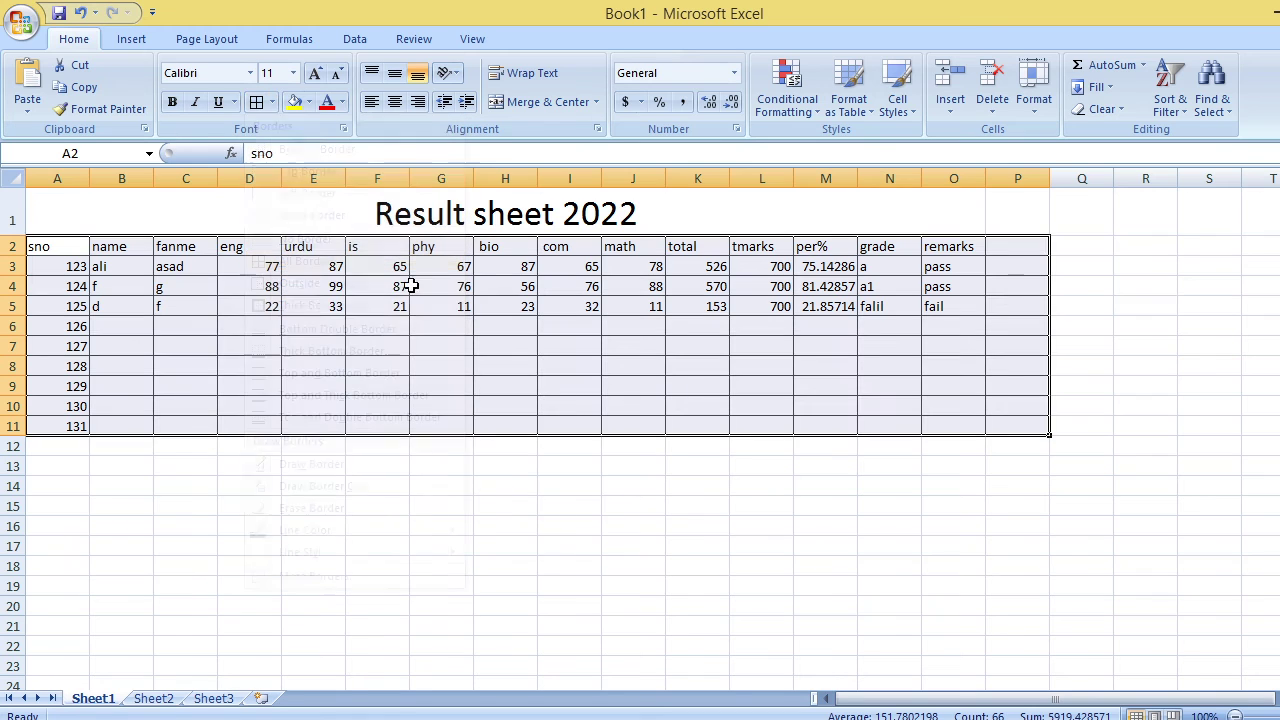
click(530, 525)
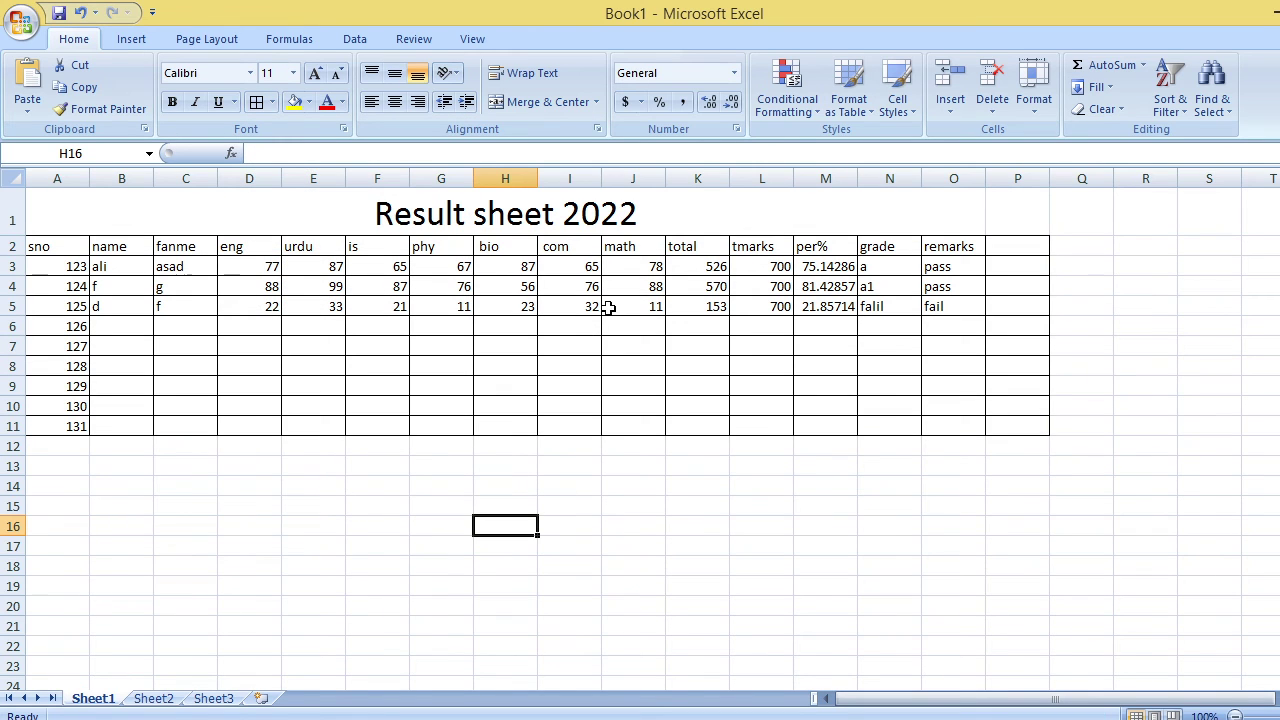
- Make the header row size 14, bold, yellow-filled with light blue text
click(33, 247)
mouse_move(33, 247)
mouse_down()
mouse_move(988, 241)
mouse_move(975, 246)
mouse_up()
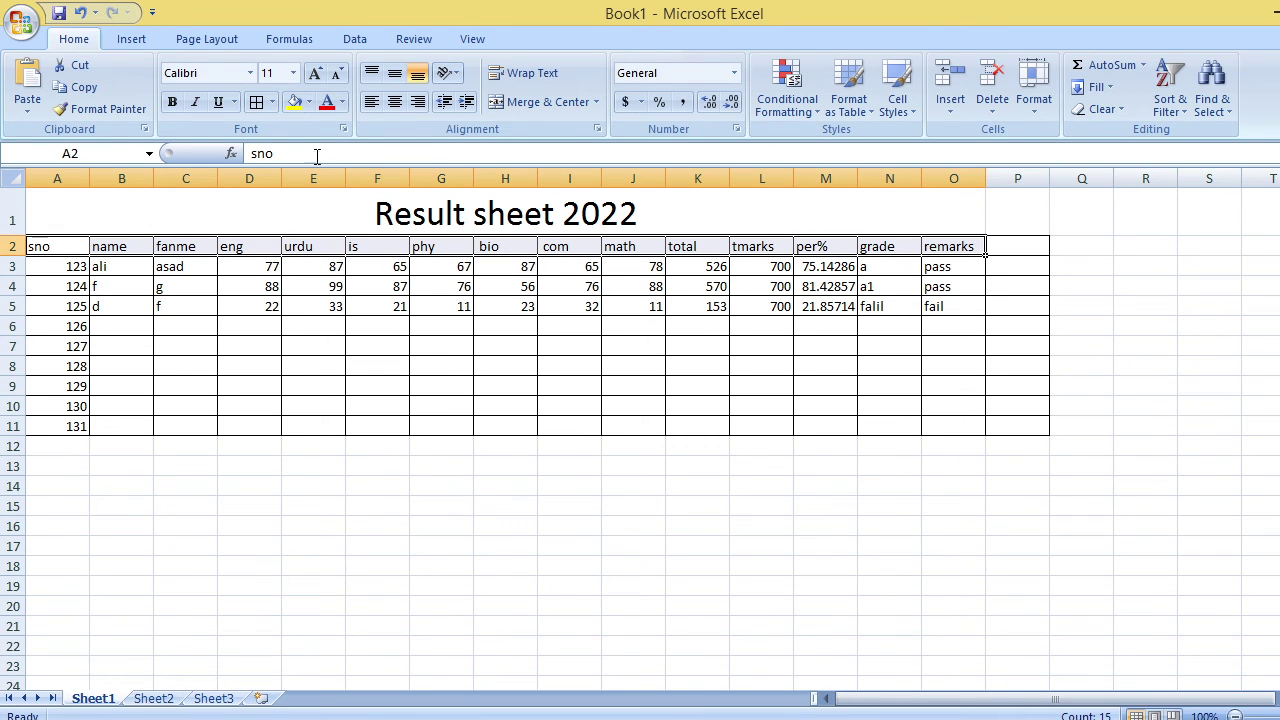
click(315, 73)
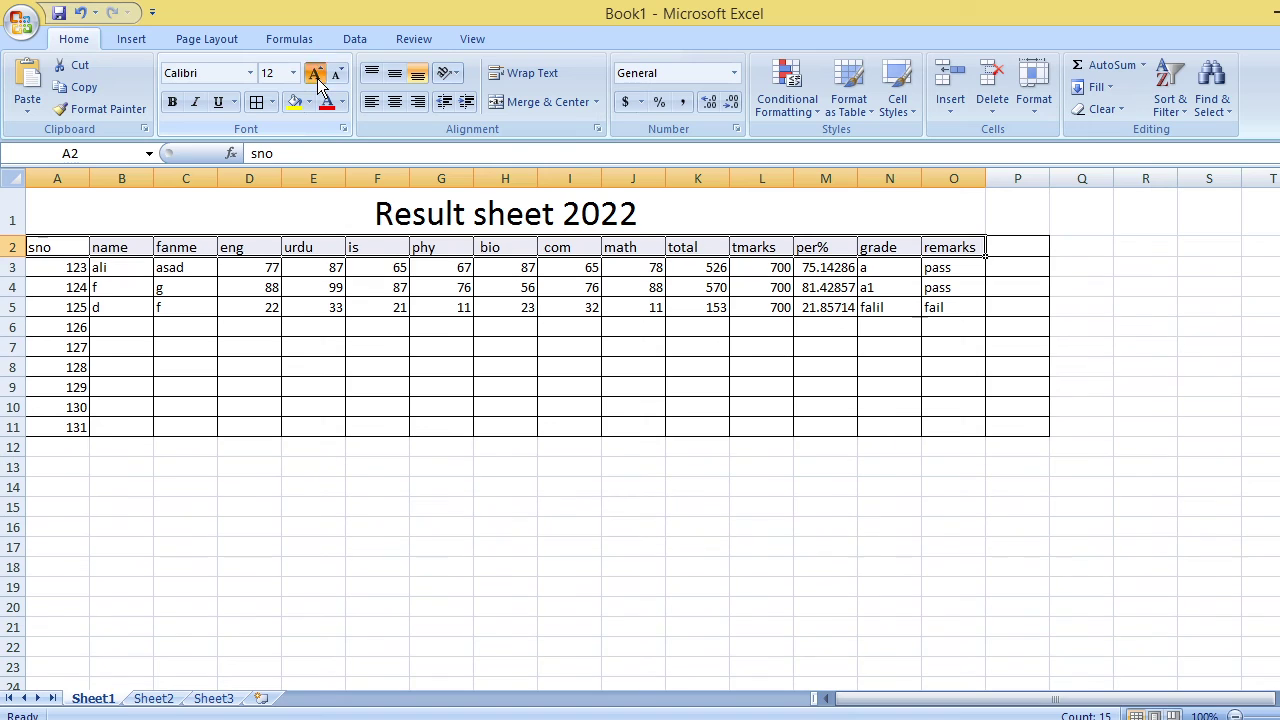
click(315, 73)
click(172, 102)
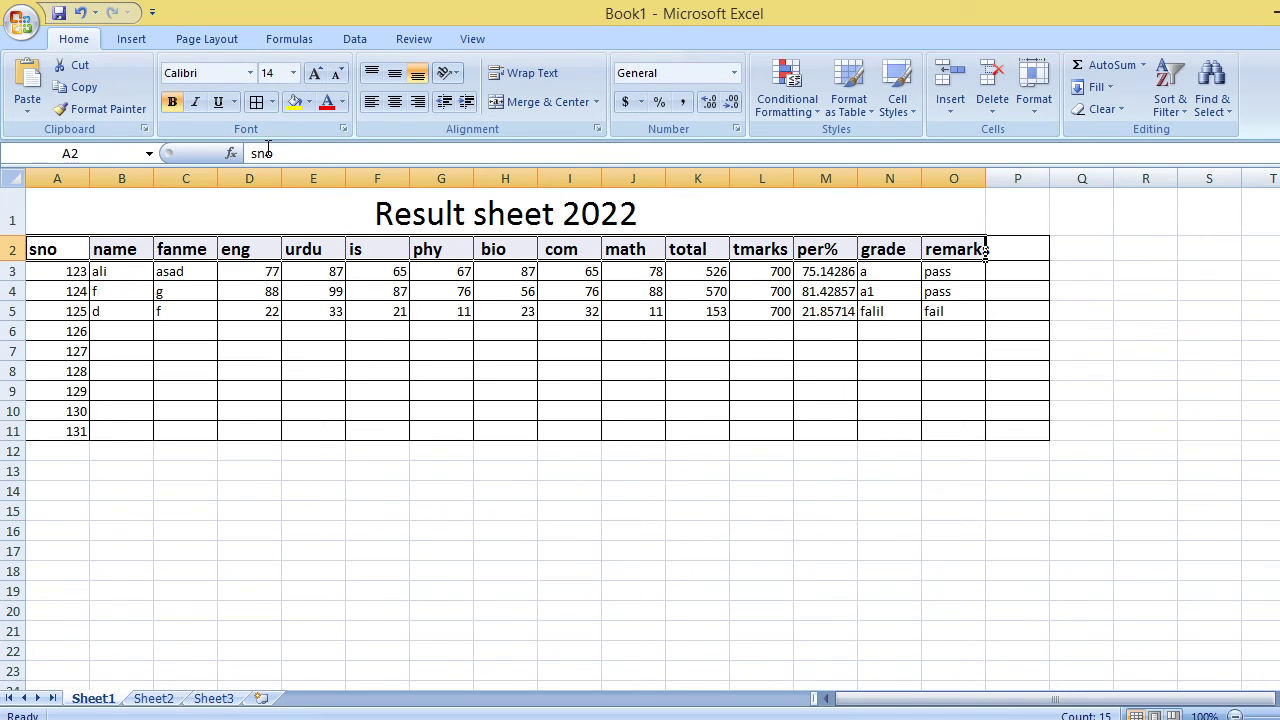
click(291, 111)
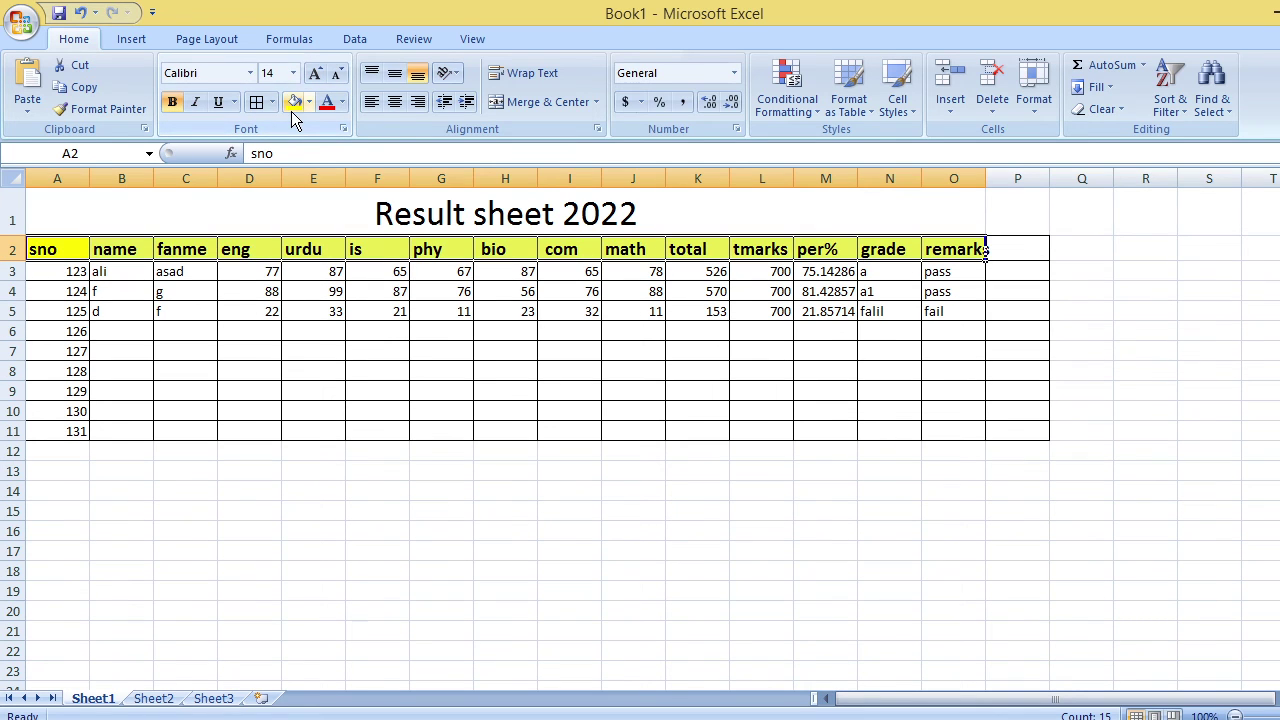
click(342, 101)
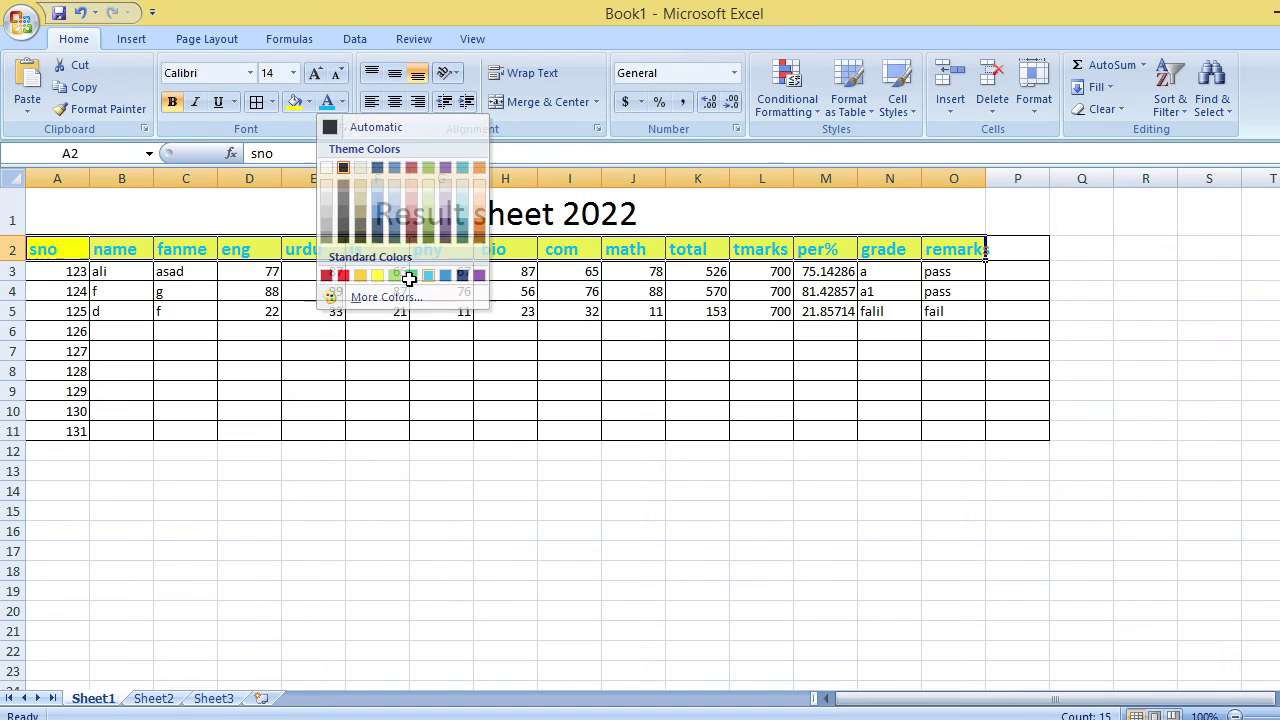
click(427, 275)
mouse_move(60, 272)
mouse_down()
mouse_move(172, 271)
mouse_move(955, 449)
mouse_move(965, 432)
mouse_up()
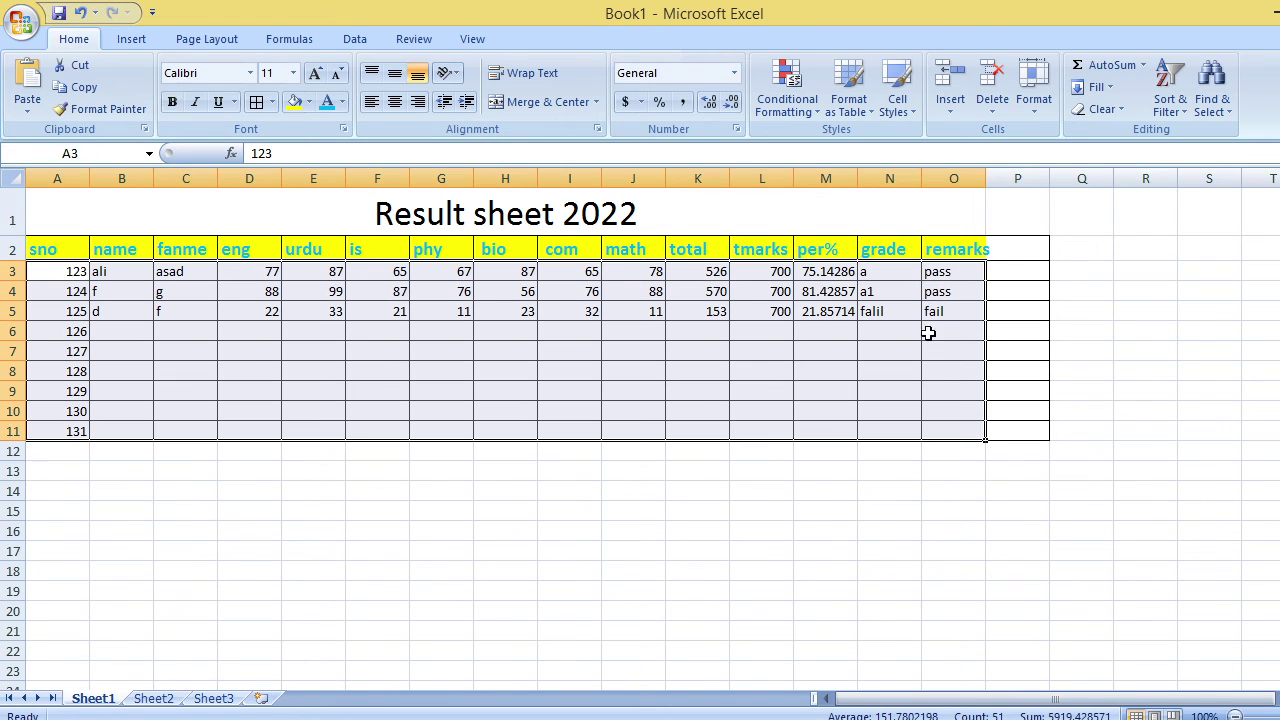
- Apply a red-yellow-green colour scale to the student data rows
click(812, 112)
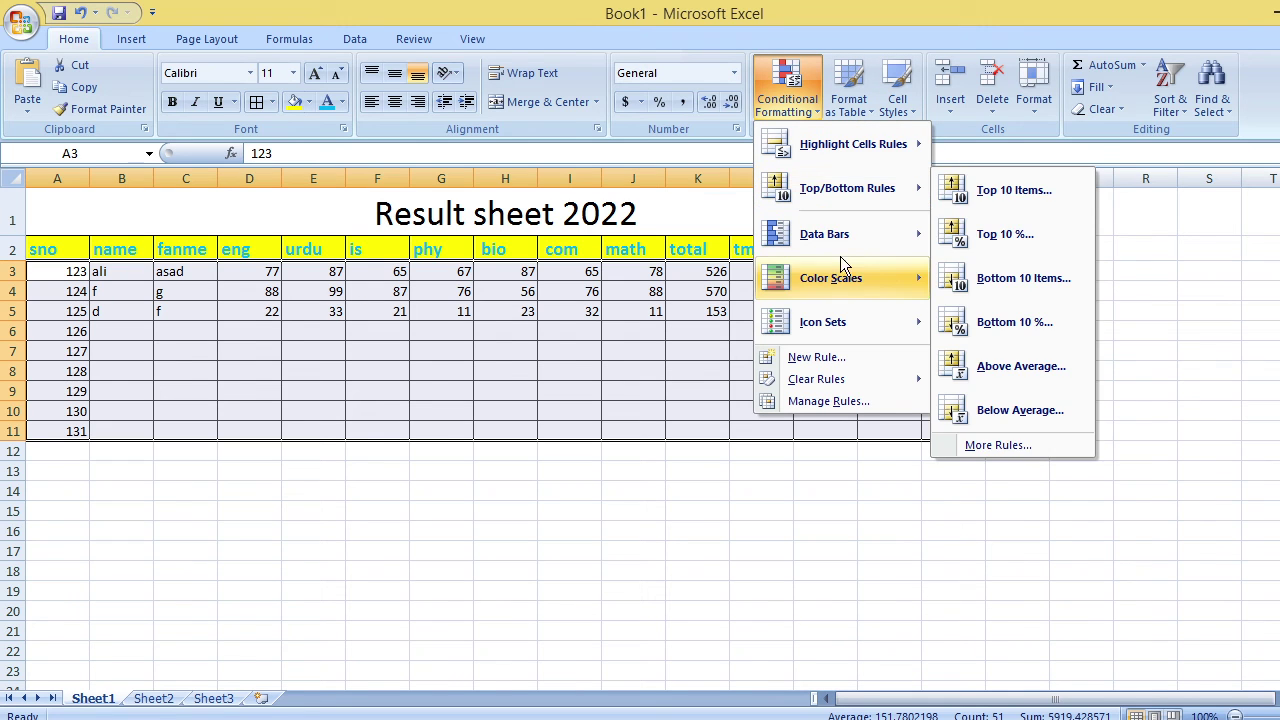
mouse_move(850, 278)
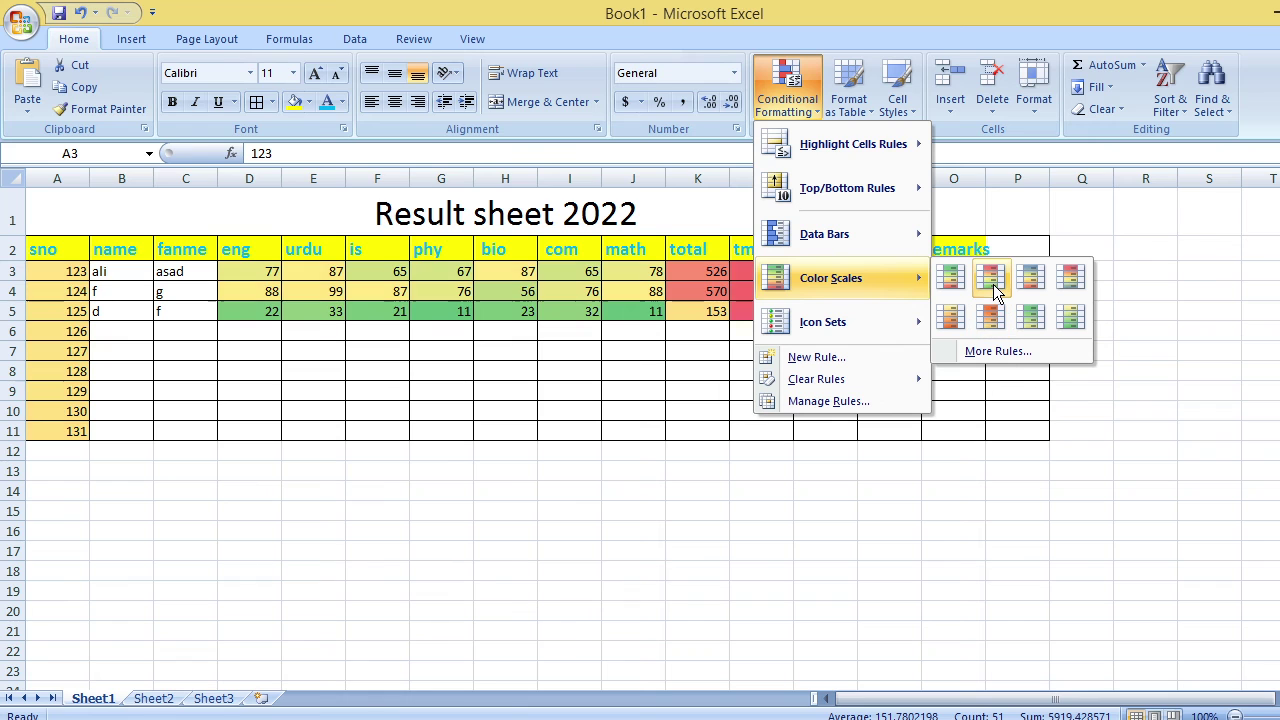
click(992, 280)
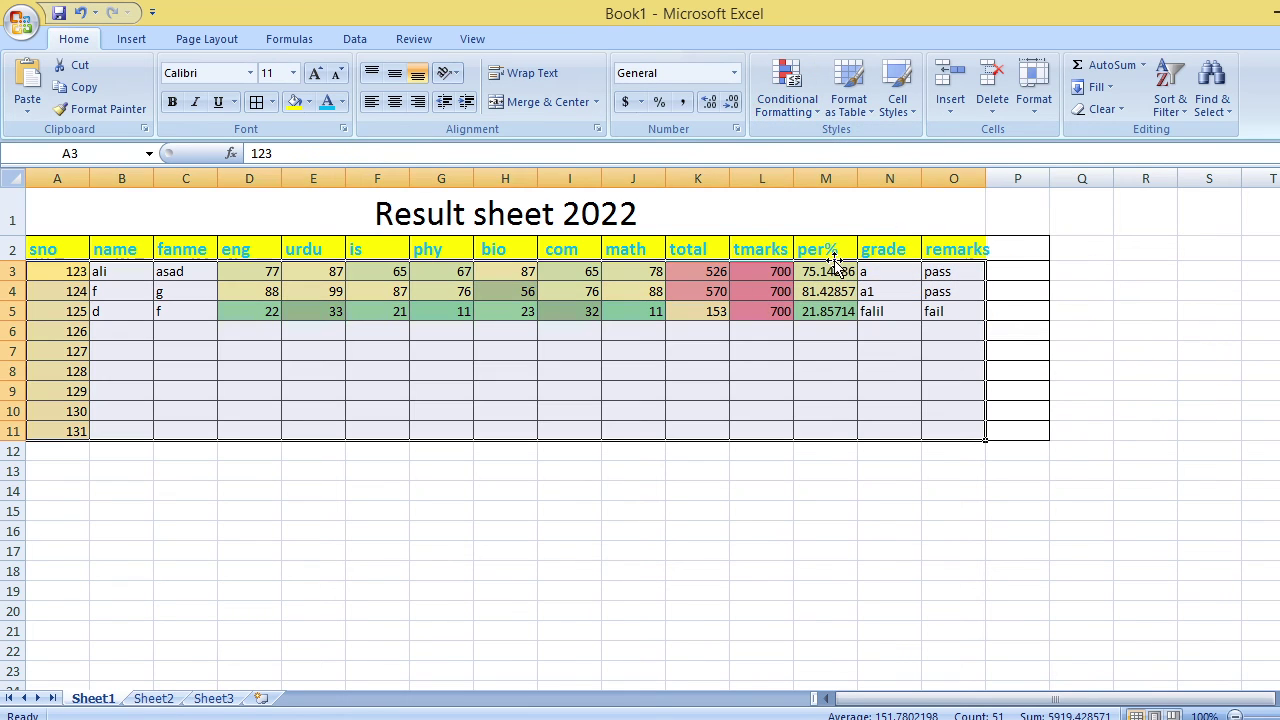
- Increase the student data text to size 16
click(315, 74)
click(315, 74)
click(315, 74)
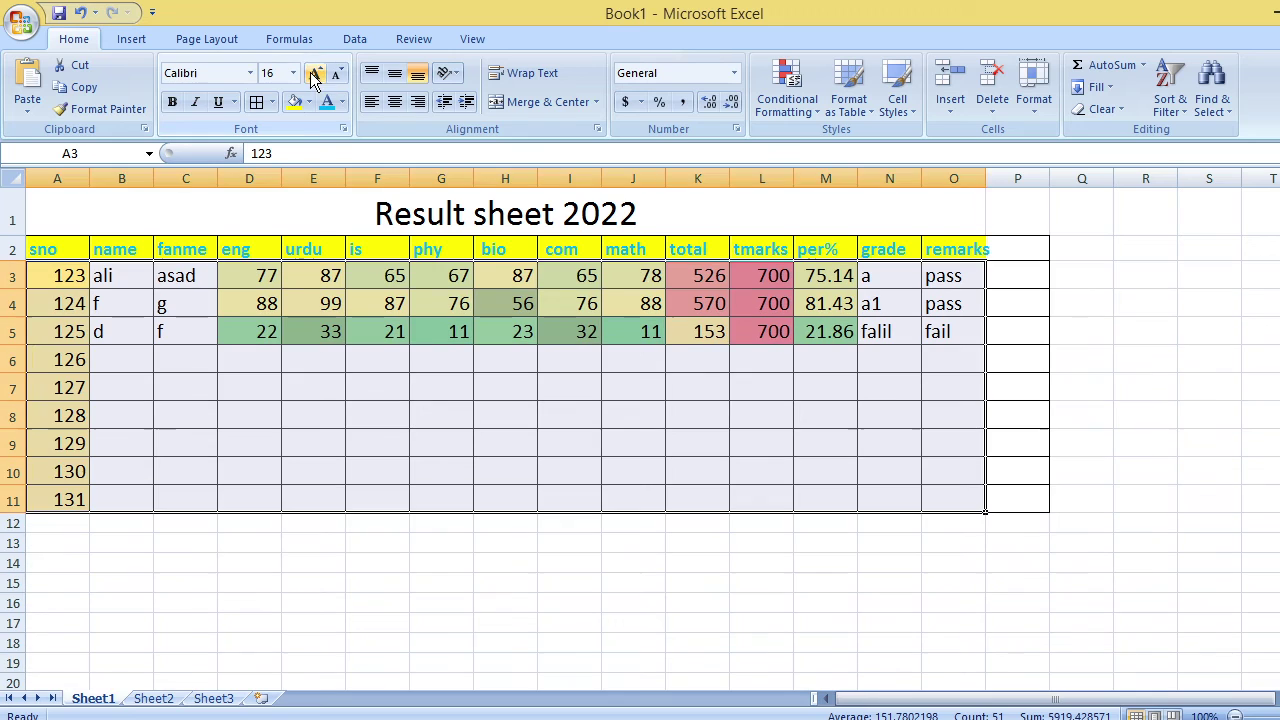
click(683, 410)
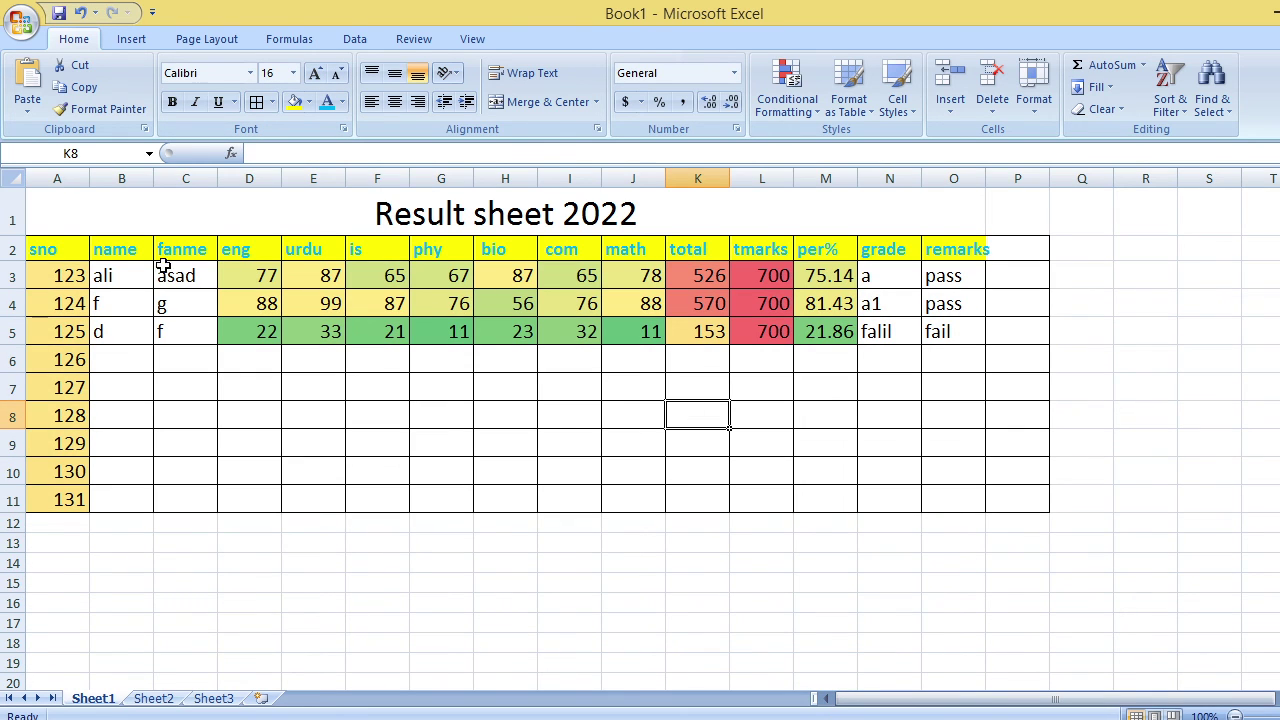
click(57, 275)
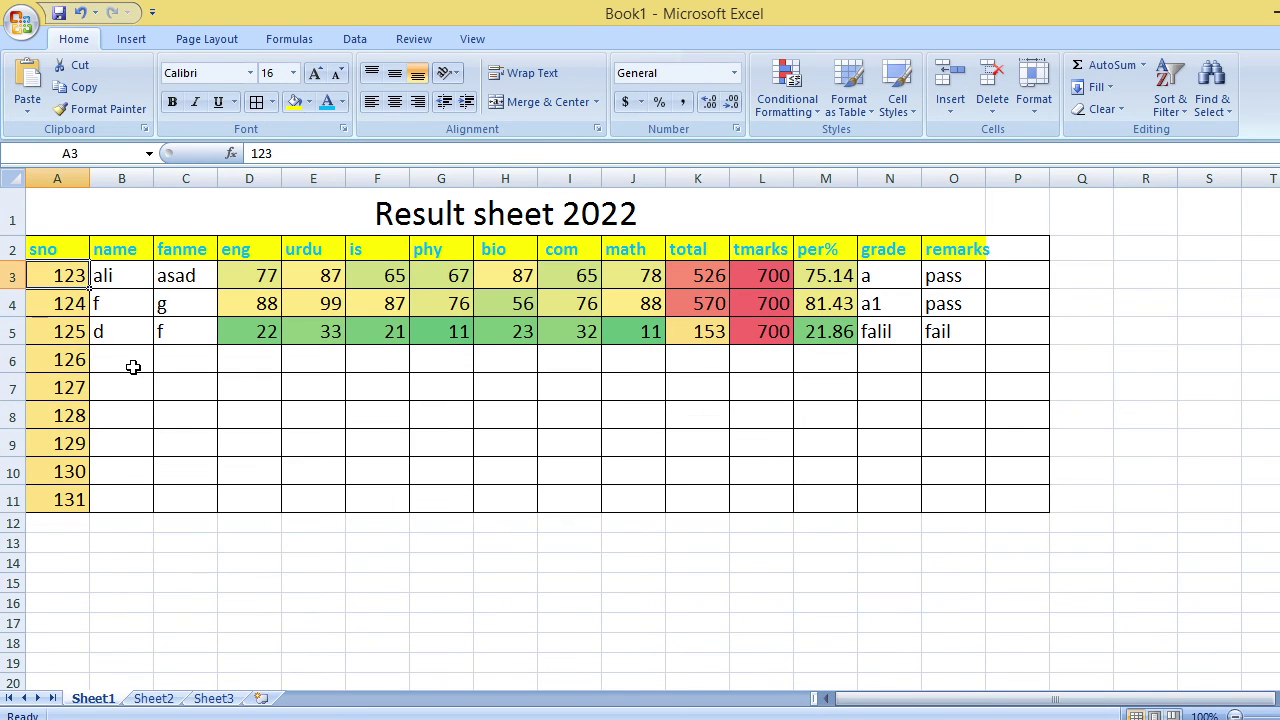
click(150, 285)
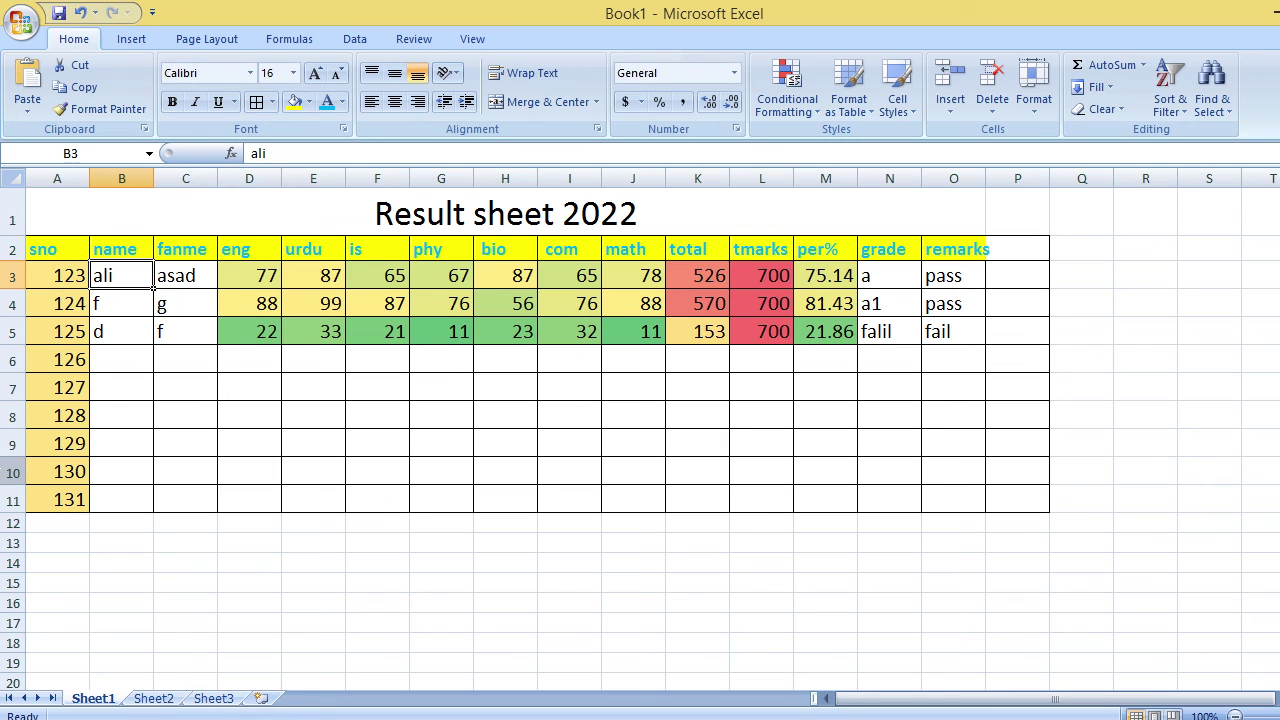
click(214, 285)
click(279, 285)
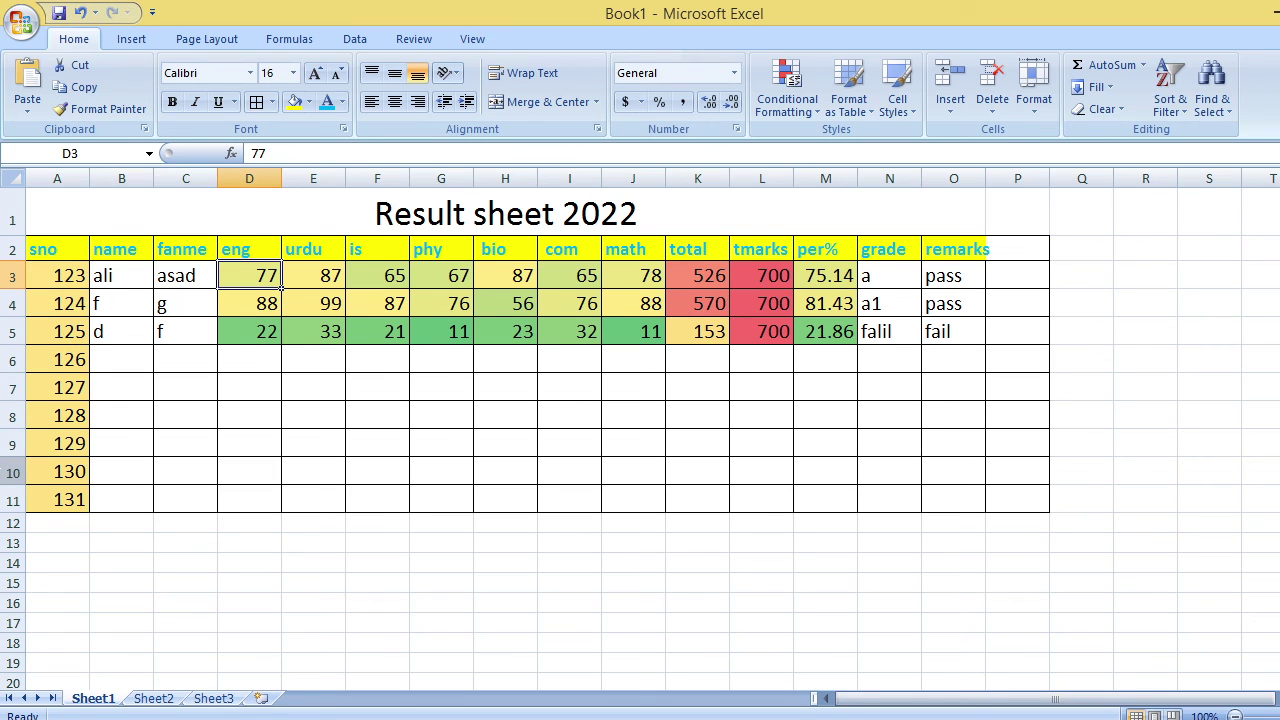
click(343, 285)
click(407, 285)
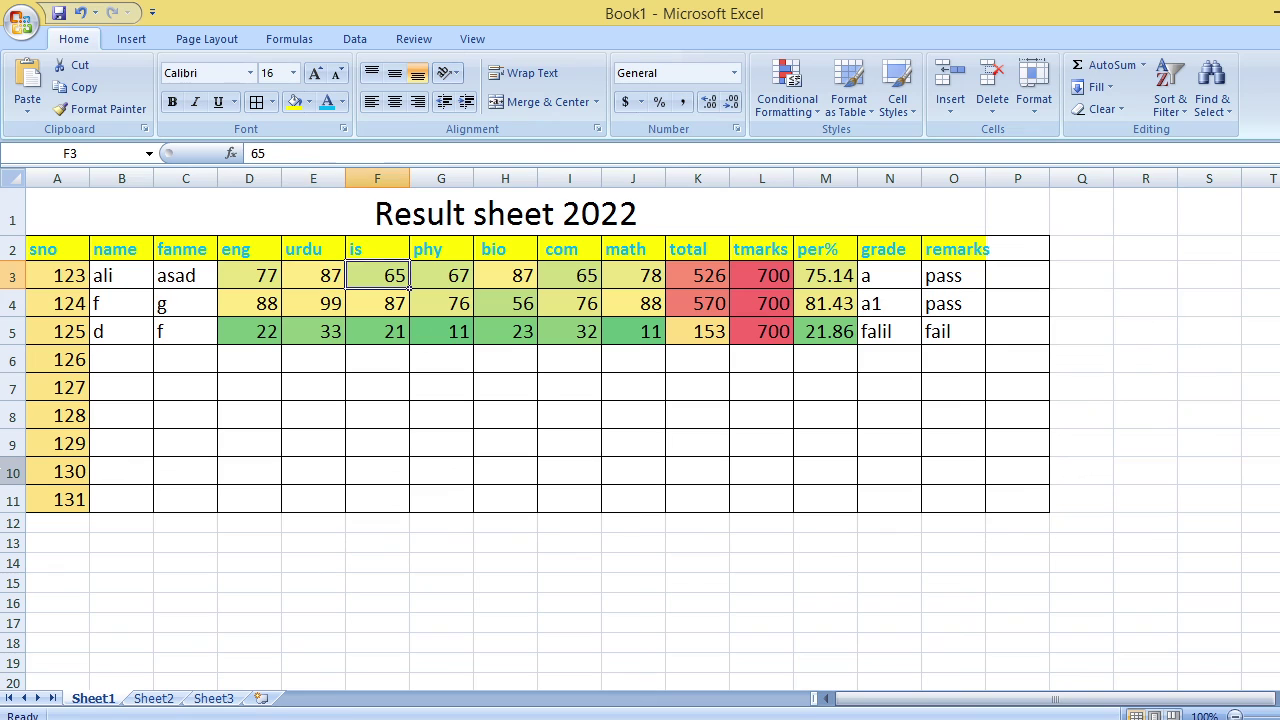
click(471, 285)
click(535, 285)
click(599, 285)
click(663, 285)
click(727, 286)
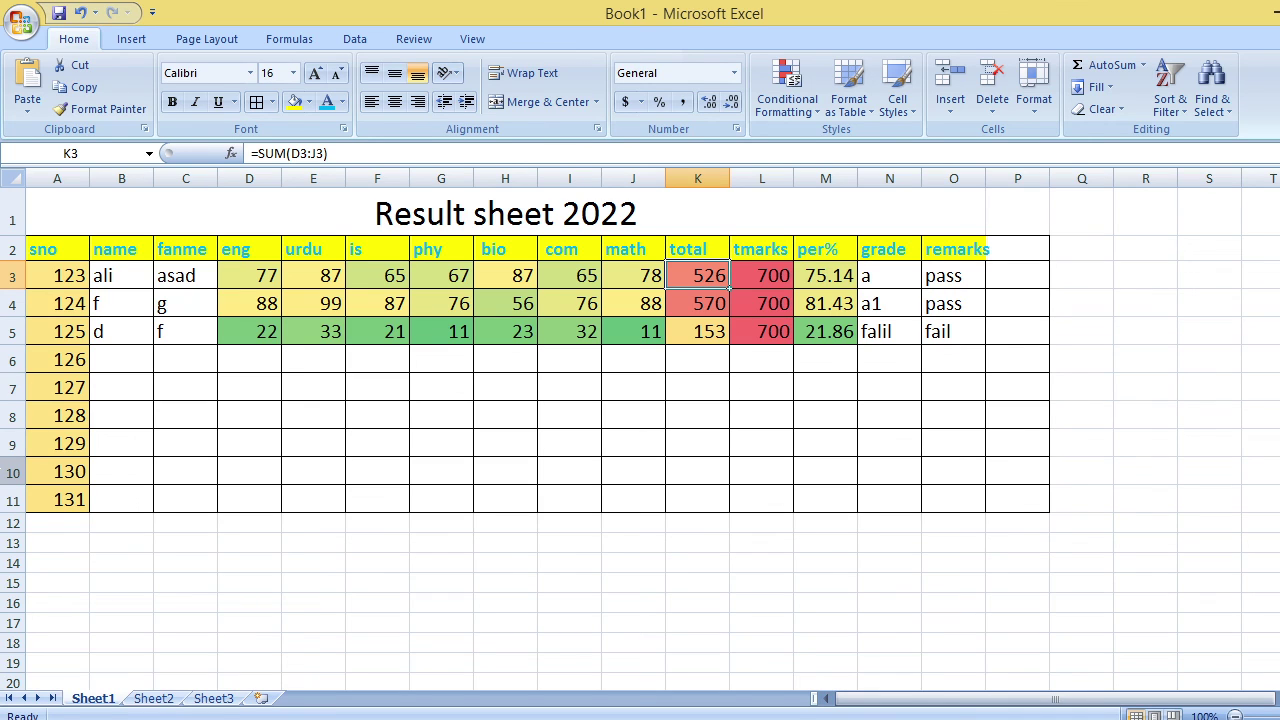
click(791, 286)
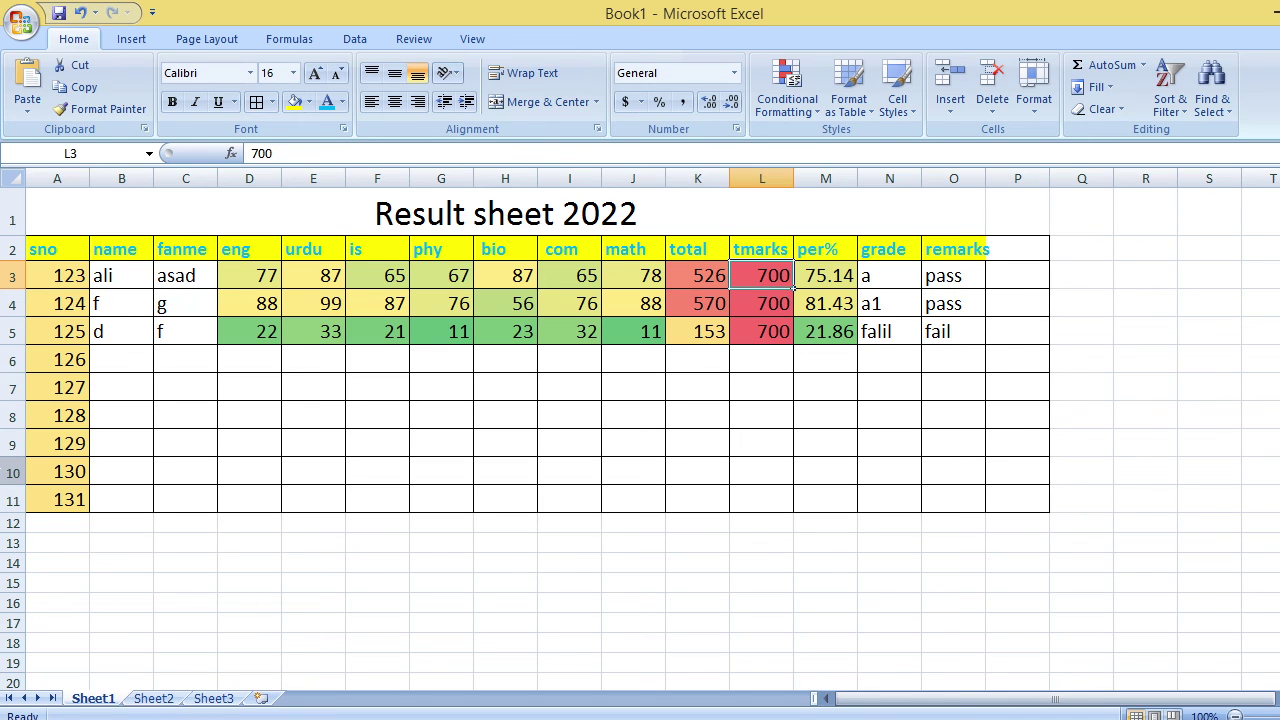
click(855, 287)
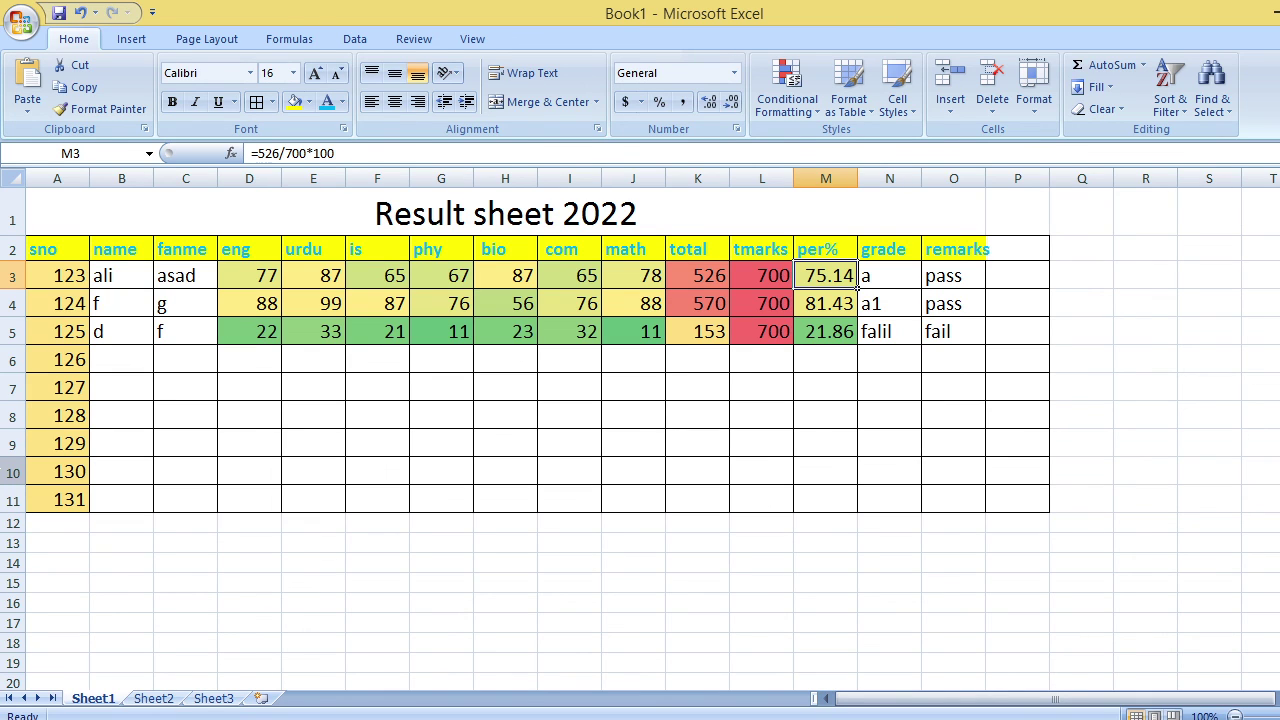
click(919, 287)
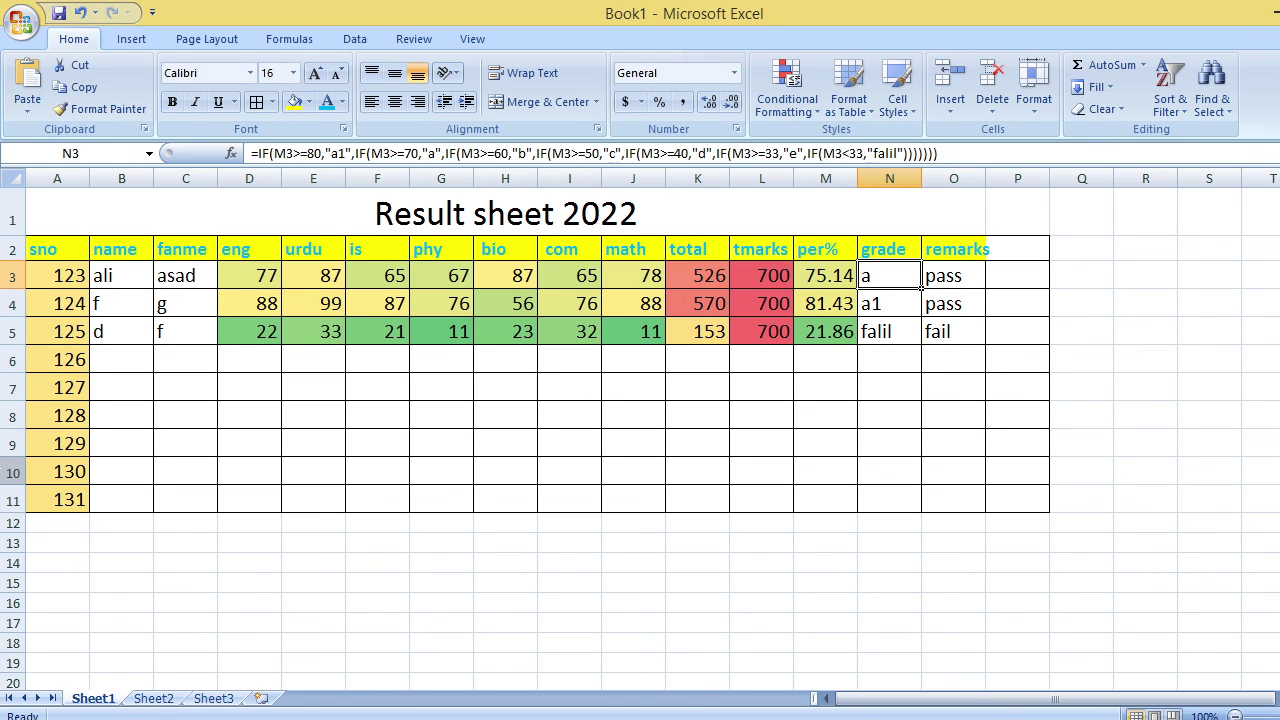
click(240, 362)
click(182, 360)
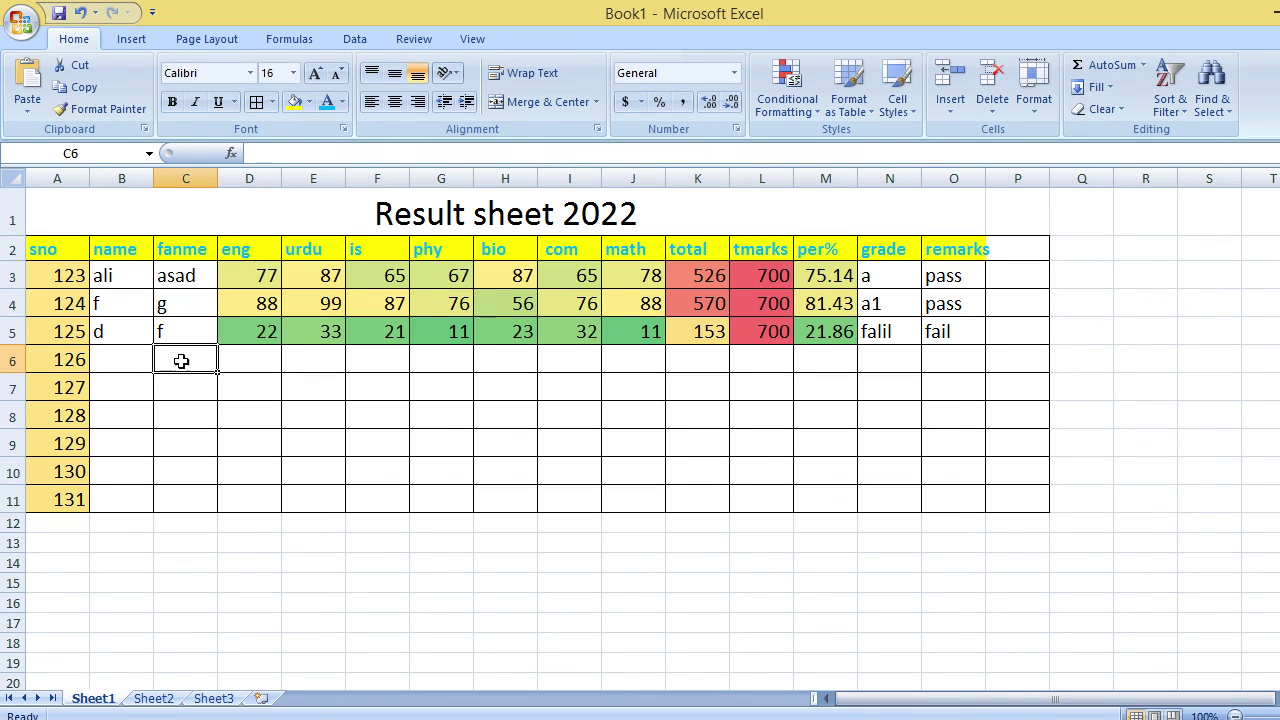
click(131, 360)
click(80, 358)
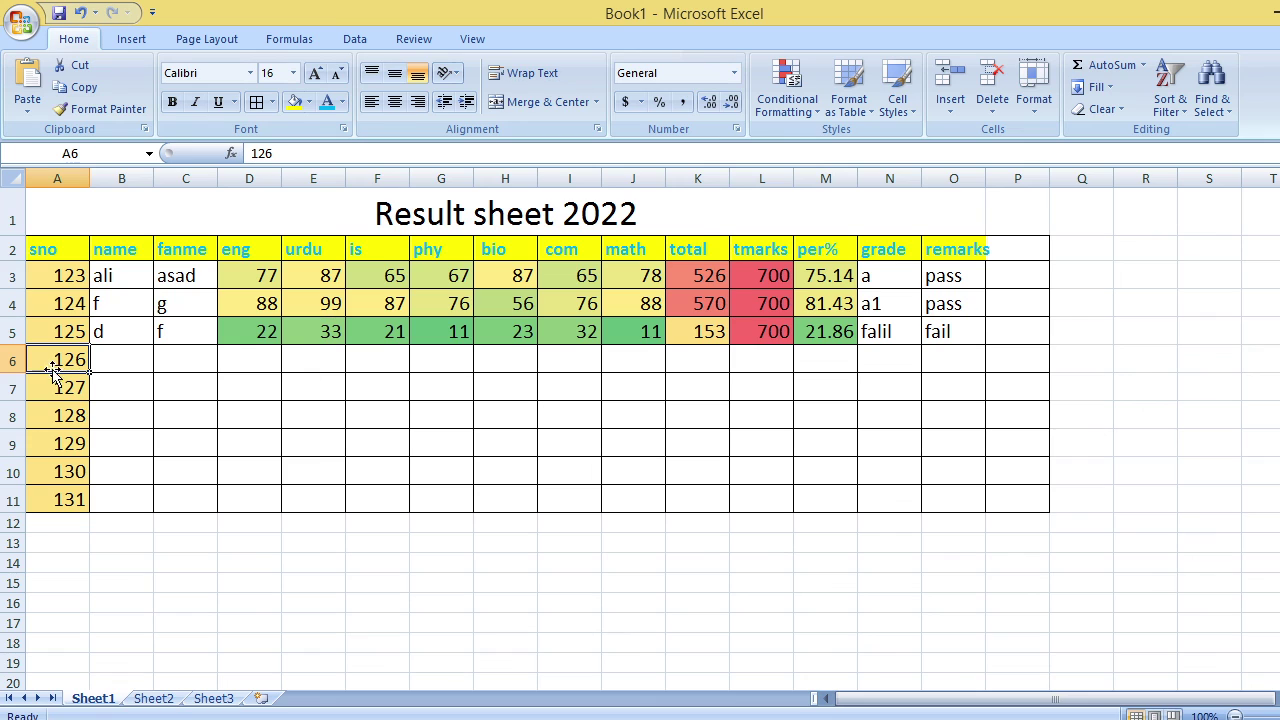